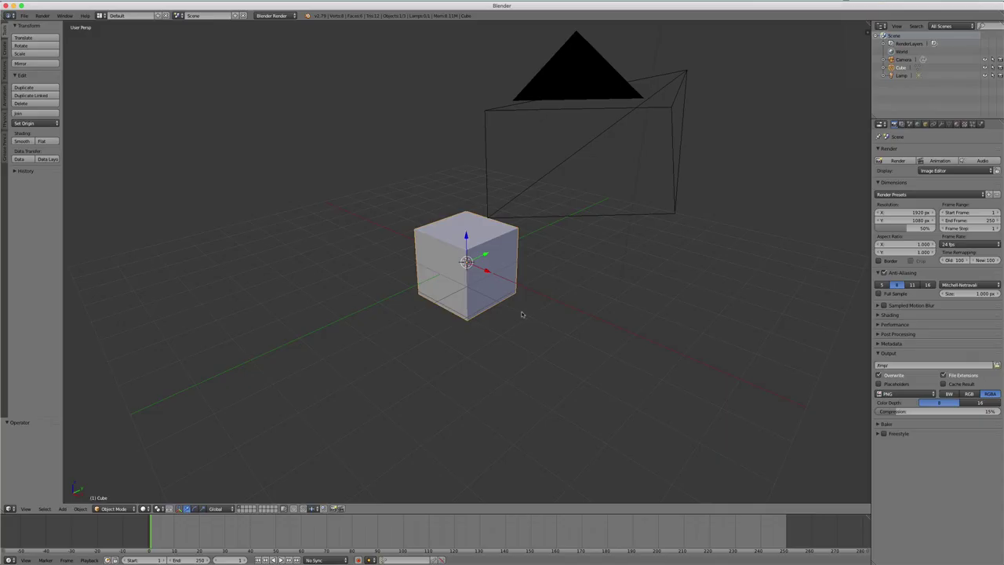
Orbit around the default cube and put it in Edit Mode with all geometry selected.
mouse_move(523, 313)
middle_mouse_down()
mouse_move(604, 314)
mouse_move(572, 329)
mouse_move(572, 320)
middle_mouse_up()
mouse_move(550, 281)
middle_mouse_down()
mouse_move(526, 291)
mouse_move(549, 280)
mouse_move(541, 280)
middle_mouse_up()
scroll(538, 281, "up", 2)
key("Tab")
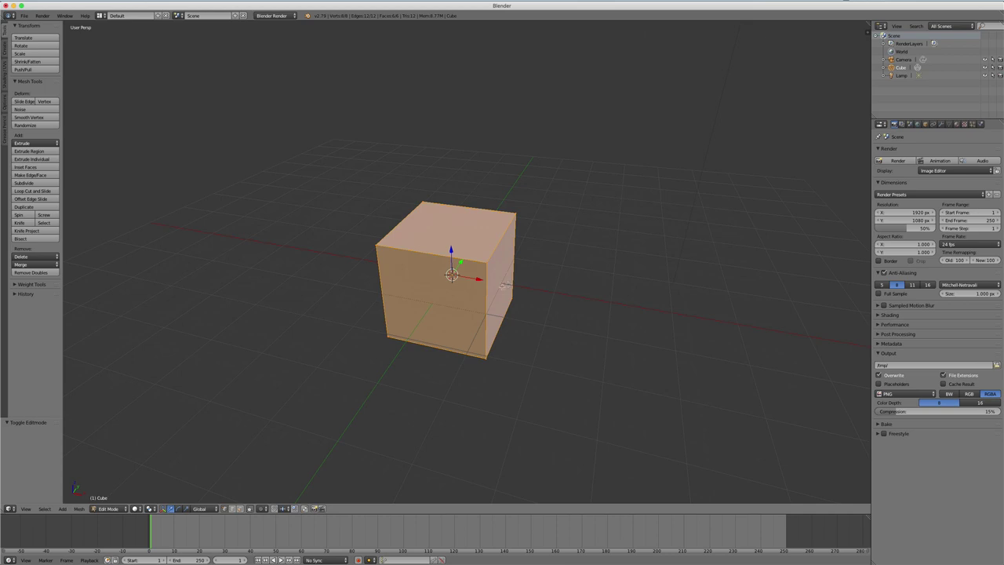
In face select mode, extrude the cube's right face to lengthen it into a long box.
key("ctrl+Tab")
left_click(499, 284)
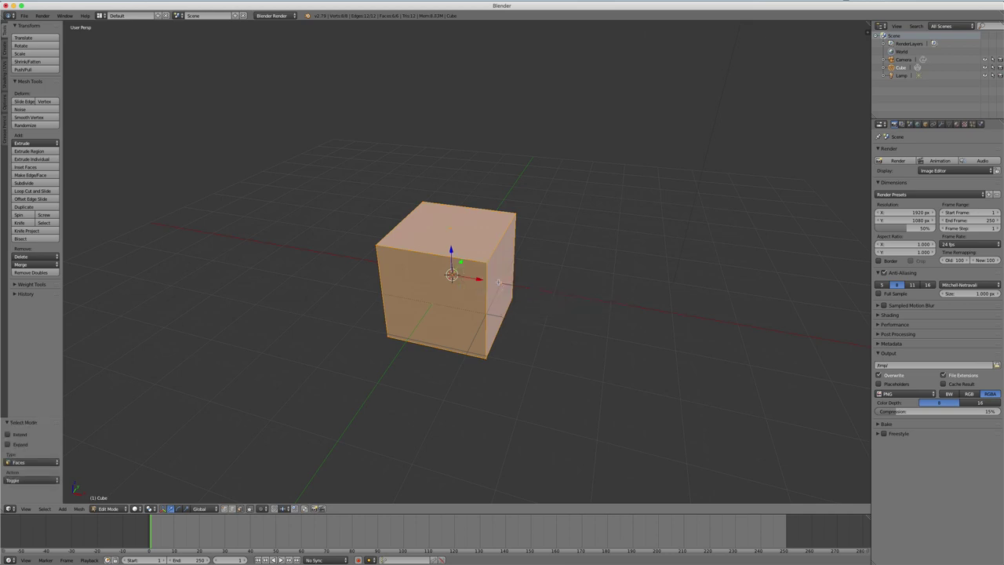
right_click(498, 282)
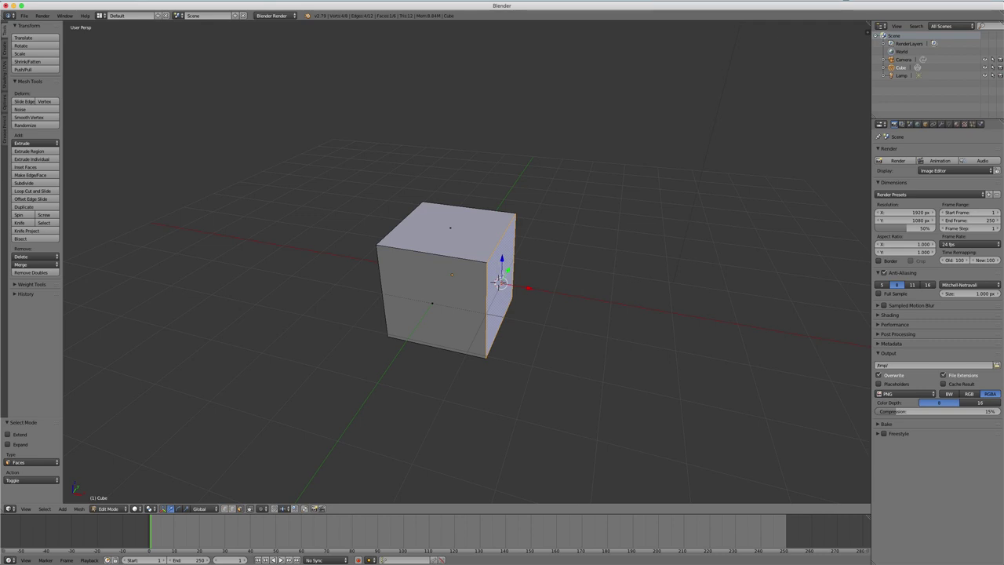
key("e")
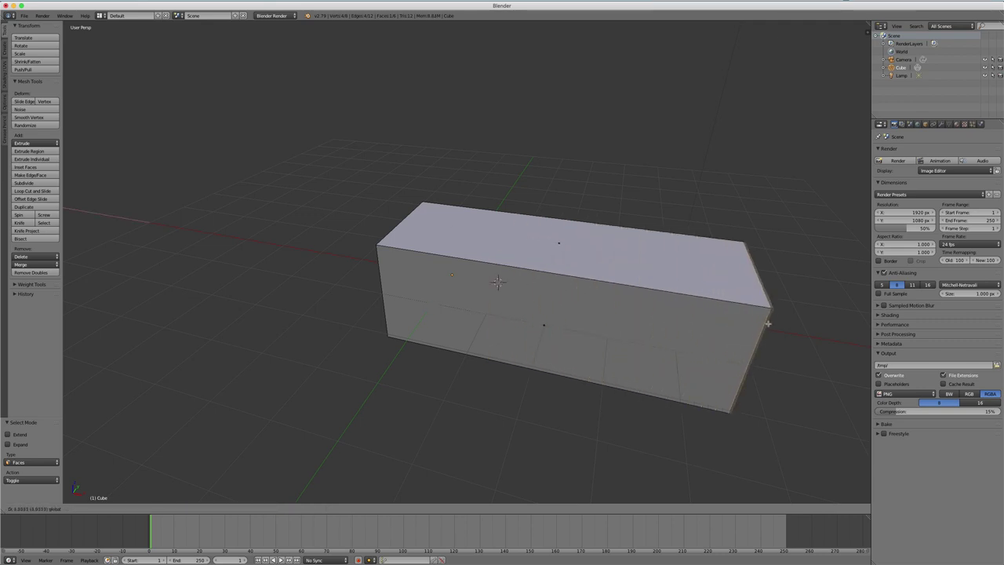
left_click(804, 330)
scroll(804, 330, "down", 3)
mouse_move(610, 83)
middle_mouse_down()
mouse_move(609, 262)
mouse_move(609, 116)
middle_mouse_up()
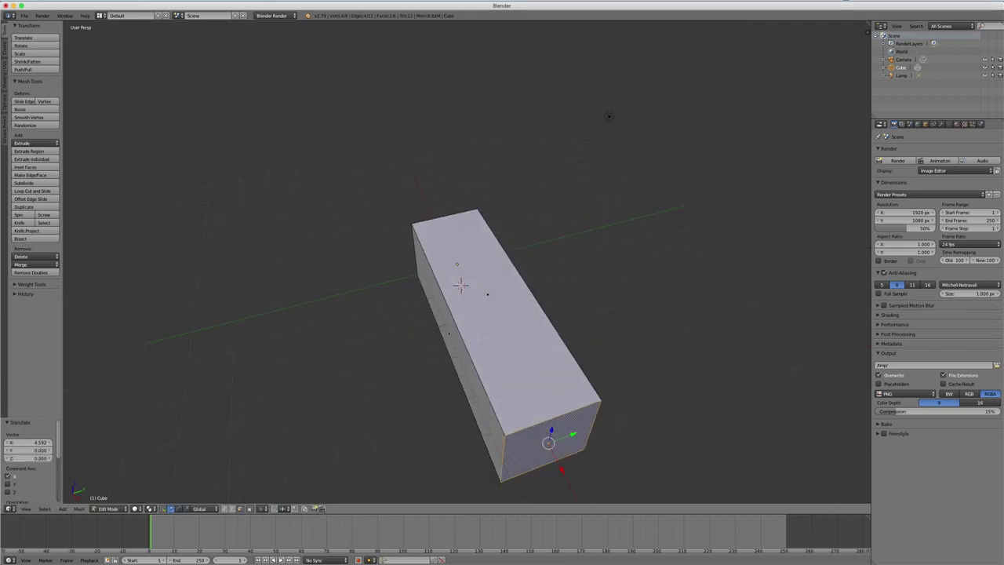
Extrude the long side face along Y to widen the box.
right_click(458, 348)
key("e")
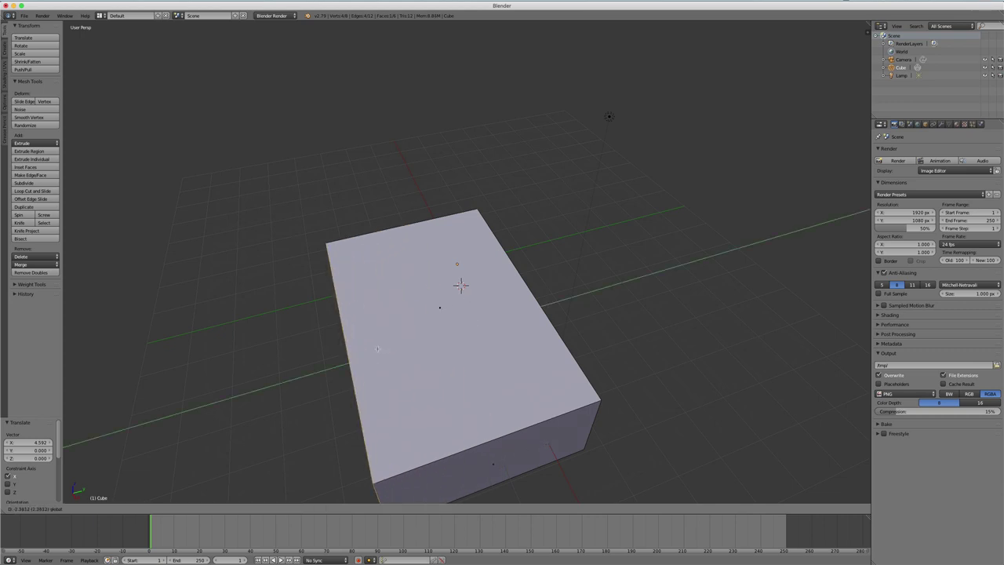
key("Return")
mouse_move(502, 353)
middle_mouse_down()
mouse_move(502, 274)
mouse_move(480, 236)
middle_mouse_up()
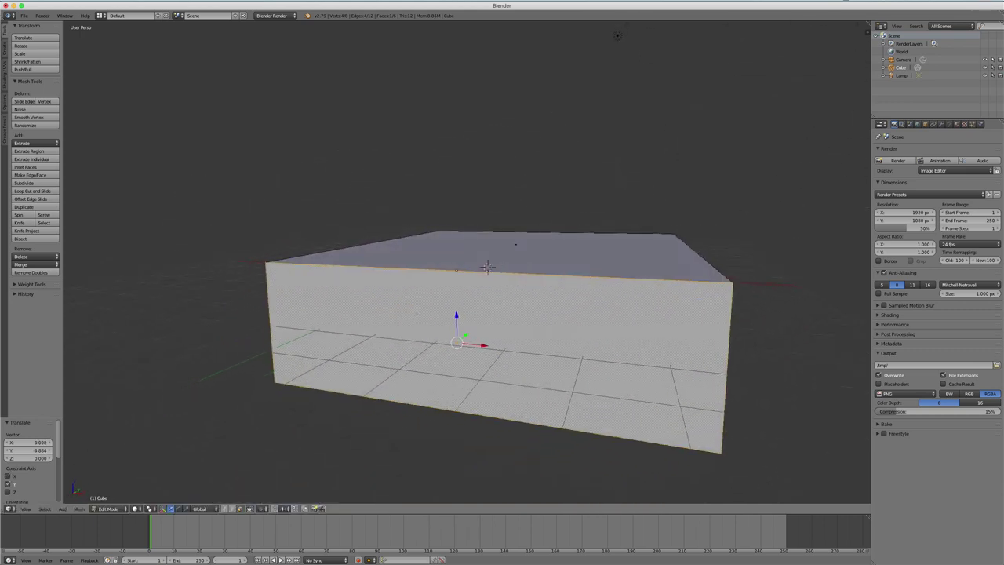
middle_click_drag(337, 262, 493, 262, "shift")
Extrude the top face upward to make the box slightly taller, then reselect the top face.
right_click(496, 266)
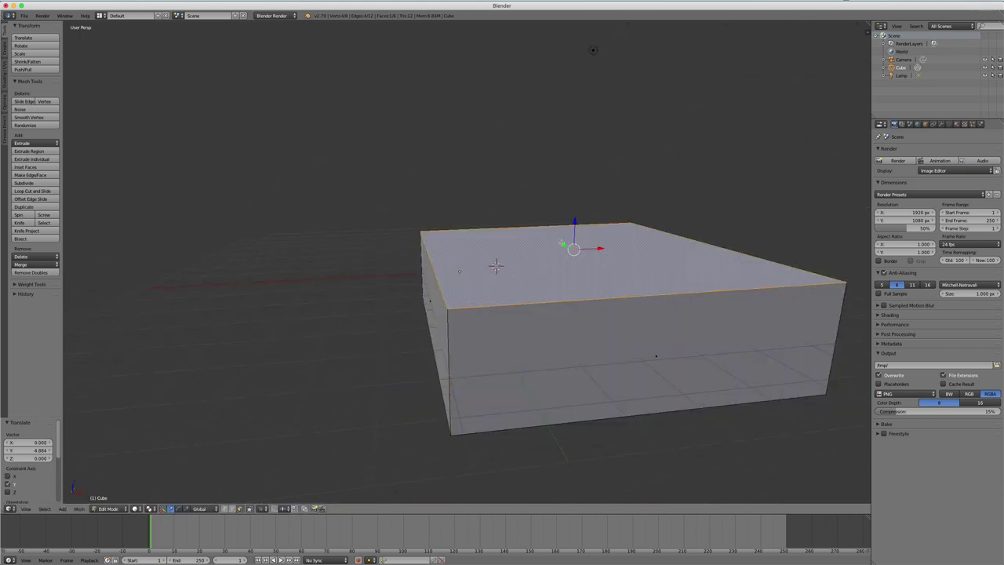
key("e")
key("Return")
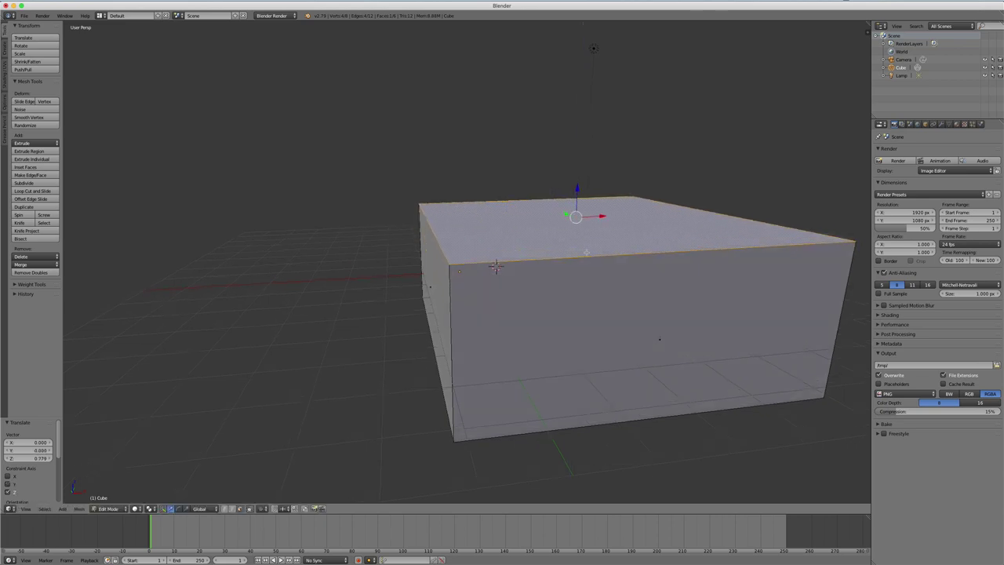
middle_click_drag(496, 236, 430, 192)
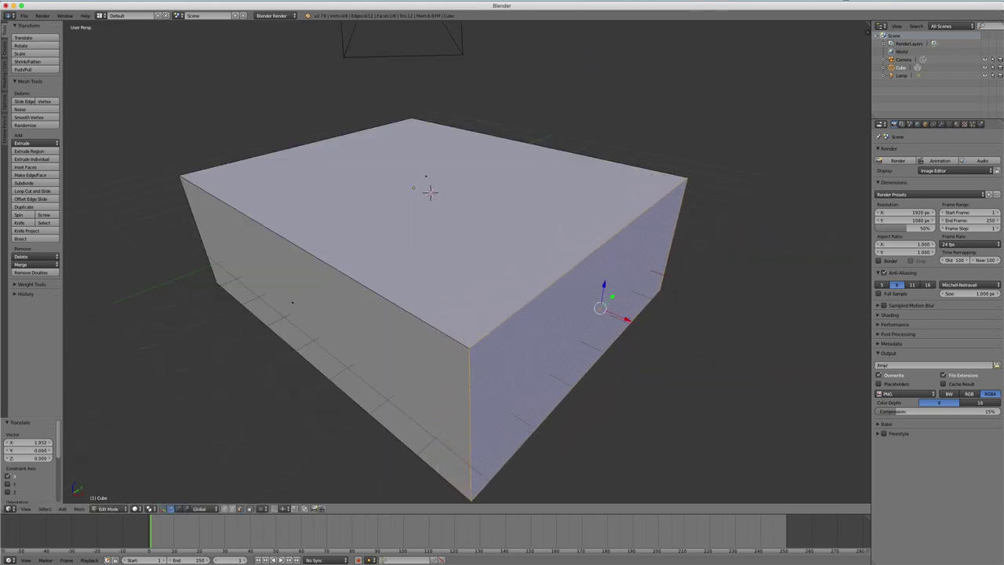
middle_click_drag(516, 332, 491, 276)
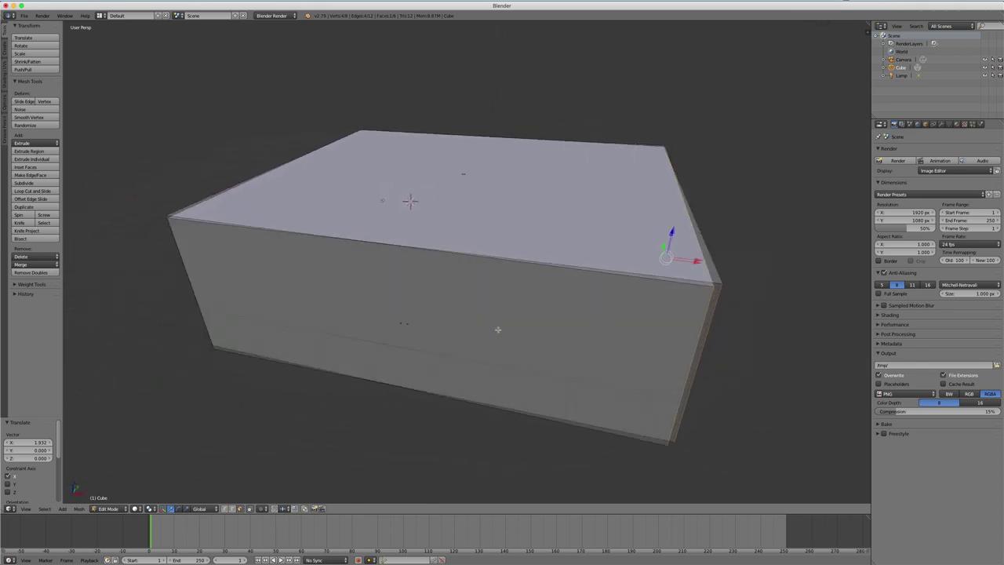
scroll(506, 300, "down", 2)
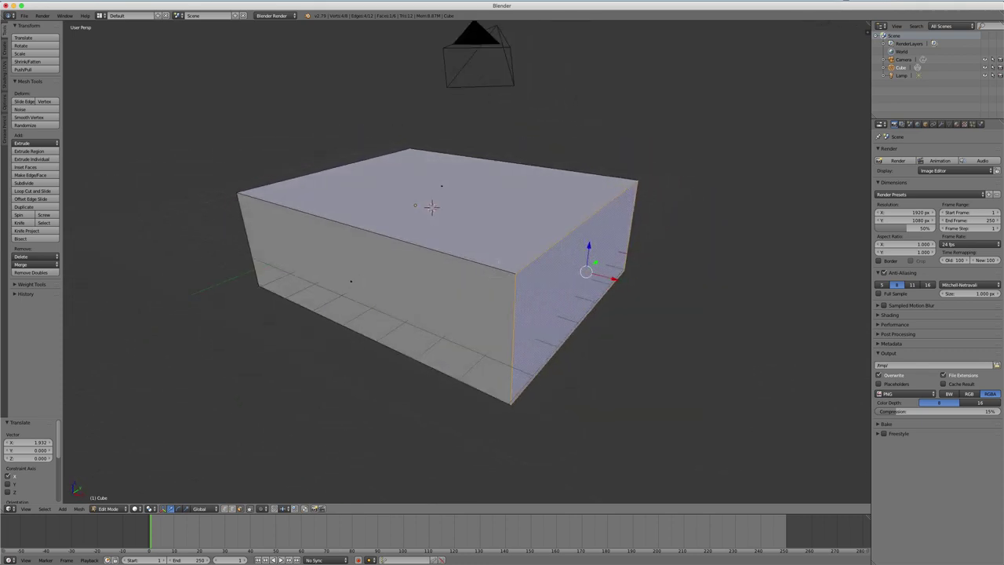
right_click(480, 234)
middle_click_drag(481, 234, 484, 280)
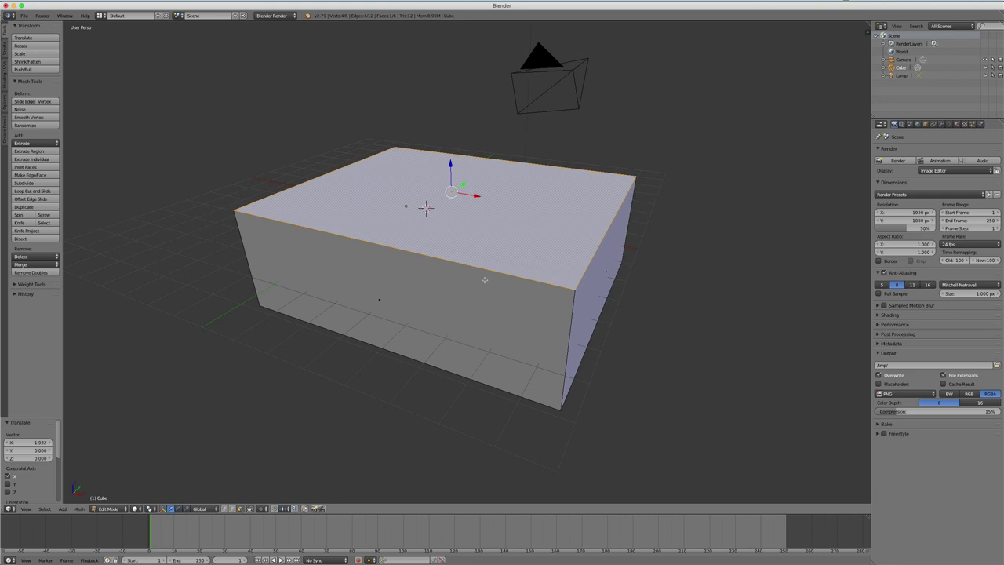
Delete the top face to open the box.
key("x")
left_click(468, 222)
middle_click_drag(469, 222, 466, 284)
Add two horizontal and two vertical edge loops around the box walls.
key("ctrl+r")
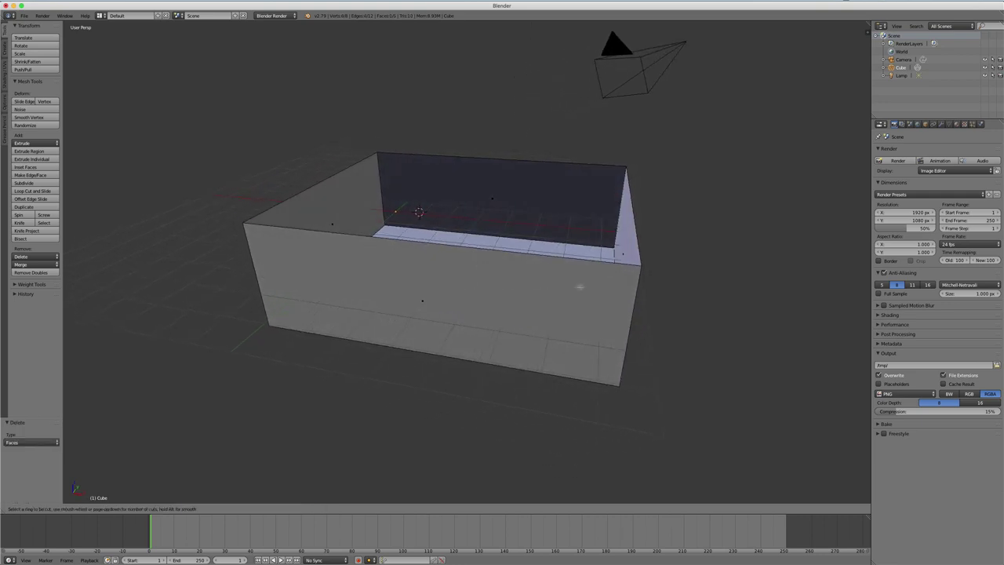
scroll(626, 295, "up", 1)
left_click(627, 294)
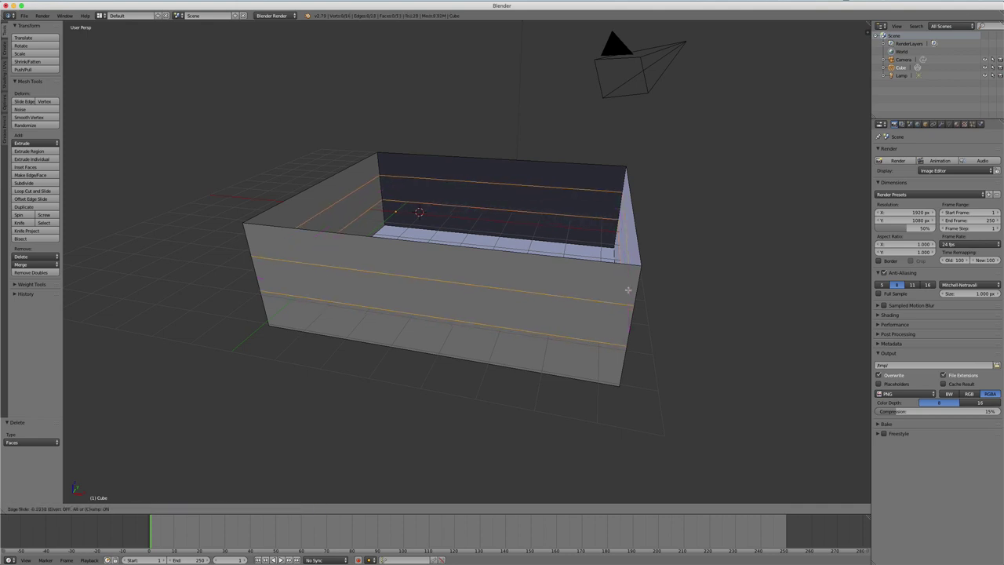
left_click(628, 281)
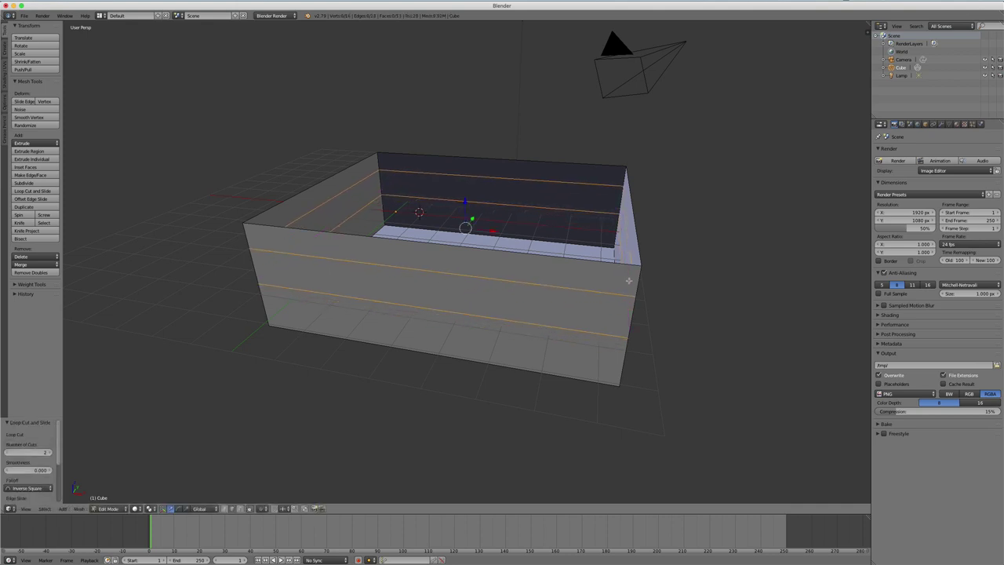
key("ctrl+r")
left_click(464, 278)
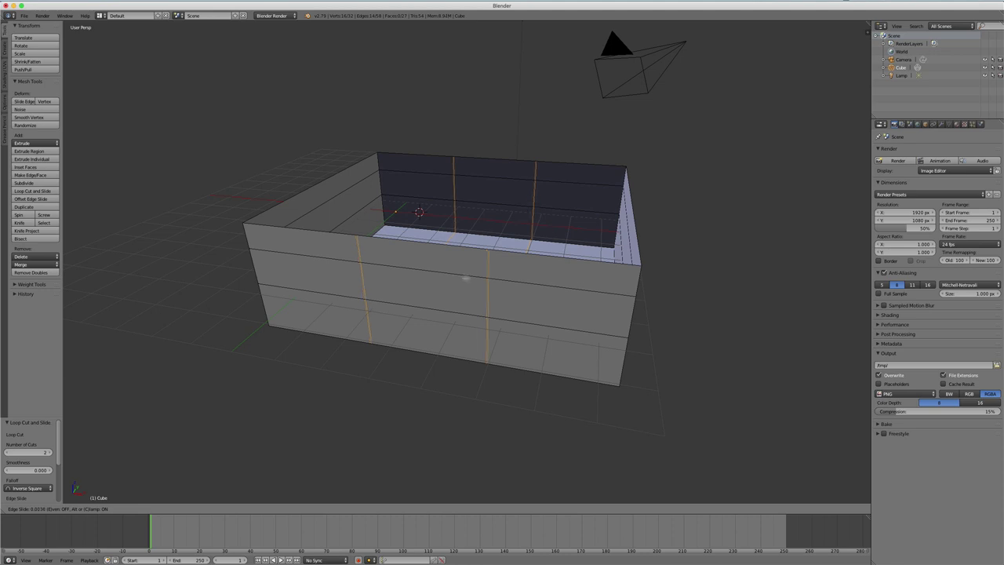
left_click(549, 287)
middle_click_drag(549, 287, 421, 272)
Cut two vertical loops on the front wall and slide the right one into position.
key("ctrl+r")
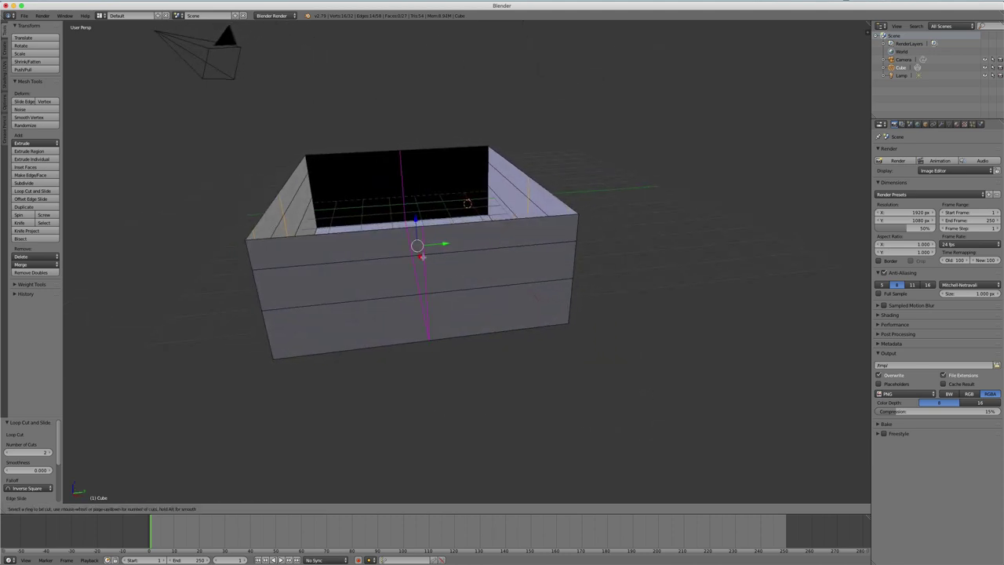
scroll(423, 256, "up", 1)
left_click(423, 255)
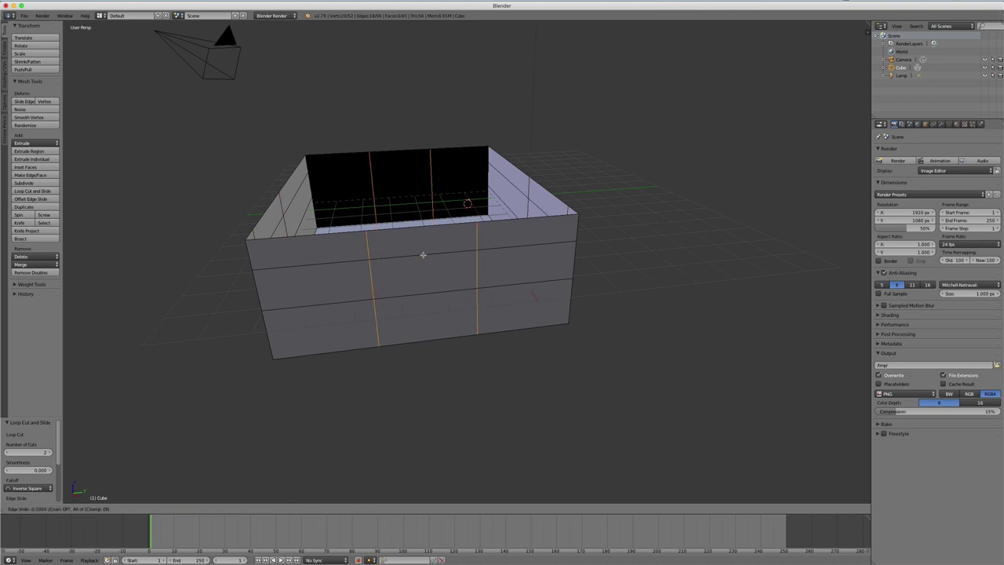
left_click(467, 259)
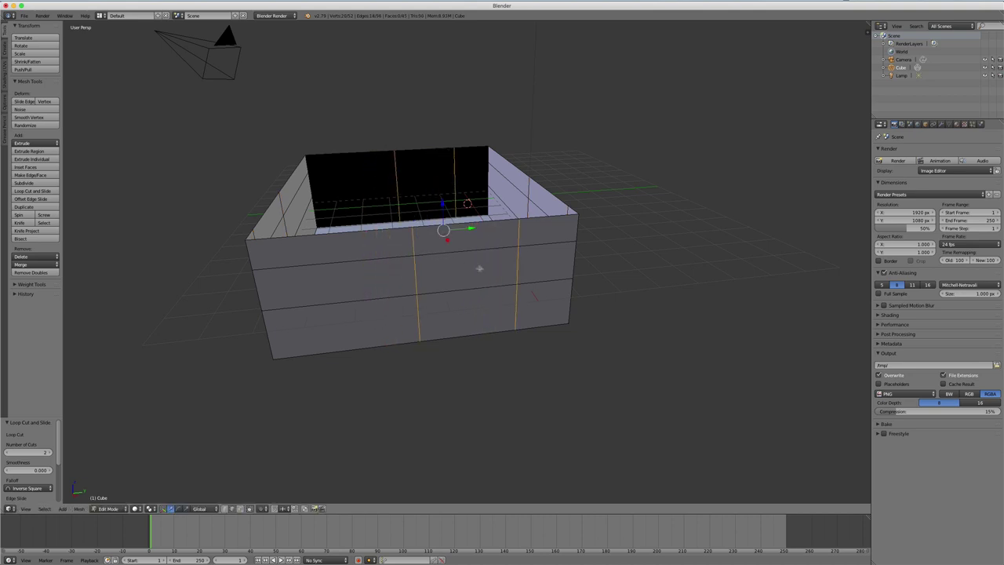
right_click(518, 238, "alt")
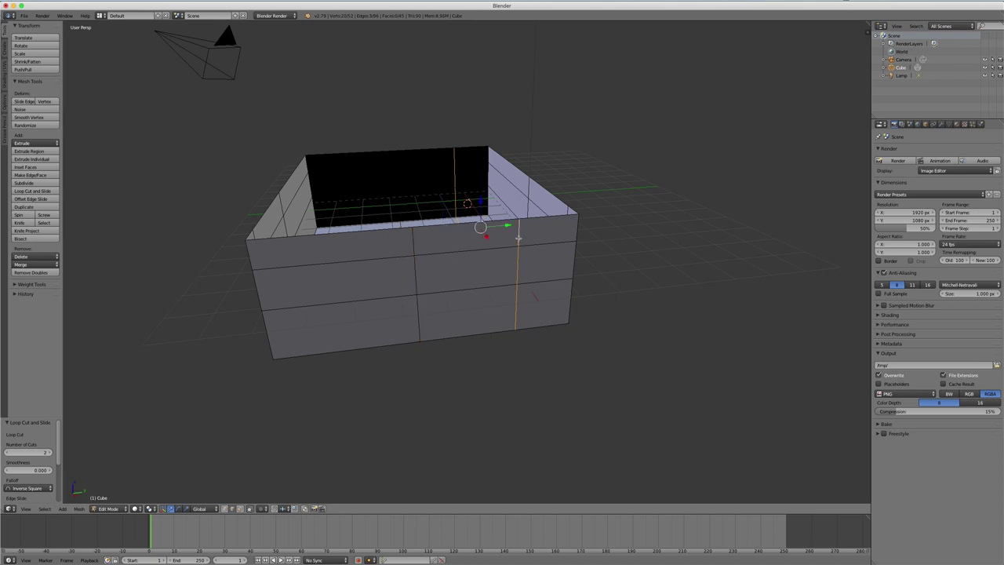
key("g")
key("g")
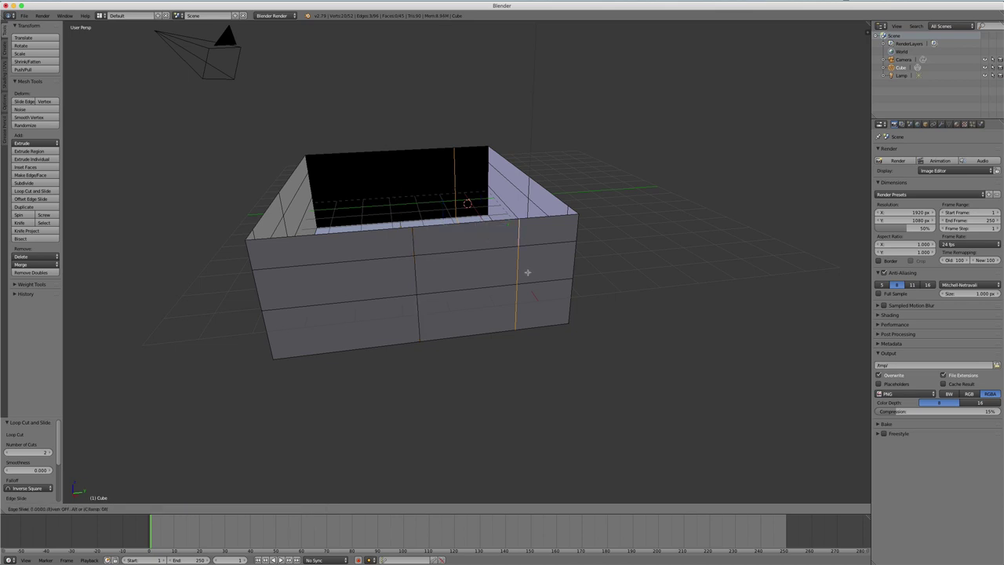
left_click(497, 277)
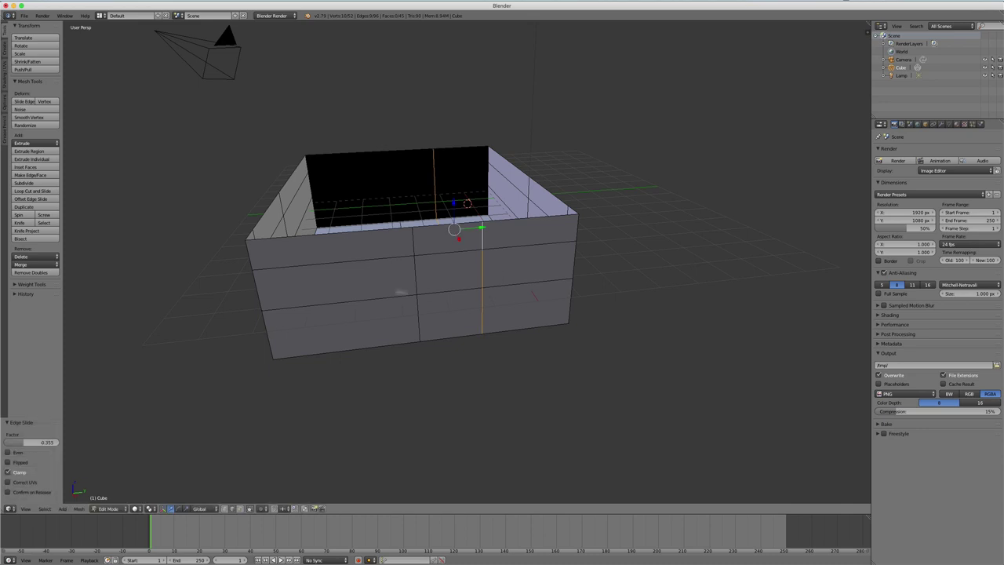
middle_click_drag(403, 291, 452, 287)
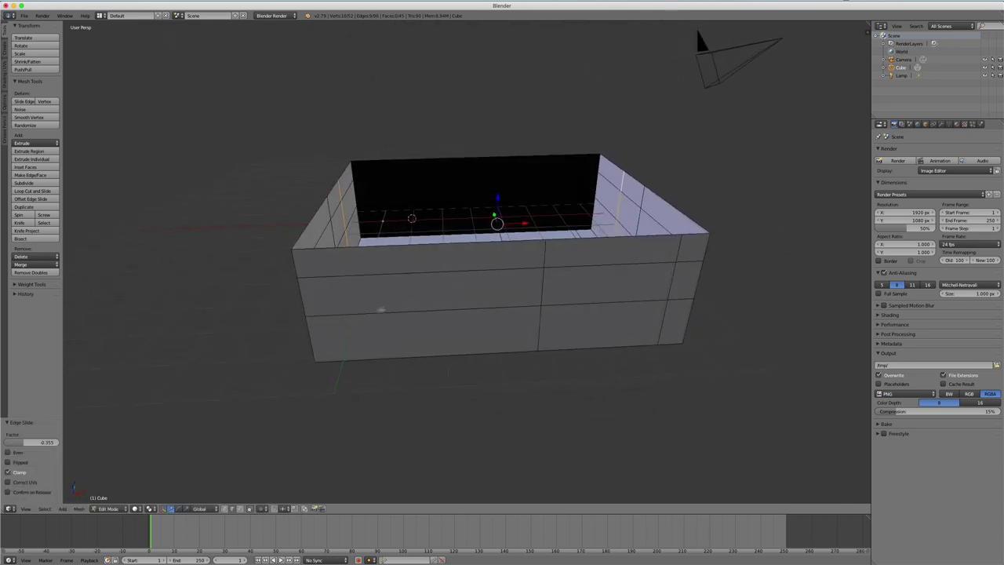
Cut two vertical loops on the left section and slide one of them left.
key("ctrl+r")
scroll(367, 311, "up", 1)
left_click(367, 309)
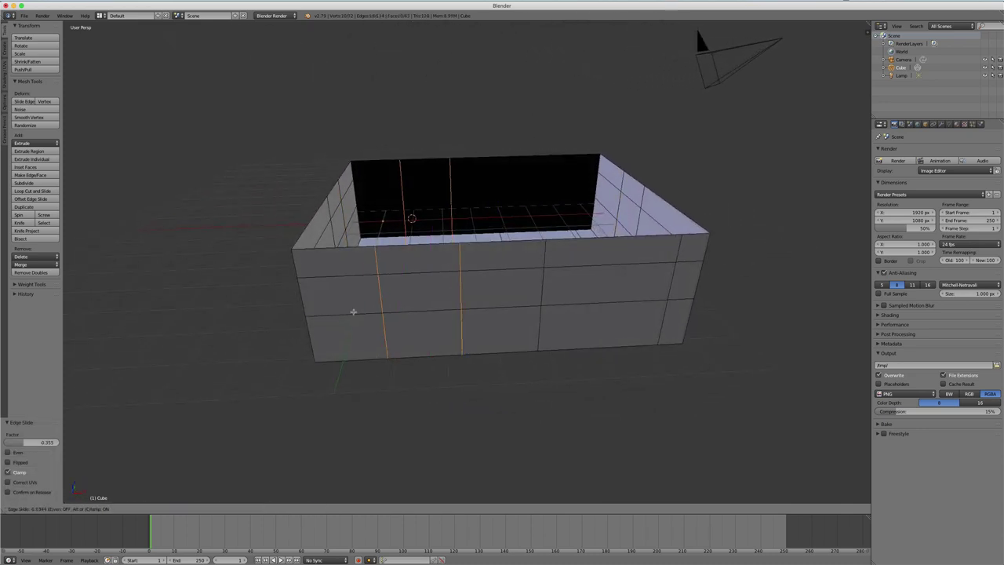
left_click(327, 311)
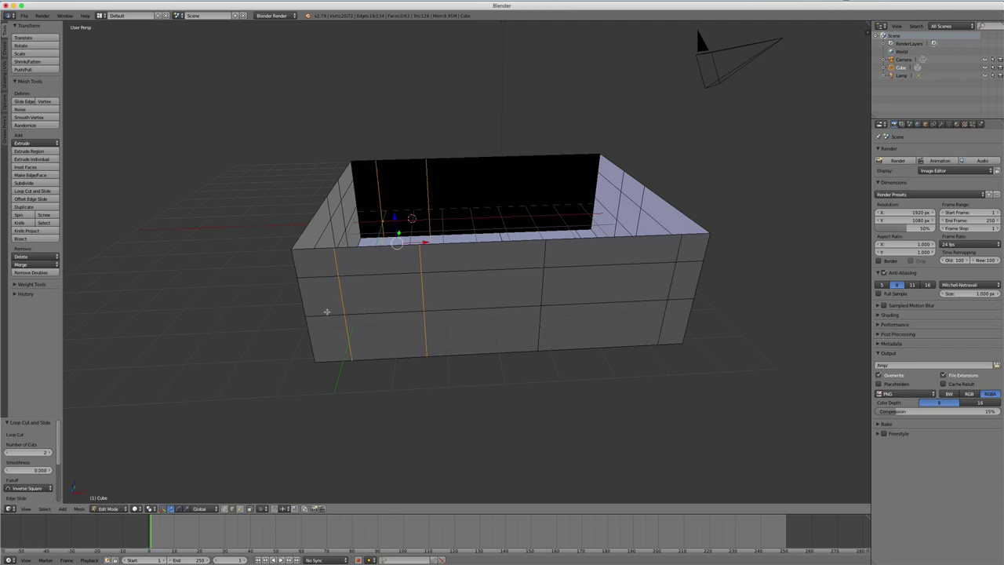
right_click(422, 296, "alt")
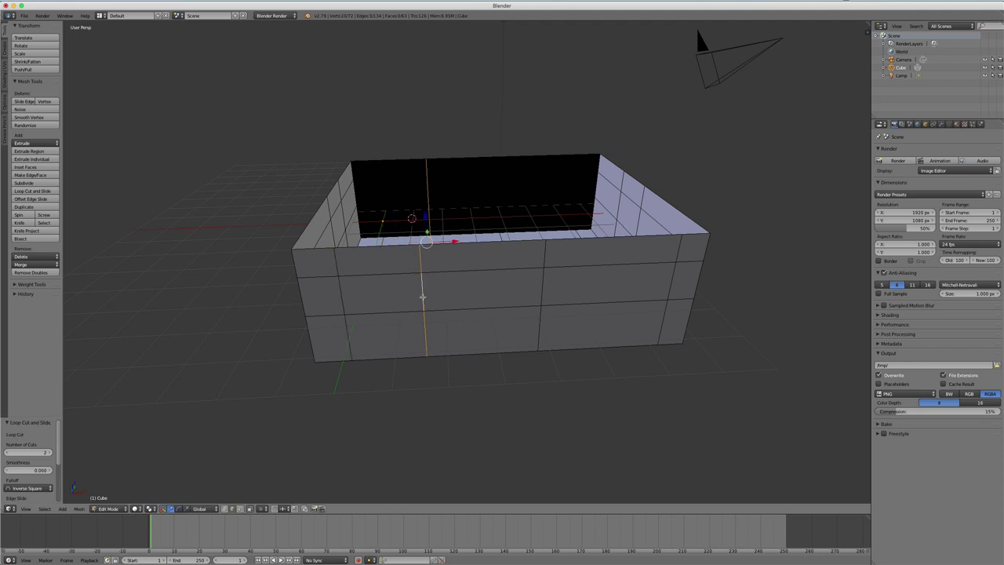
key("g")
key("g")
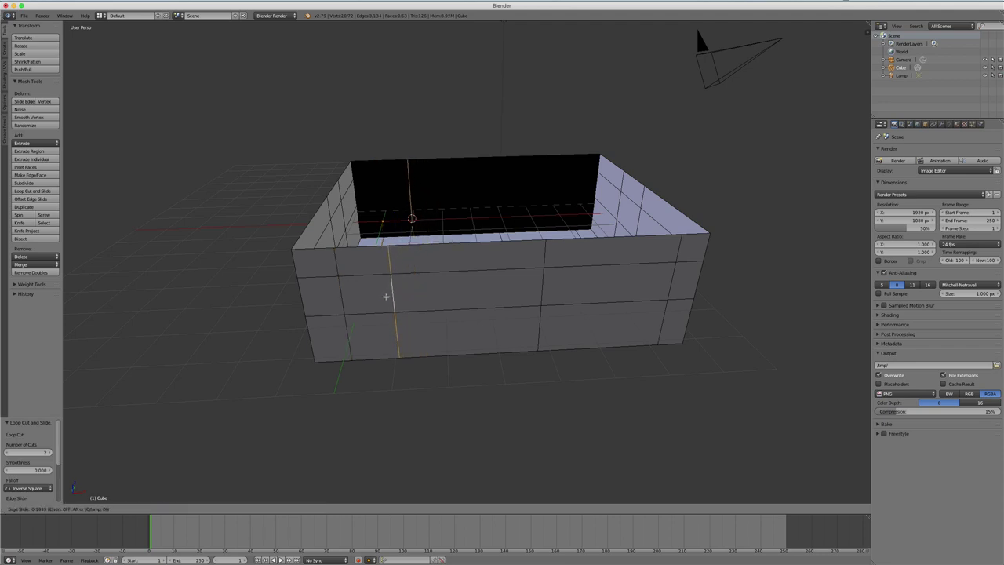
left_click(390, 296)
mouse_move(479, 284)
middle_mouse_down()
mouse_move(551, 49)
mouse_move(227, 212)
middle_mouse_up()
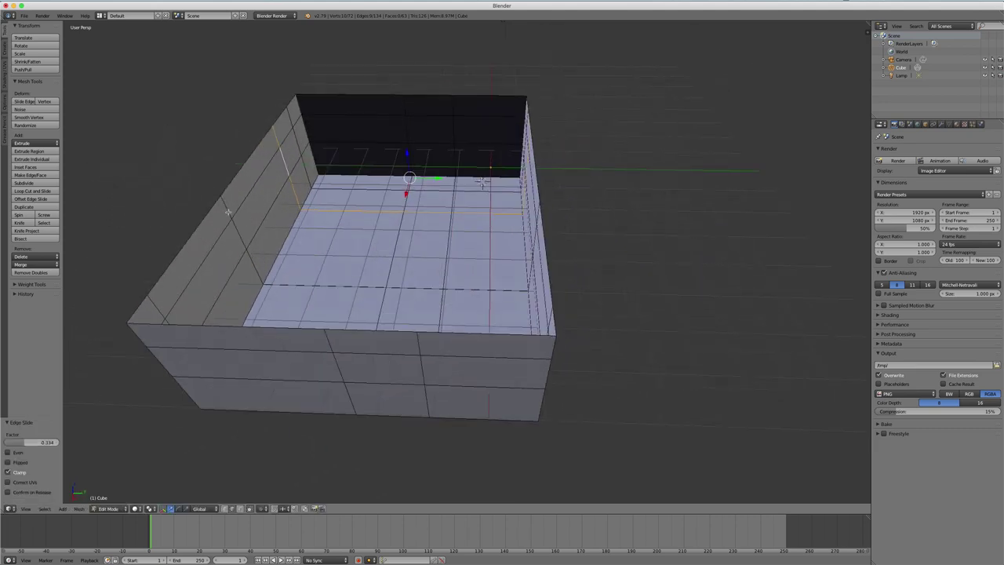
Extrude an edge on the left wall along Y to start a partition wall.
right_click(228, 212)
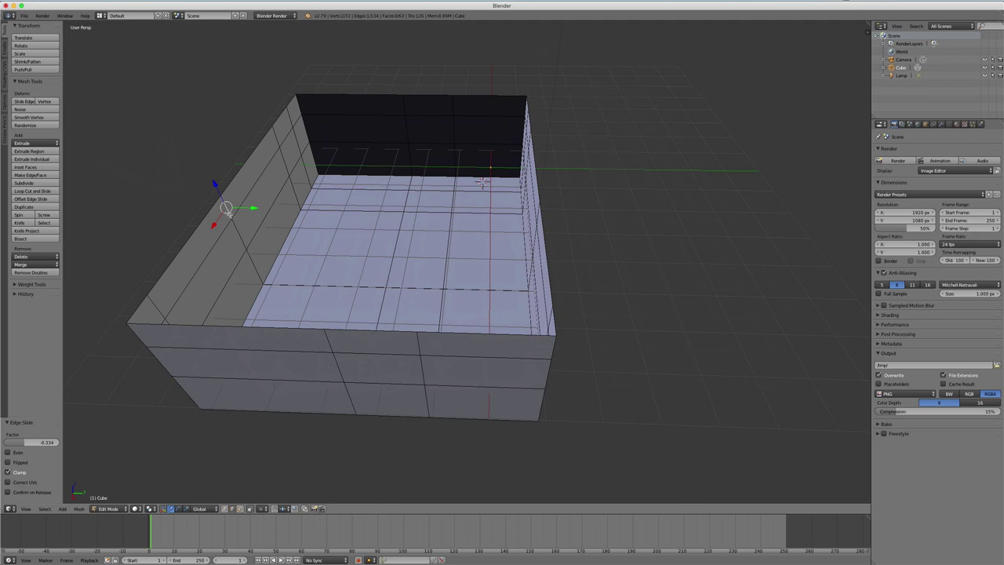
right_click(251, 267)
key("e")
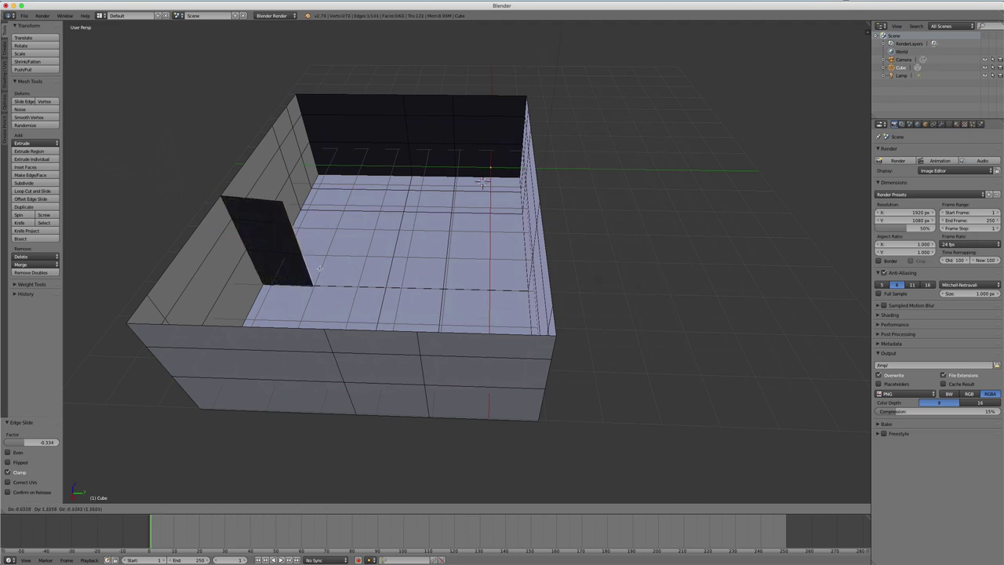
key("y")
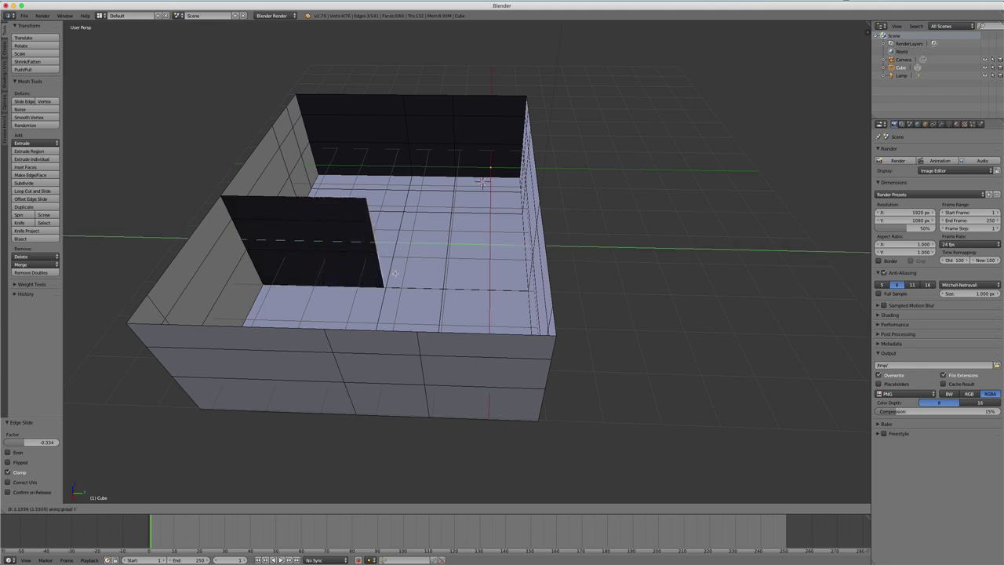
left_click(482, 182)
mouse_move(482, 182)
middle_mouse_down()
mouse_move(524, 201)
mouse_move(534, 220)
middle_mouse_up()
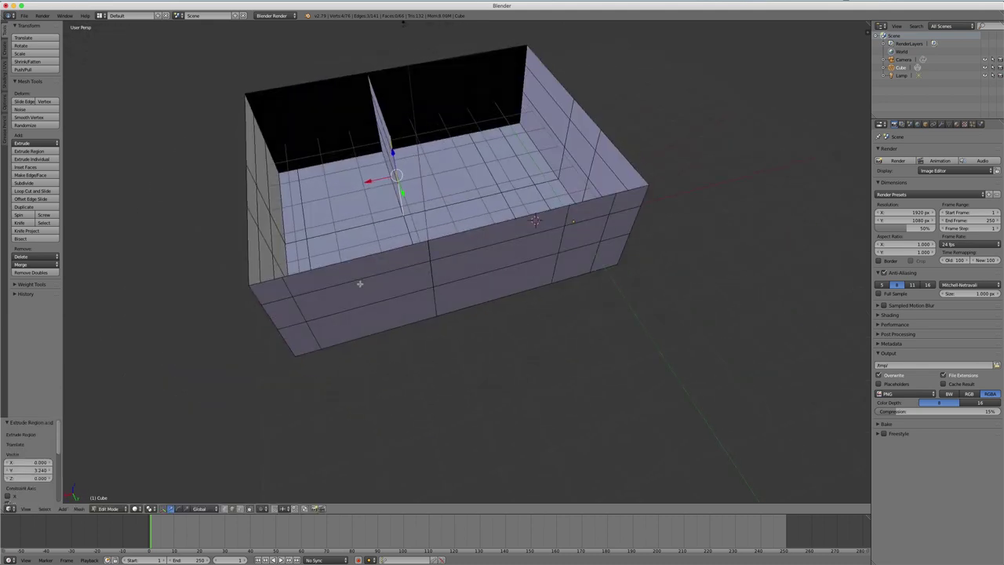
Extend the partition with three more extrusions along X toward the left wall.
key("e")
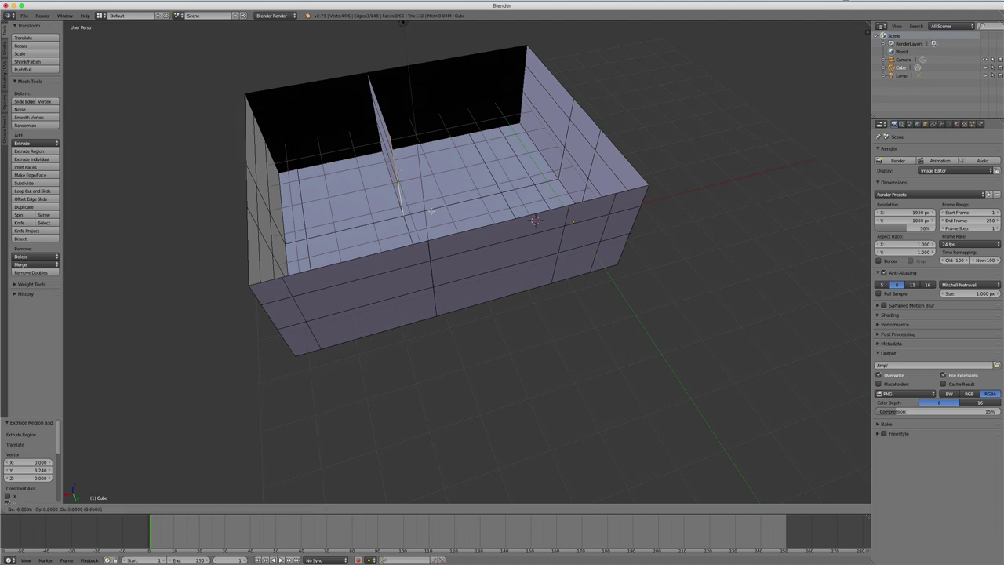
key("x")
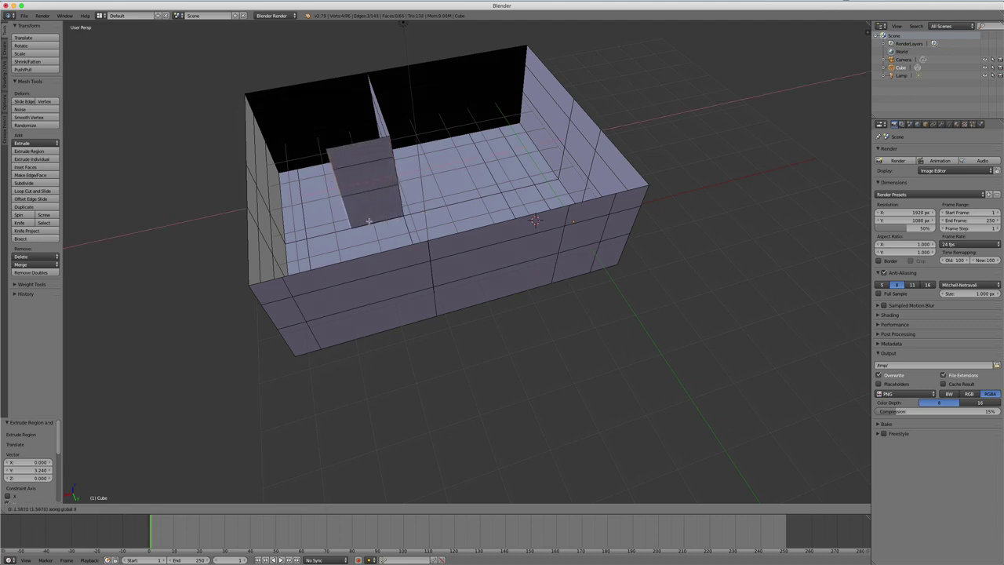
left_click(379, 222)
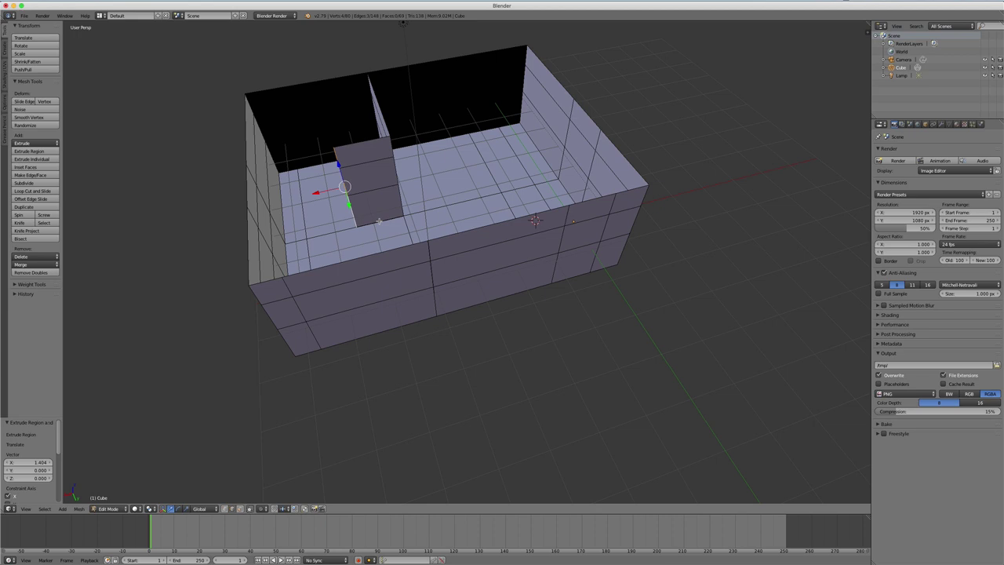
key("e")
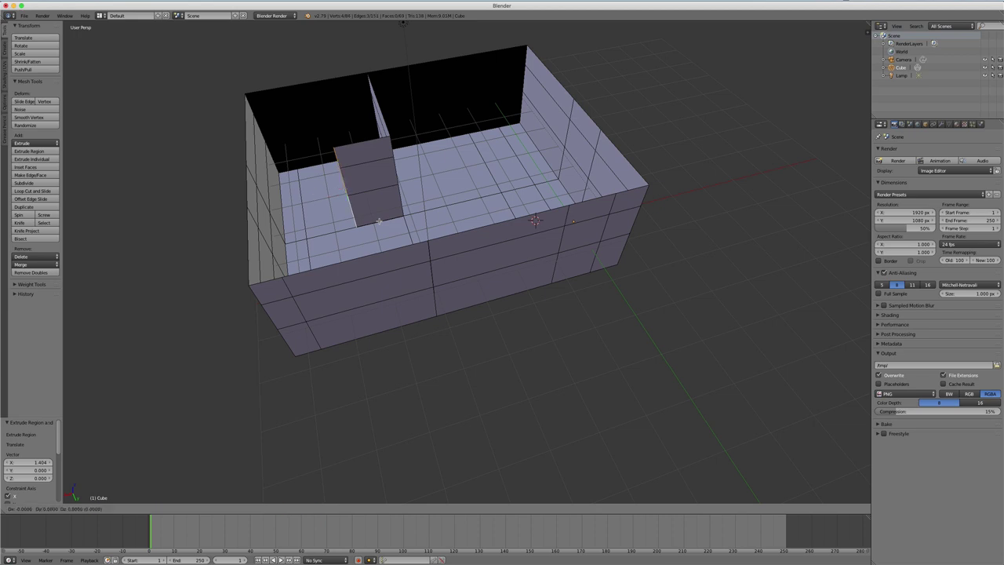
key("x")
left_click(341, 226)
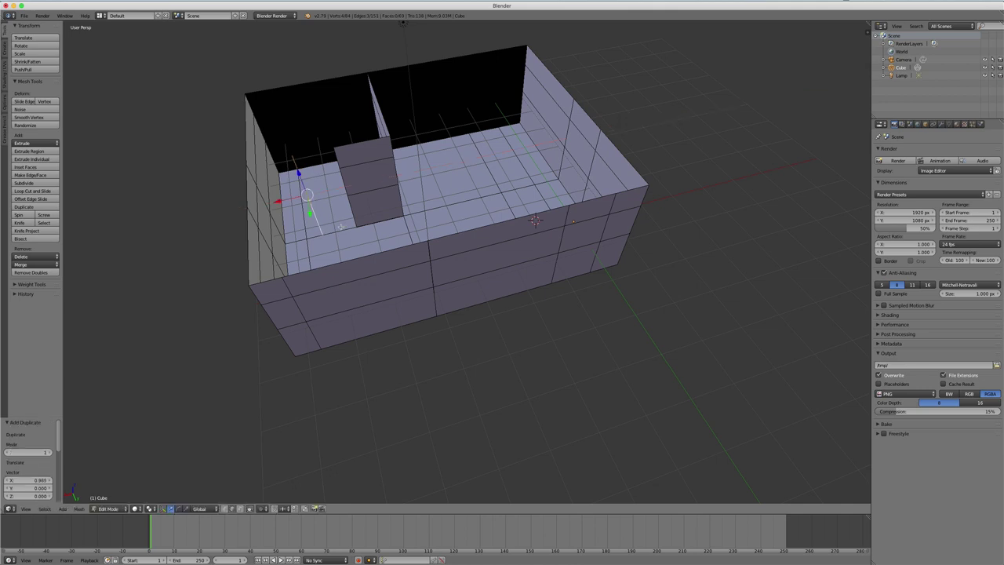
key("e")
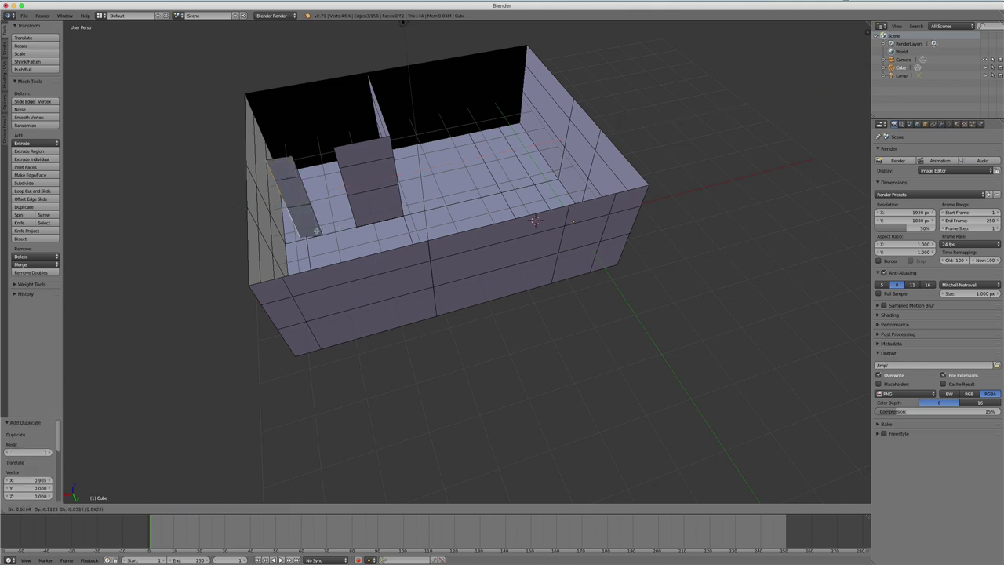
key("x")
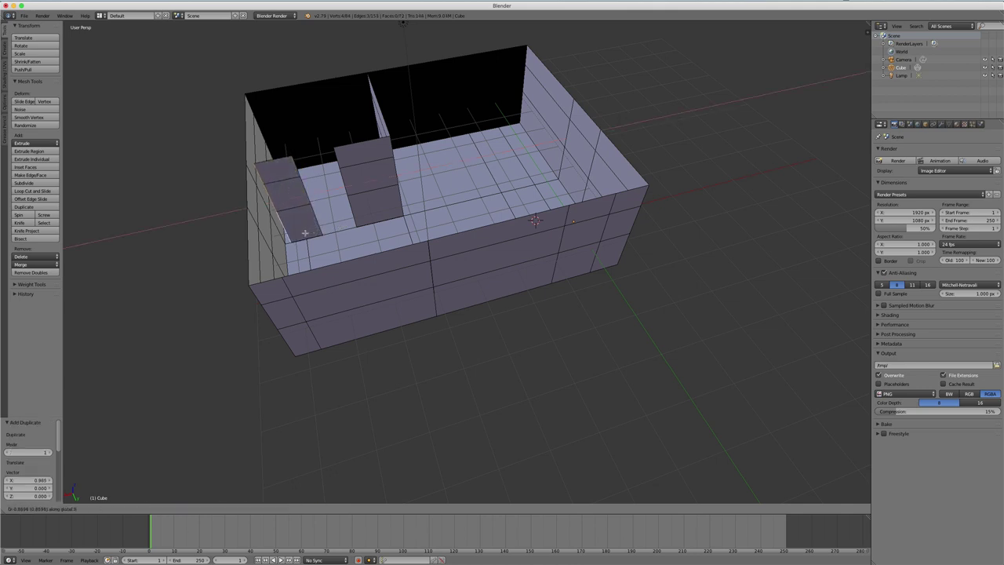
left_click(304, 233)
scroll(304, 233, "up", 2)
scroll(345, 220, "up", 3)
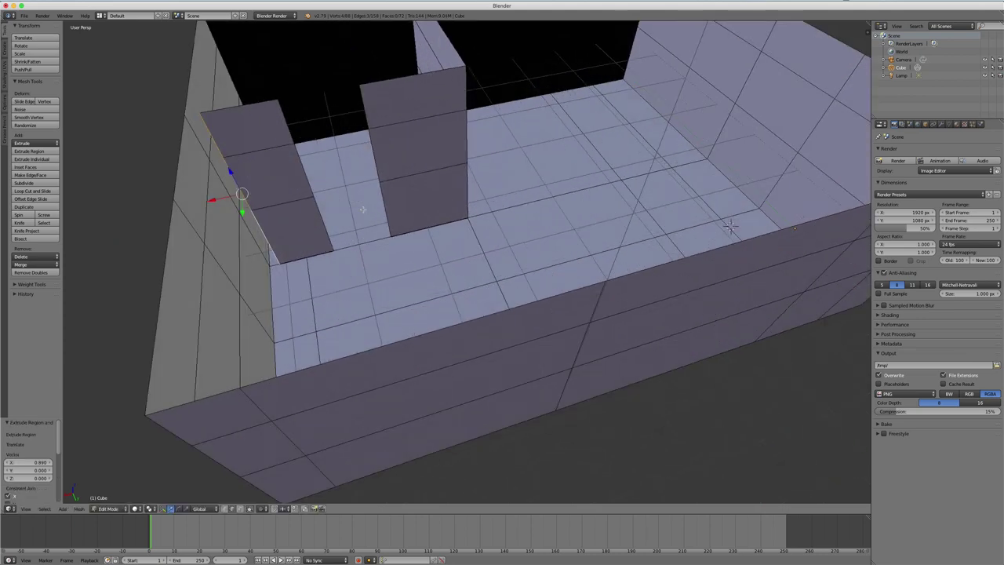
middle_click_drag(362, 209, 366, 216)
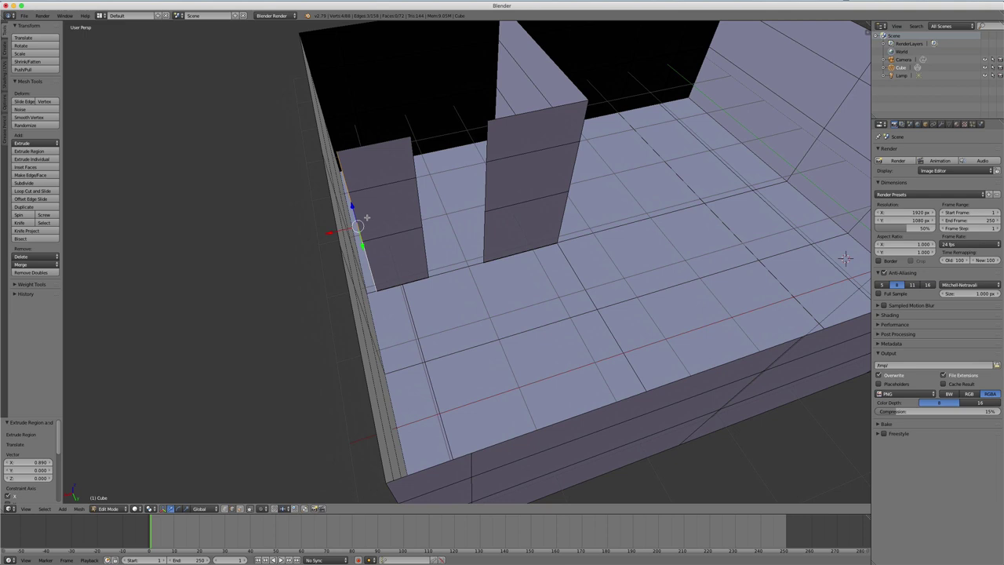
Set snapping to Vertex and move the partition's end edge onto the outer wall.
left_click(285, 509)
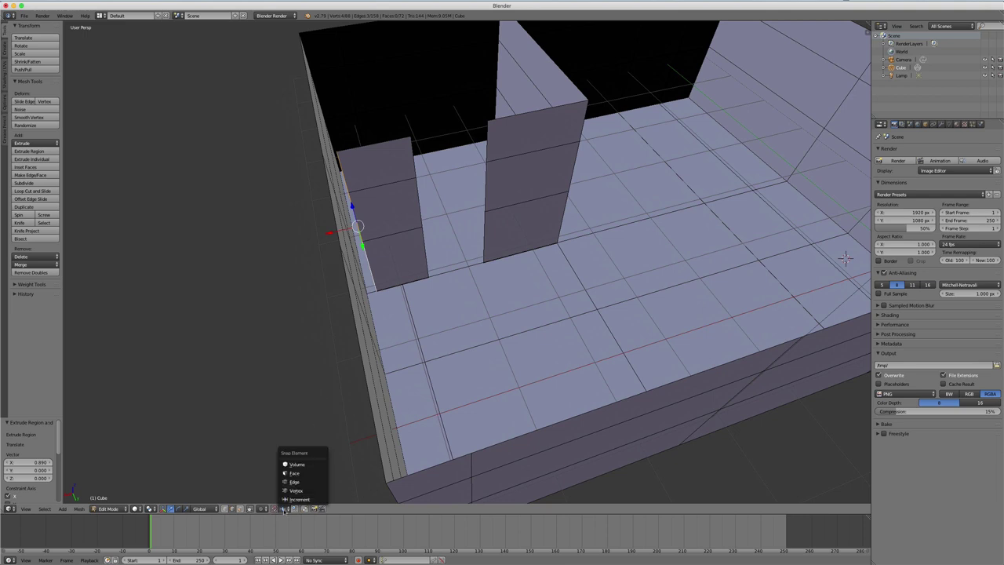
left_click(294, 490)
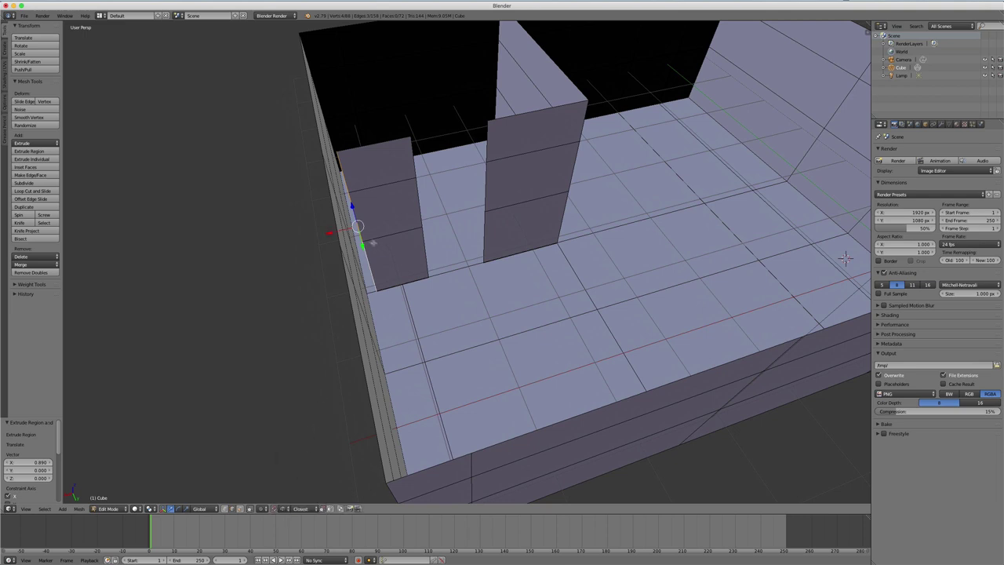
middle_click_drag(374, 243, 360, 235)
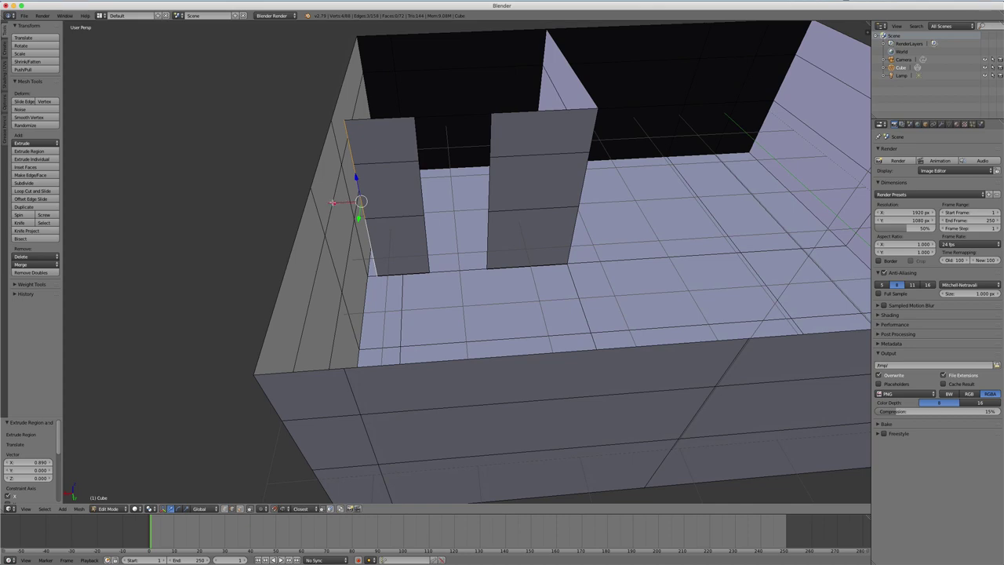
left_click_drag(333, 202, 345, 203)
mouse_move(407, 175)
middle_mouse_down()
mouse_move(486, 180)
mouse_move(461, 198)
mouse_move(413, 196)
mouse_move(463, 224)
mouse_move(463, 214)
middle_mouse_up()
scroll(471, 188, "down", 5)
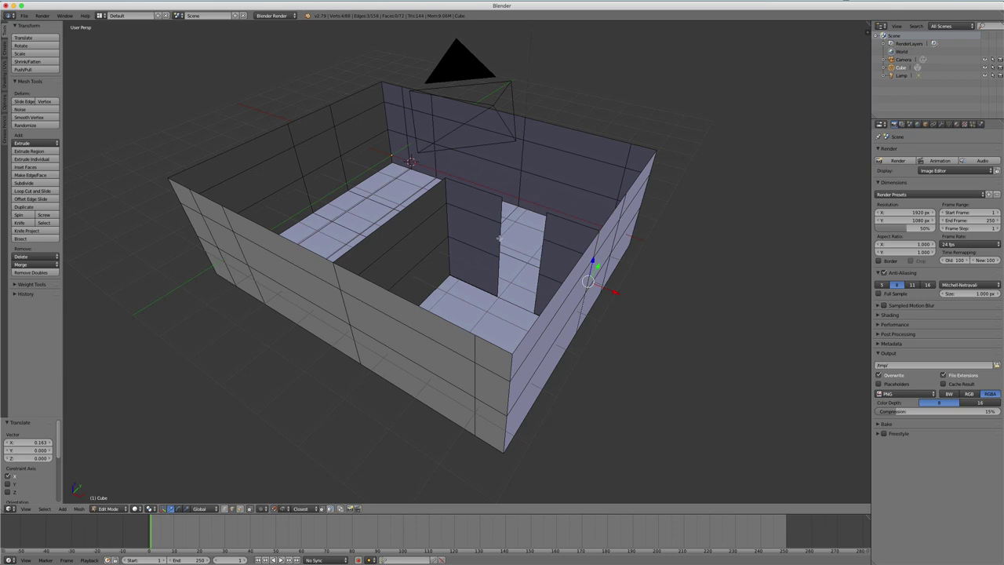
mouse_move(499, 238)
middle_mouse_down()
mouse_move(450, 238)
mouse_move(526, 226)
middle_mouse_up()
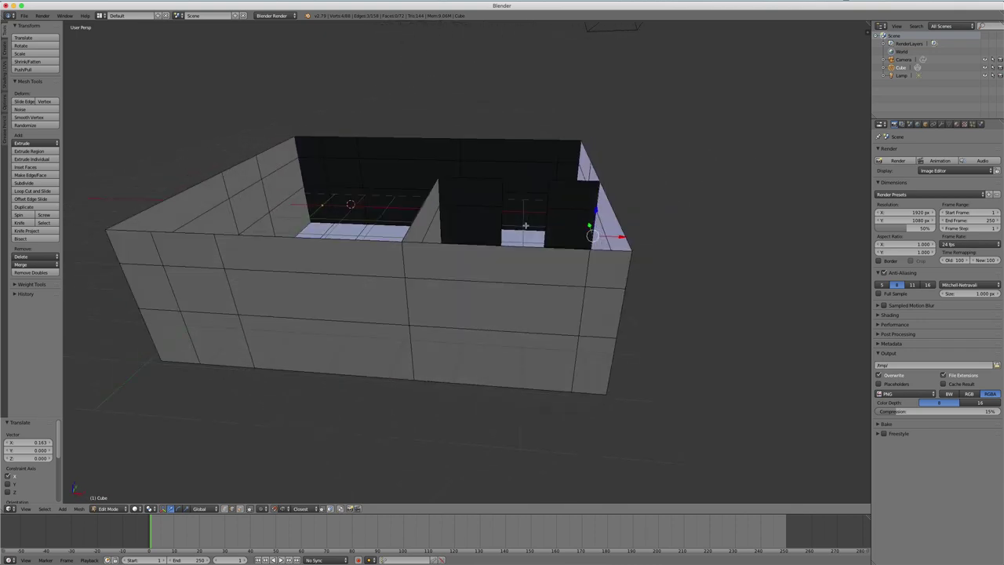
middle_click_drag(445, 269, 478, 282)
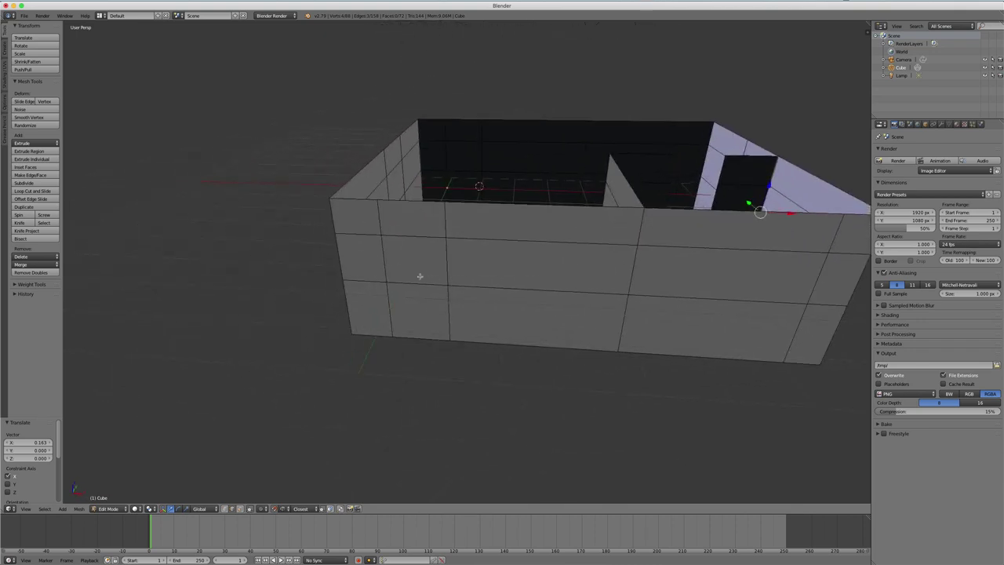
Delete two stacked front-wall faces to open a doorway.
key("ctrl+Tab")
left_click(419, 277)
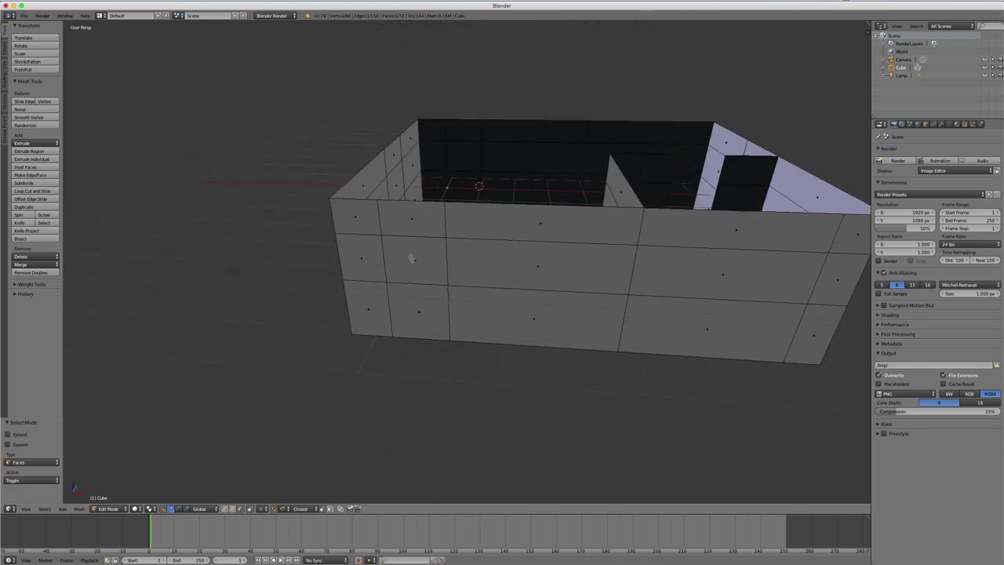
left_click(413, 269)
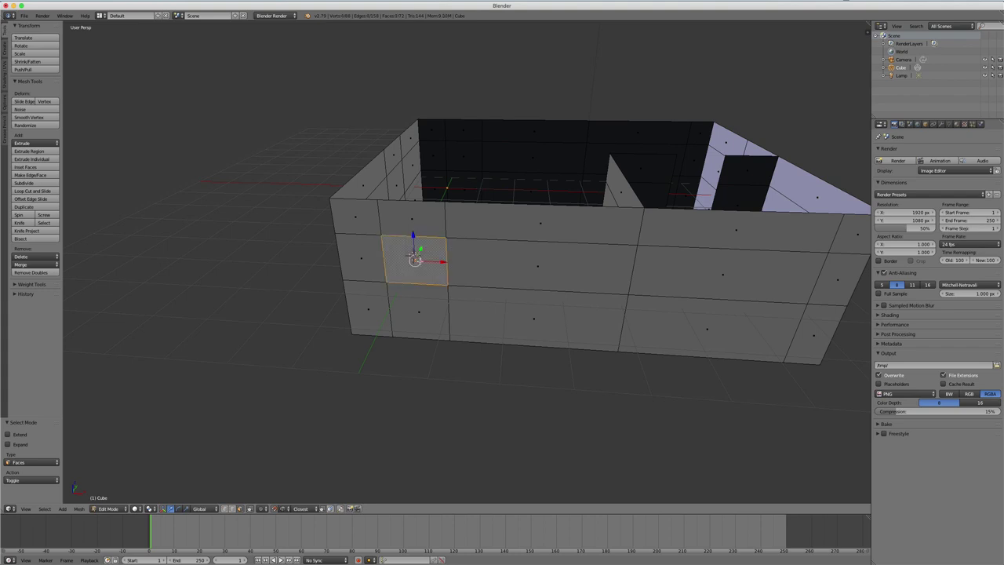
left_click(410, 306, "shift")
key("x")
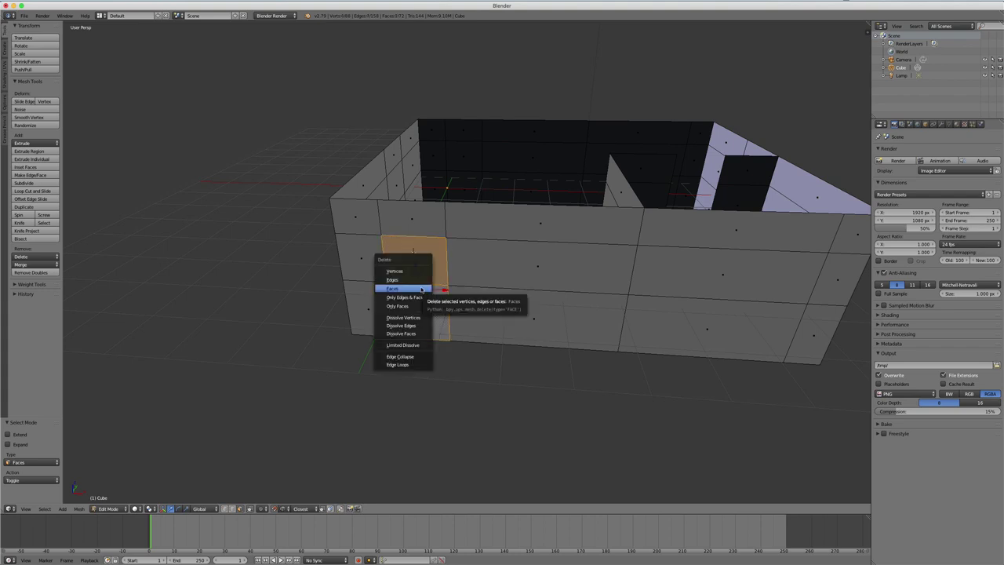
left_click(419, 287)
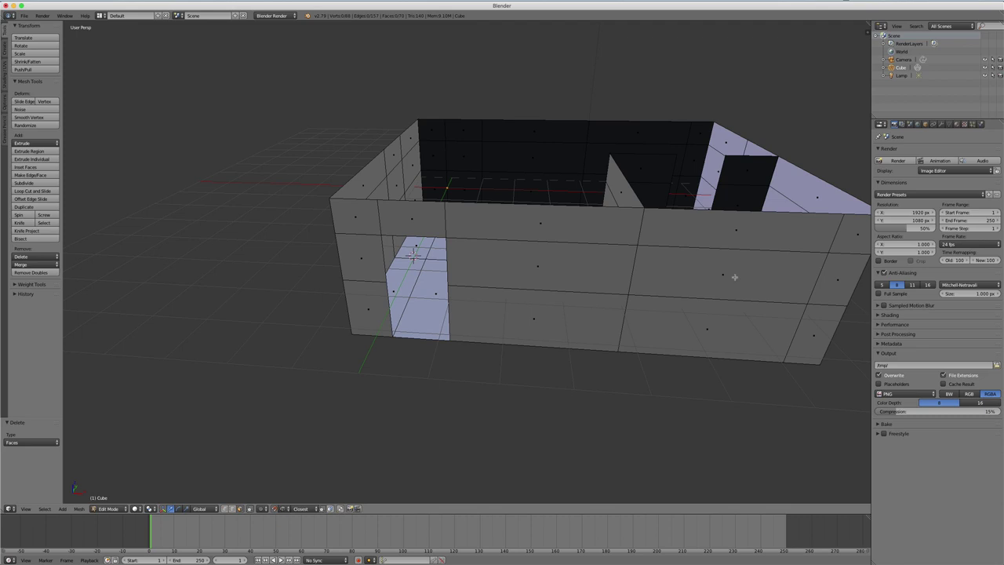
middle_click_drag(726, 275, 686, 295)
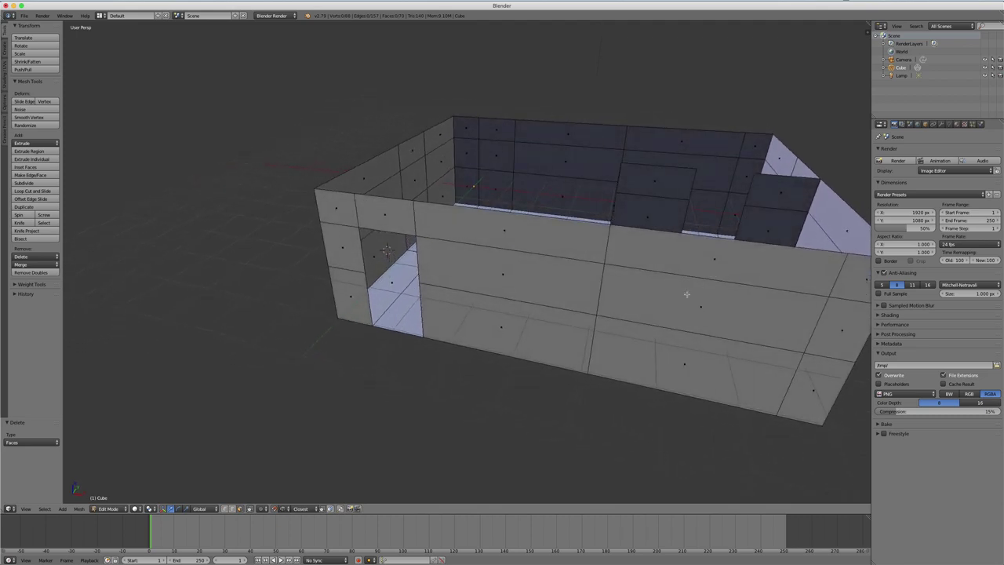
Add another vertical loop cut to the front wall.
key("ctrl+r")
key("Escape")
key("ctrl+r")
left_click(663, 331)
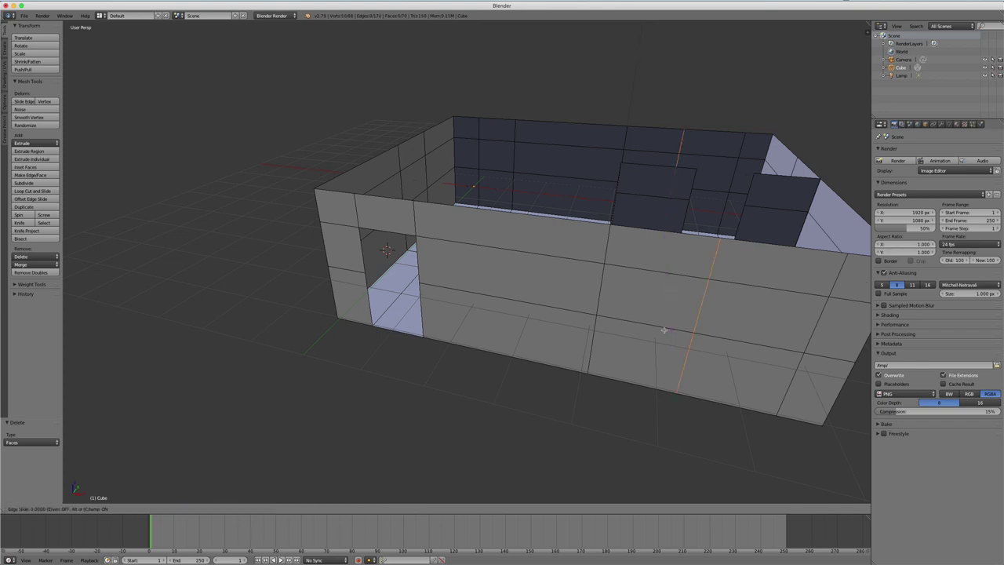
left_click(622, 325)
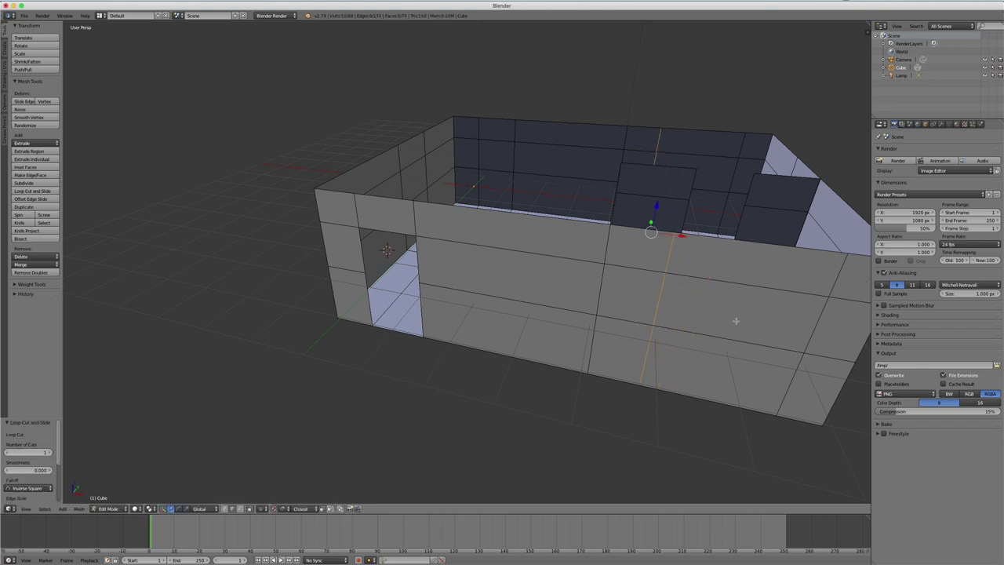
Delete one more front-wall face to open another gap.
key("ctrl+Tab")
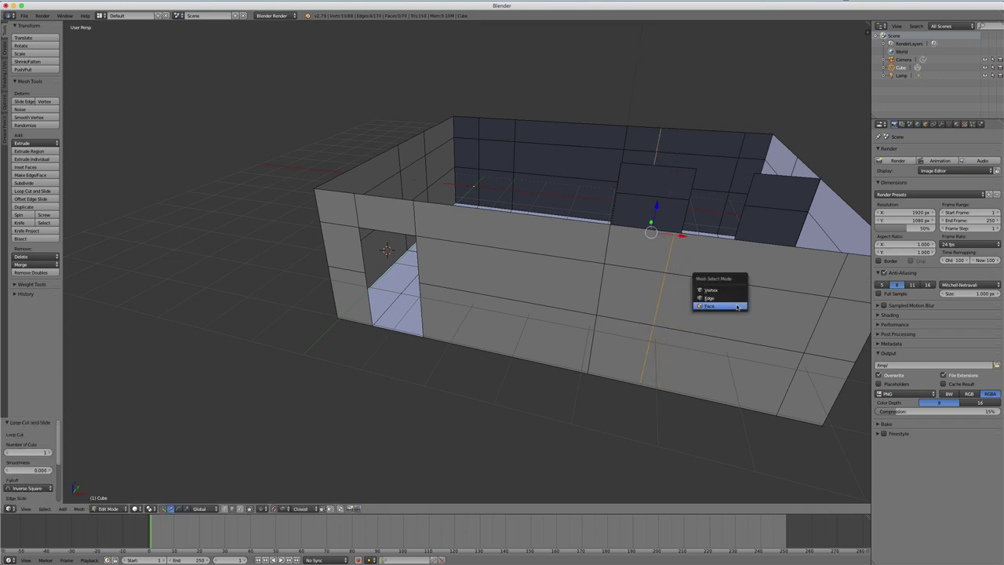
left_click(738, 307)
right_click(742, 312)
key("x")
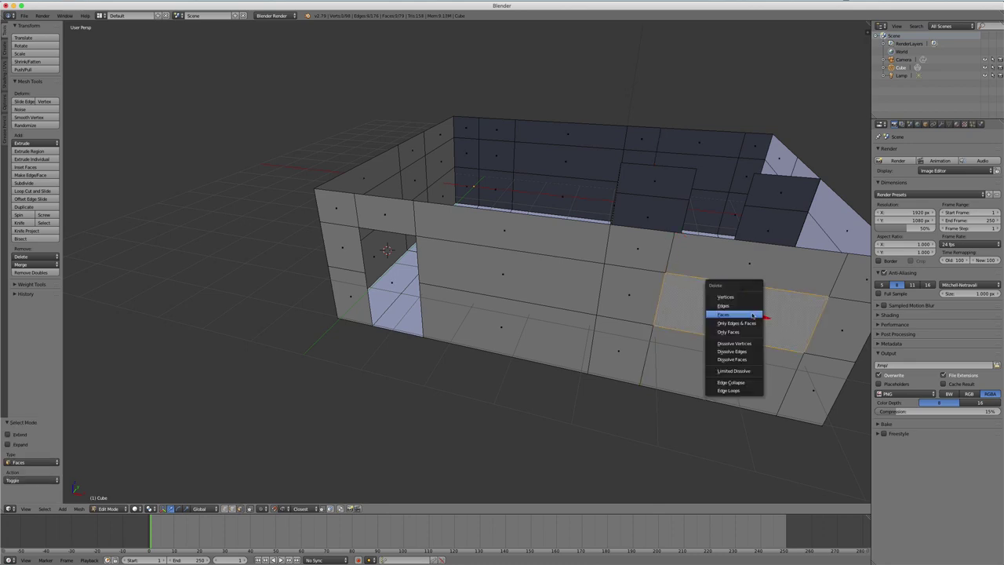
left_click(751, 314)
middle_click_drag(751, 314, 695, 309)
scroll(714, 310, "up", 3)
scroll(709, 309, "down", 5)
Add an edge loop up the side wall.
scroll(693, 309, "down", 3)
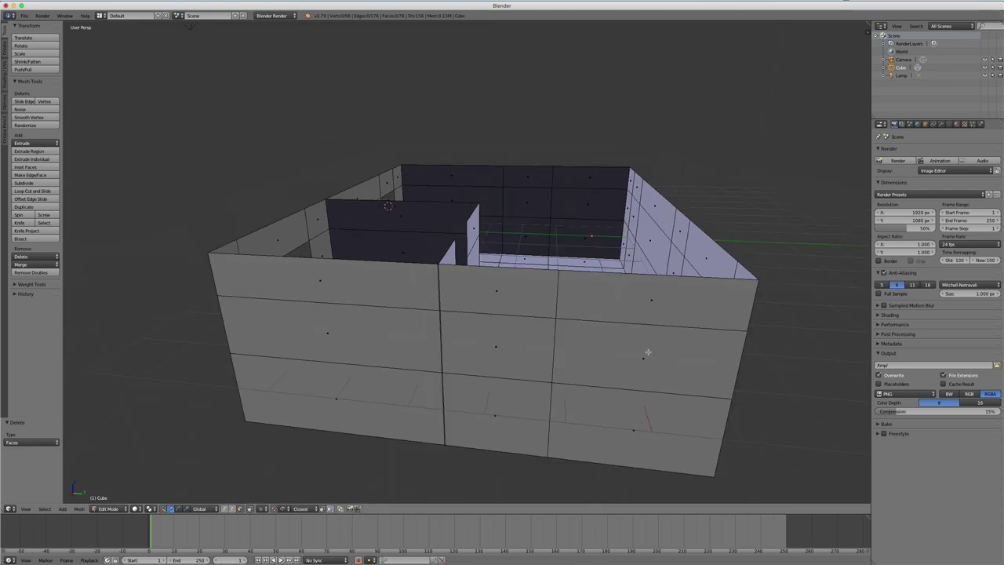
key("ctrl+r")
left_click(654, 321)
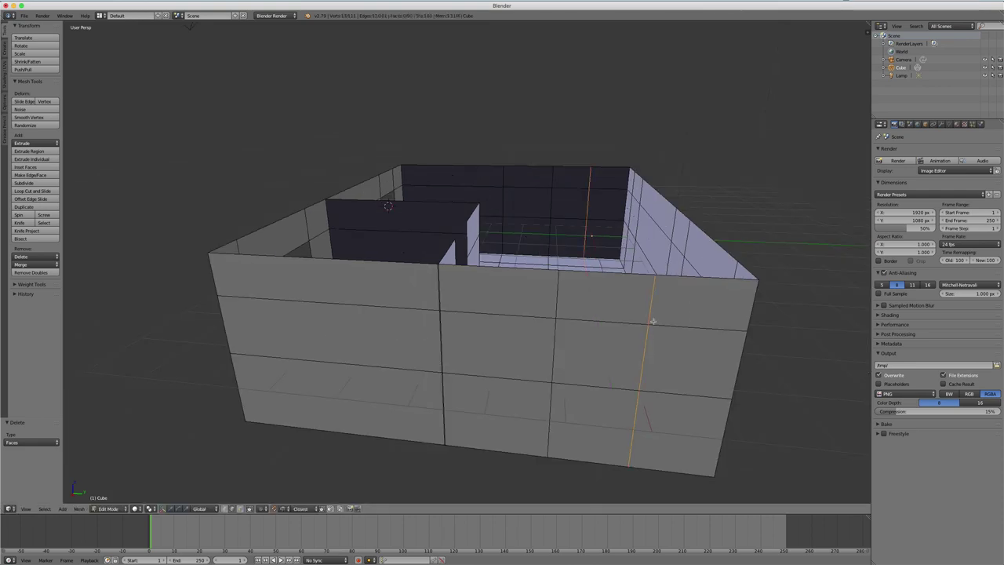
left_click(659, 336)
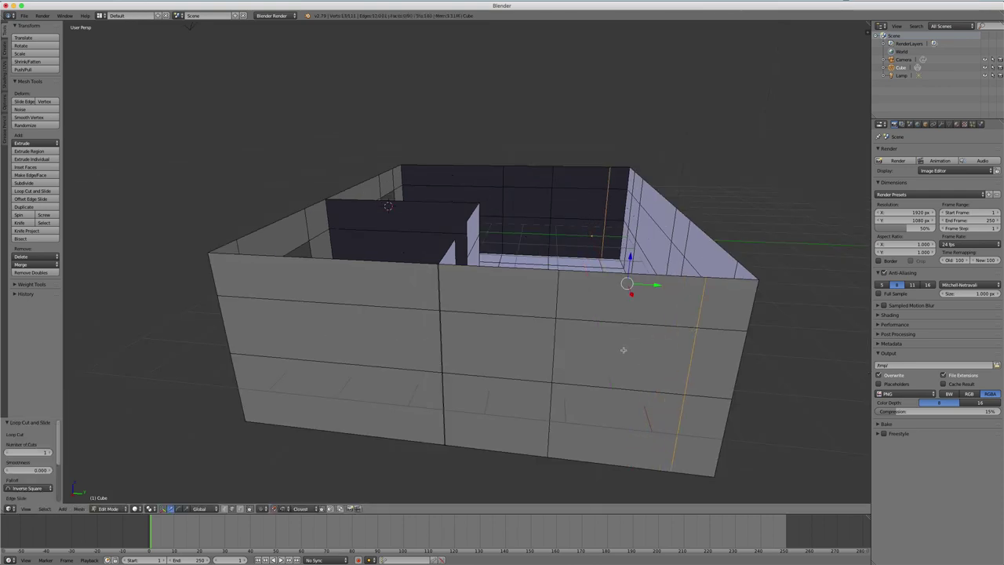
Delete the side-wall face to leave a rectangular window hole.
key("ctrl+Tab")
left_click(622, 351)
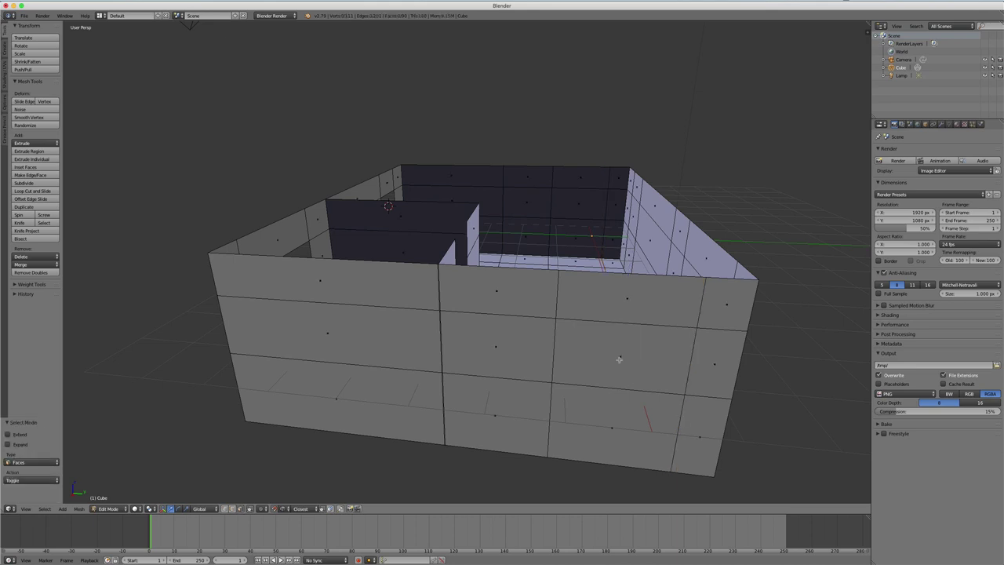
right_click(619, 357)
key("x")
left_click(619, 357)
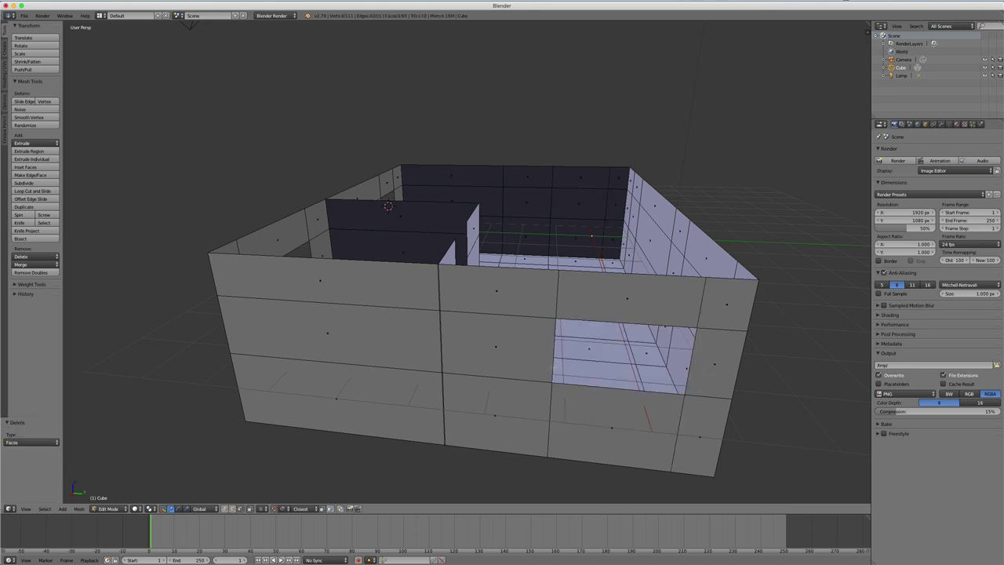
mouse_move(620, 357)
middle_mouse_down()
mouse_move(592, 375)
mouse_move(632, 370)
mouse_move(650, 345)
mouse_move(489, 385)
middle_mouse_up()
scroll(488, 386, "up", 3)
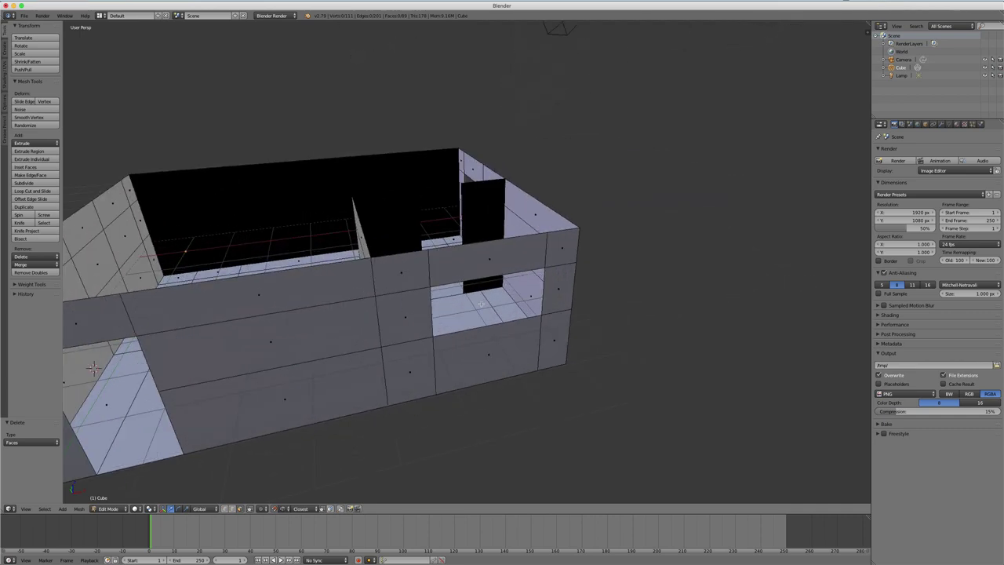
scroll(475, 306, "up", 2)
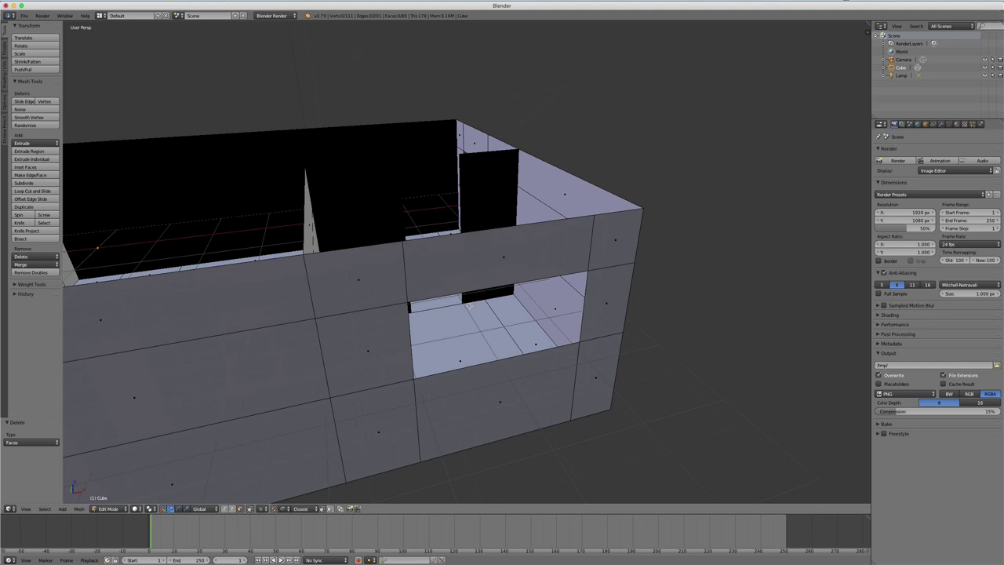
In edge mode, select the window hole's top, left, bottom and right edges.
key("ctrl+Tab")
left_click(457, 296)
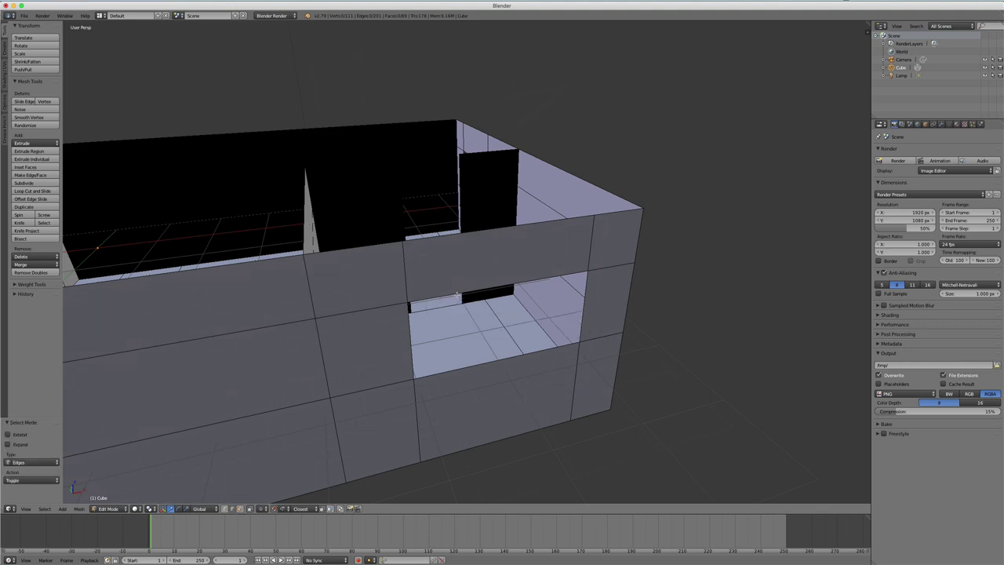
right_click(457, 294)
right_click(409, 313, "shift")
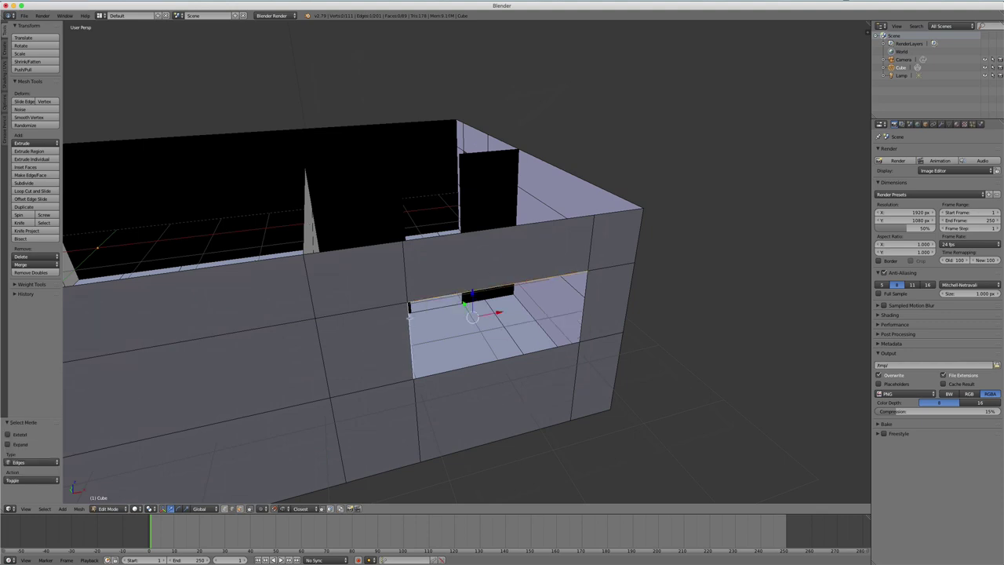
right_click(445, 370, "shift")
right_click(584, 303, "shift")
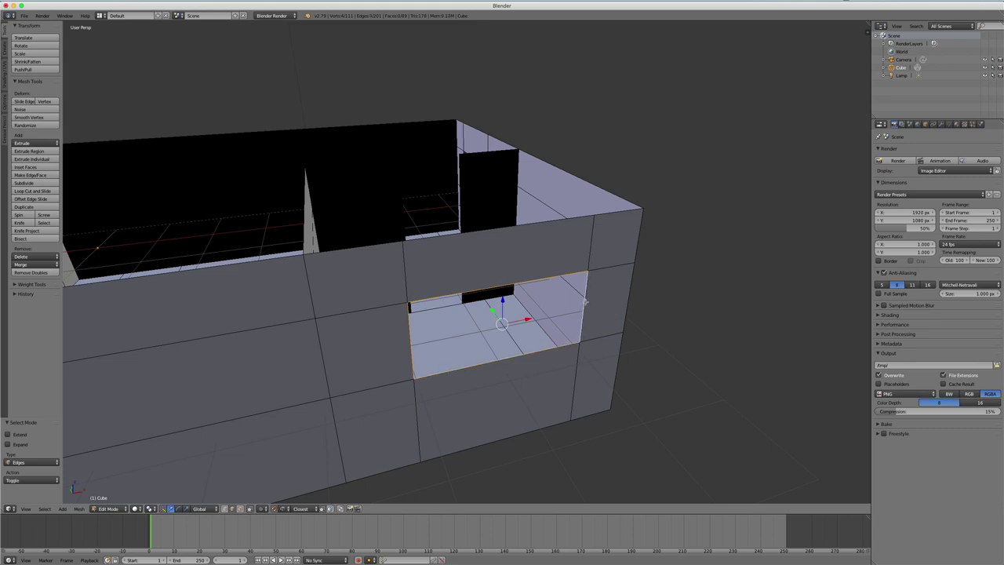
scroll(530, 339, "down", 3)
mouse_move(584, 303)
middle_mouse_down()
mouse_move(531, 339)
mouse_move(571, 346)
middle_mouse_up()
Duplicate the window's edge outline along X outside the wall and separate it into its own object.
key("e")
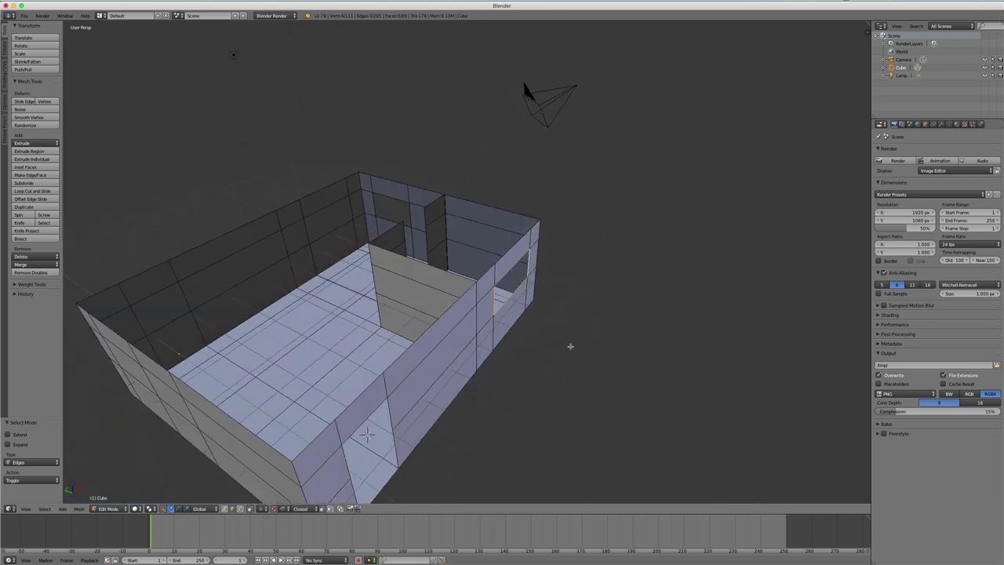
key("x")
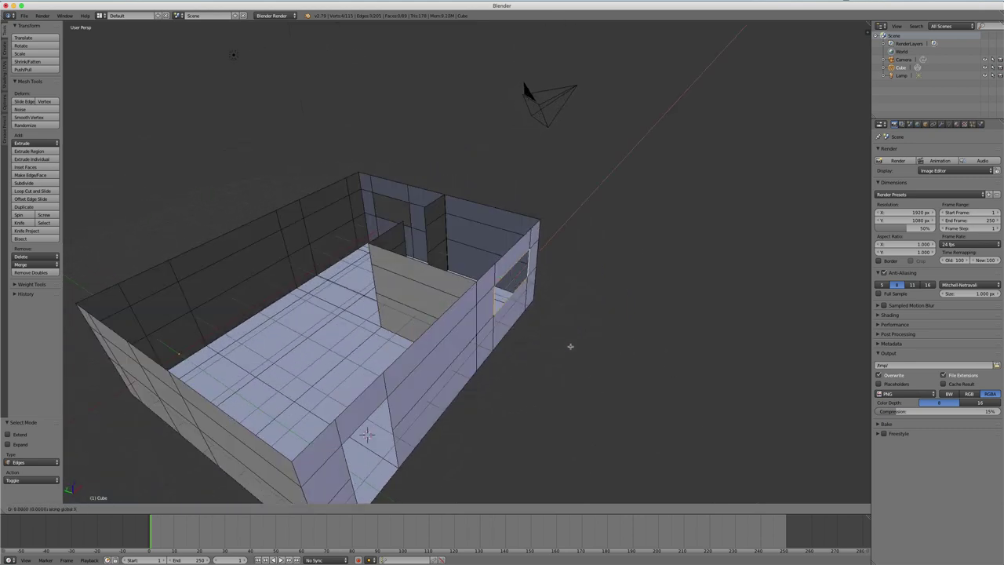
left_click(659, 375)
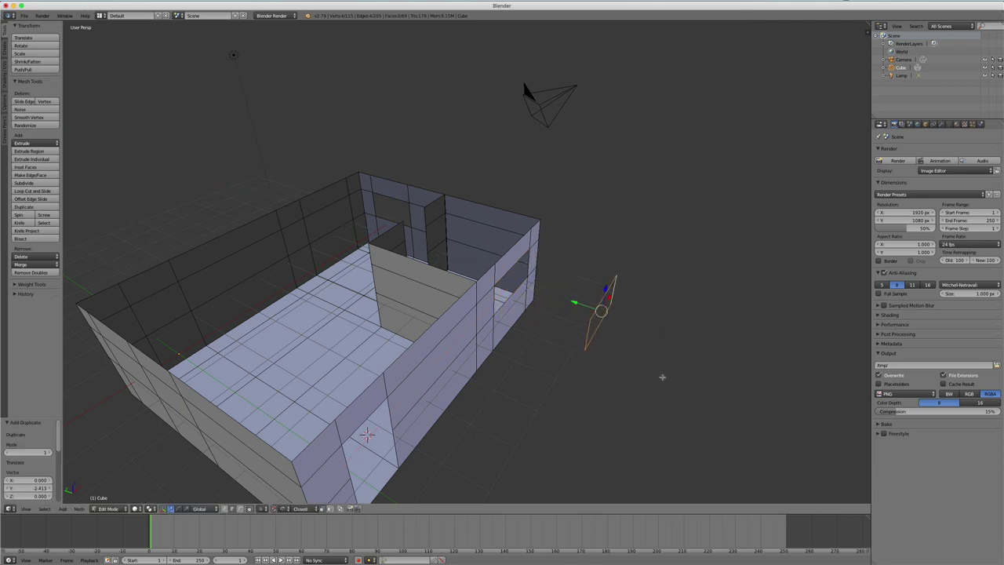
middle_click_drag(663, 376, 531, 352)
key("p")
left_click(619, 372)
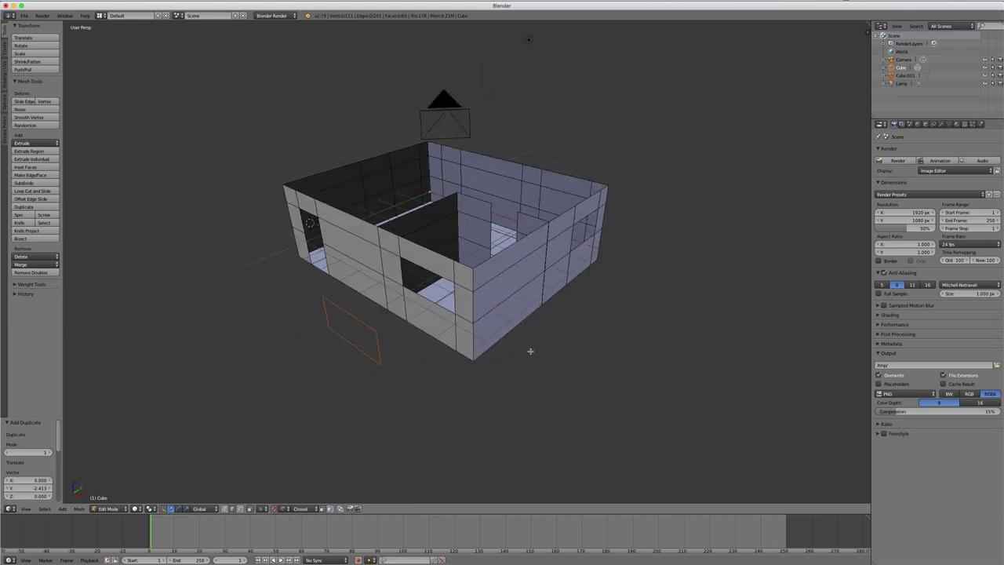
Back in Object Mode, select the separated window outline object.
key("Tab")
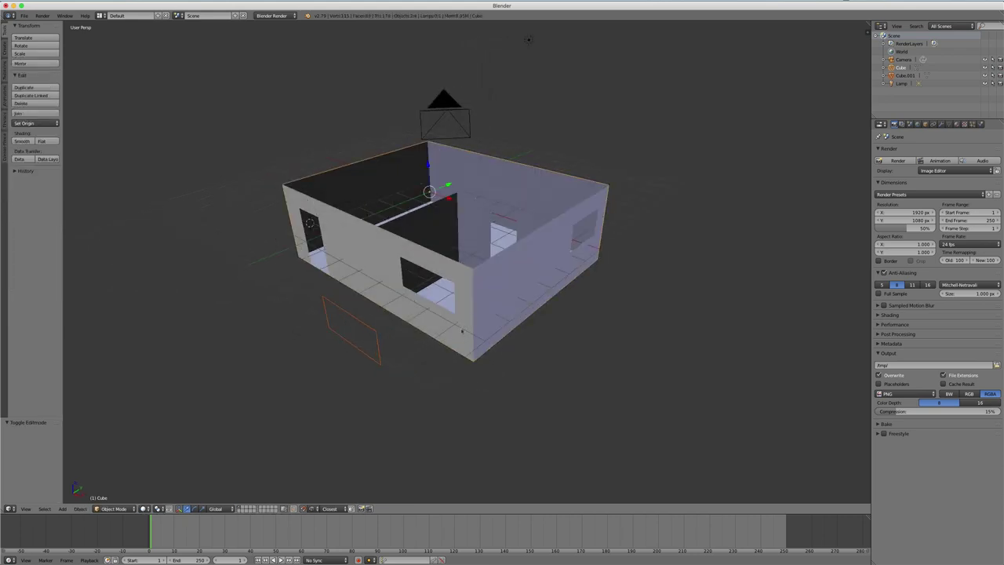
middle_click_drag(461, 328, 461, 327)
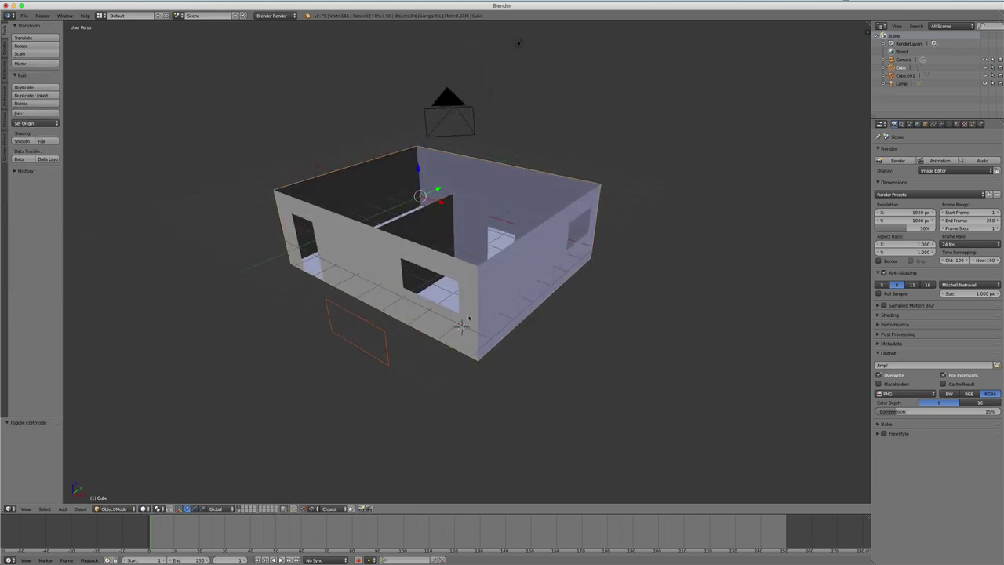
right_click(468, 319)
right_click(386, 334)
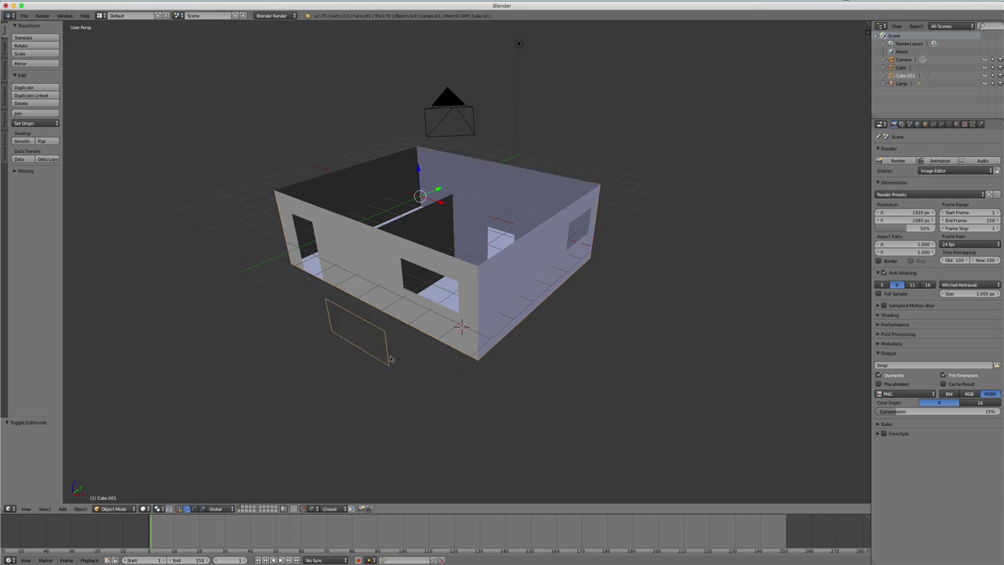
middle_click_drag(392, 358, 453, 360)
scroll(549, 345, "up", 2)
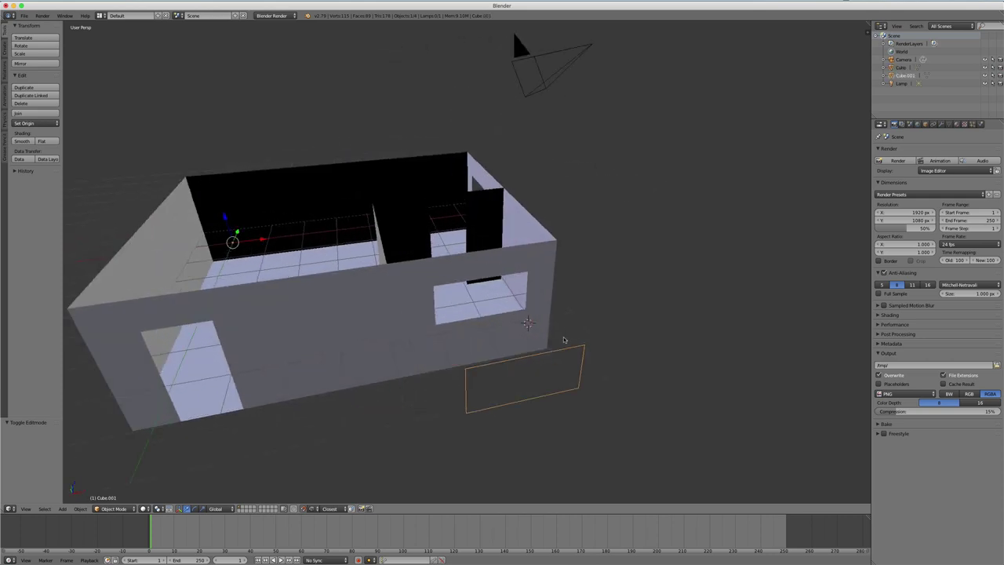
scroll(560, 345, "up", 1)
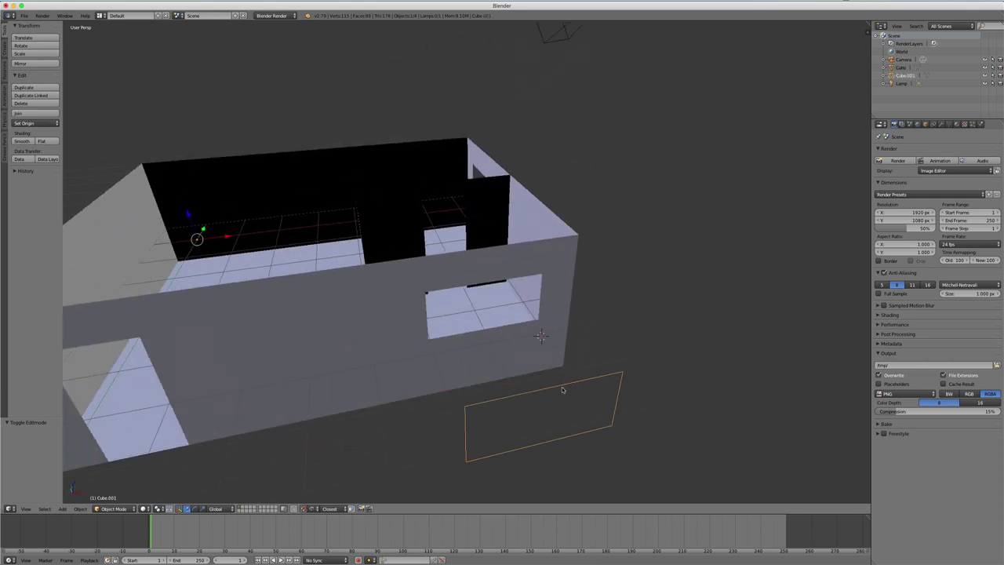
Fill the outline with a face and inset it to form a border.
key("Tab")
middle_click_drag(557, 385, 524, 329)
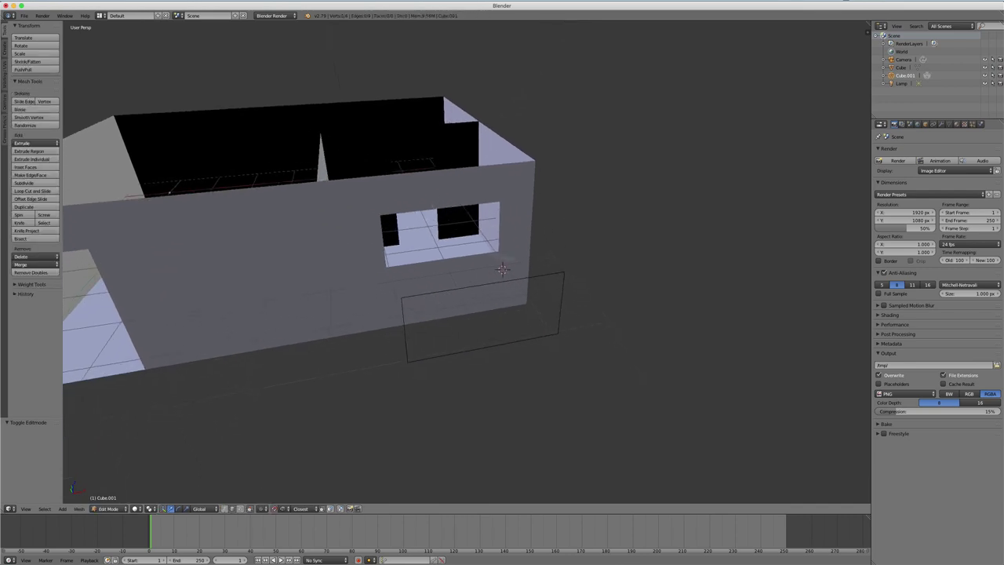
scroll(583, 276, "up", 1)
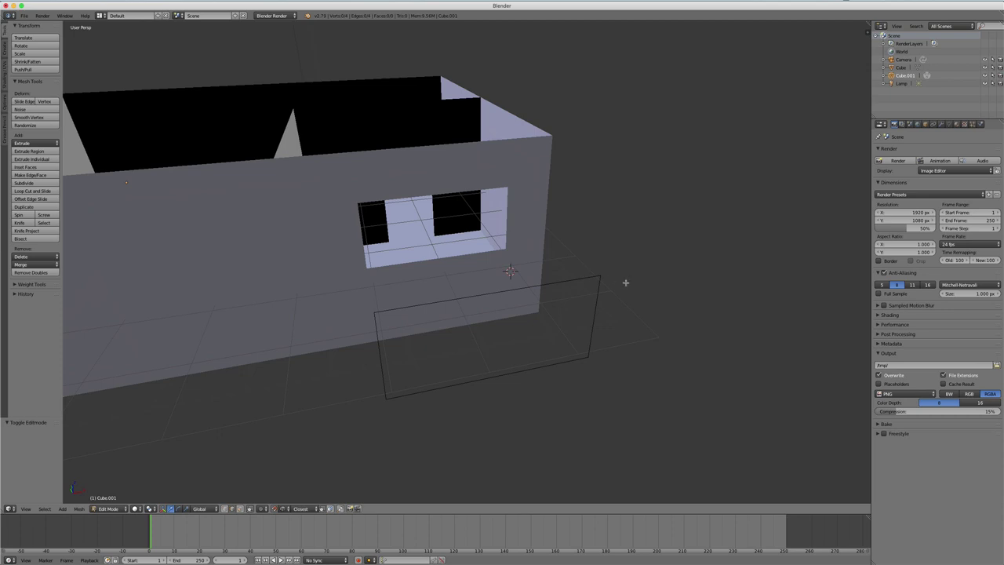
key("a")
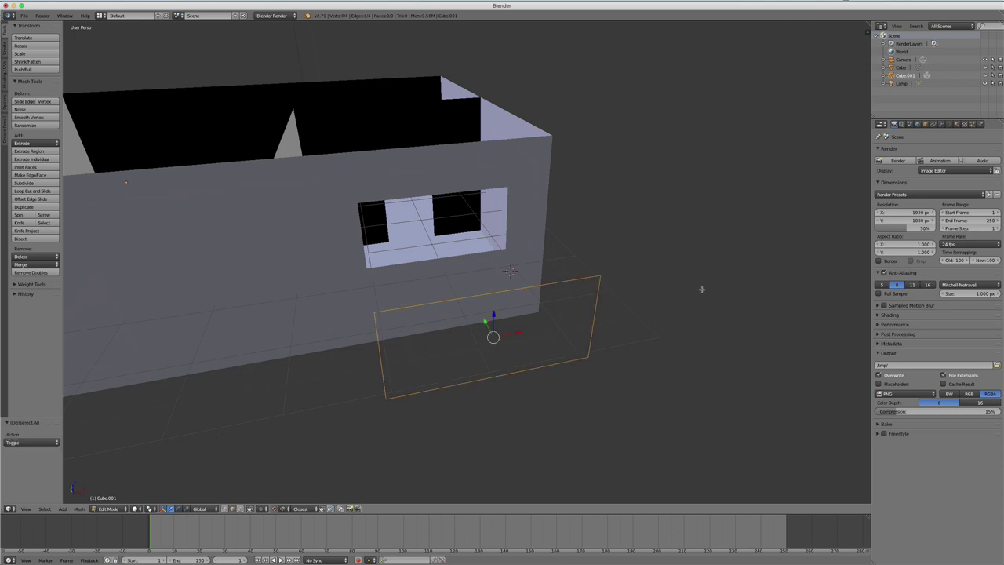
key("f")
middle_click_drag(622, 314, 620, 309)
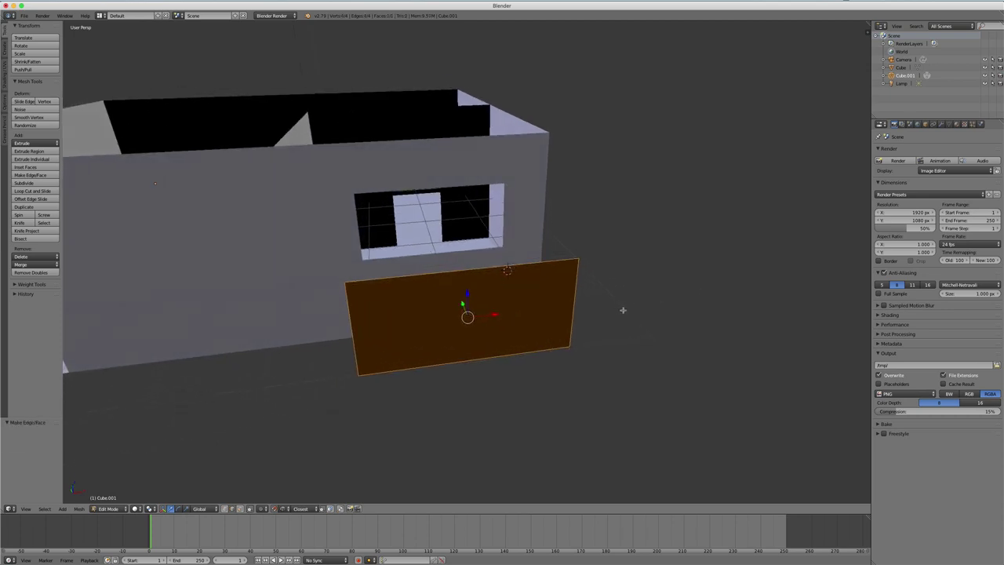
key("s")
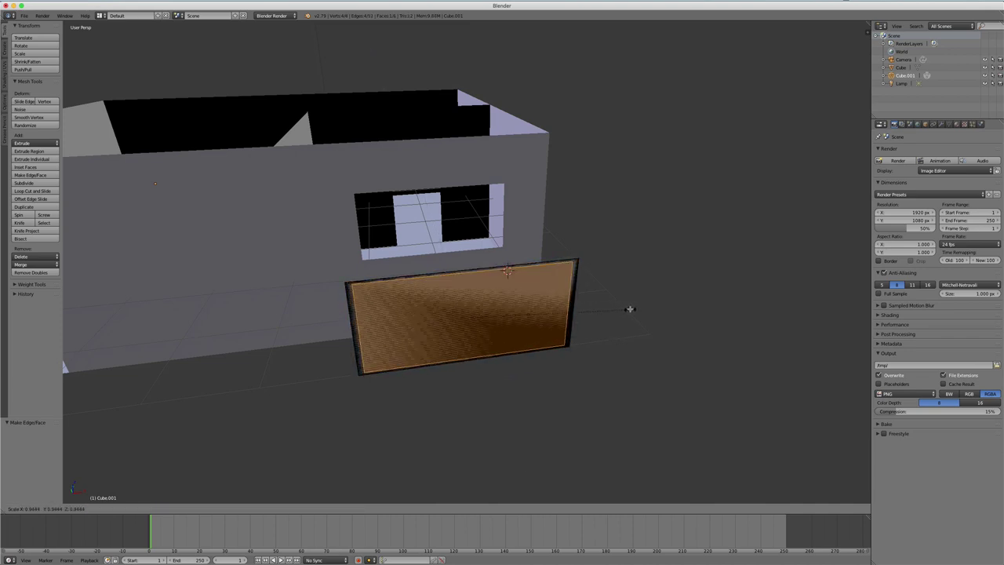
key("Escape")
key("i")
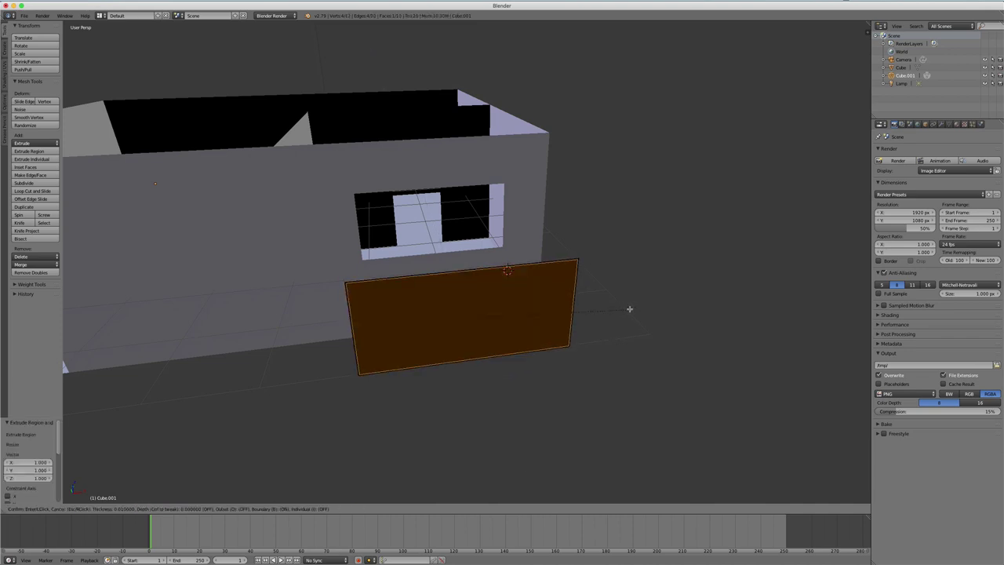
left_click(627, 309)
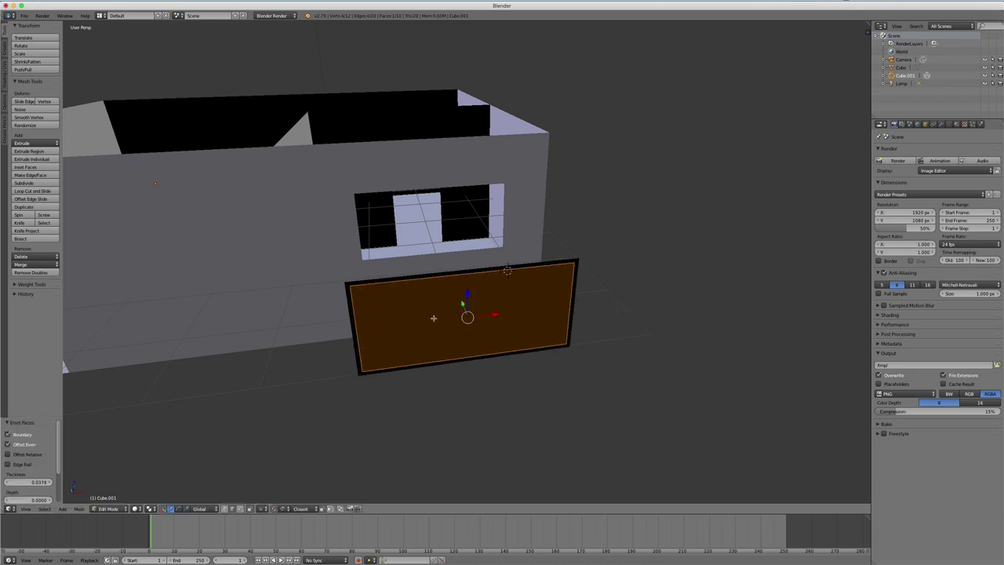
Add two vertical loop cuts across the frame face, then undo them.
key("ctrl+r")
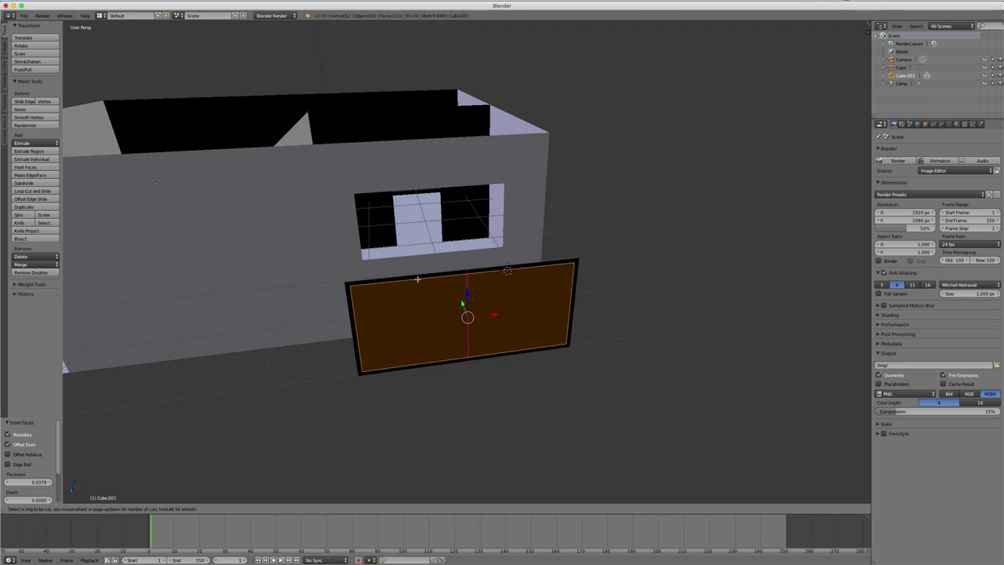
scroll(417, 278, "up", 1)
left_click(417, 279)
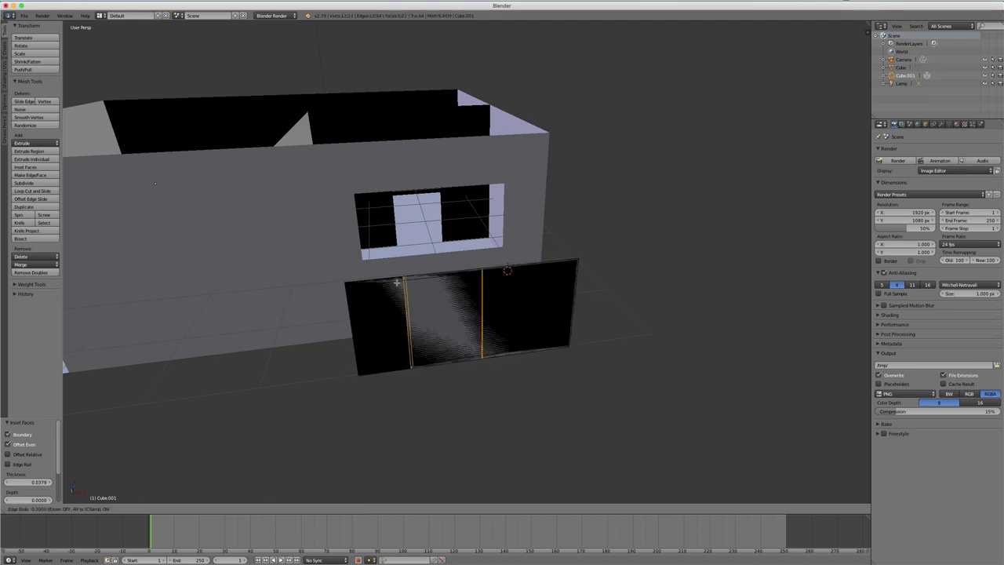
left_click(419, 287)
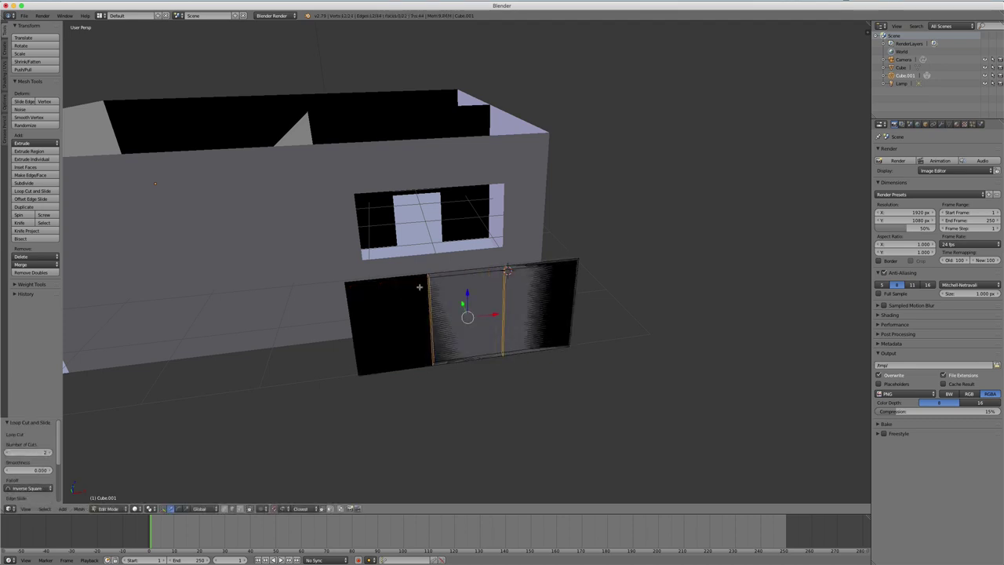
key("ctrl+z")
key("ctrl+z")
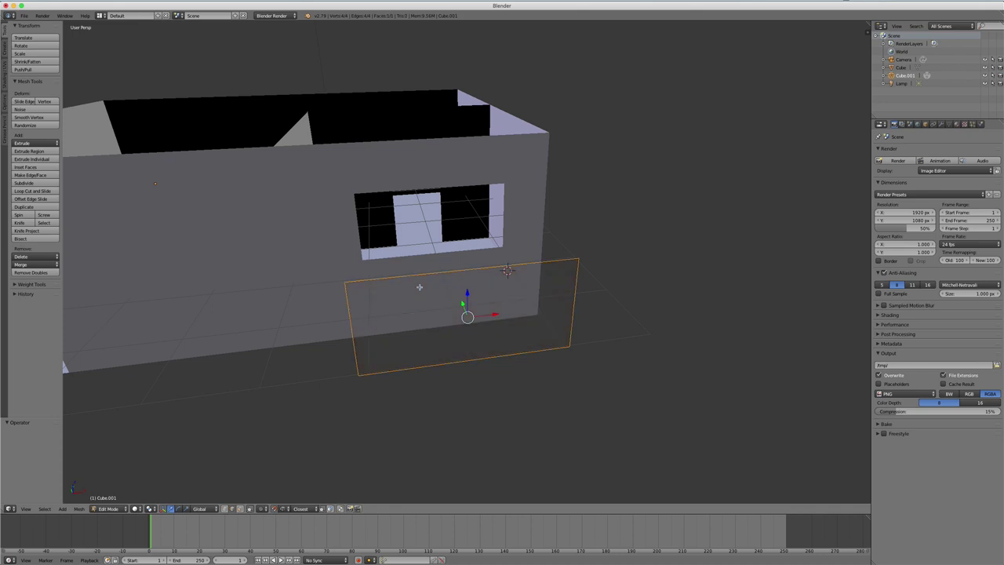
Toggle wireframe on and off and choose a viewport shading mode.
mouse_move(437, 316)
middle_mouse_down()
mouse_move(455, 312)
mouse_move(441, 311)
mouse_move(447, 321)
middle_mouse_up()
key("z")
key("z")
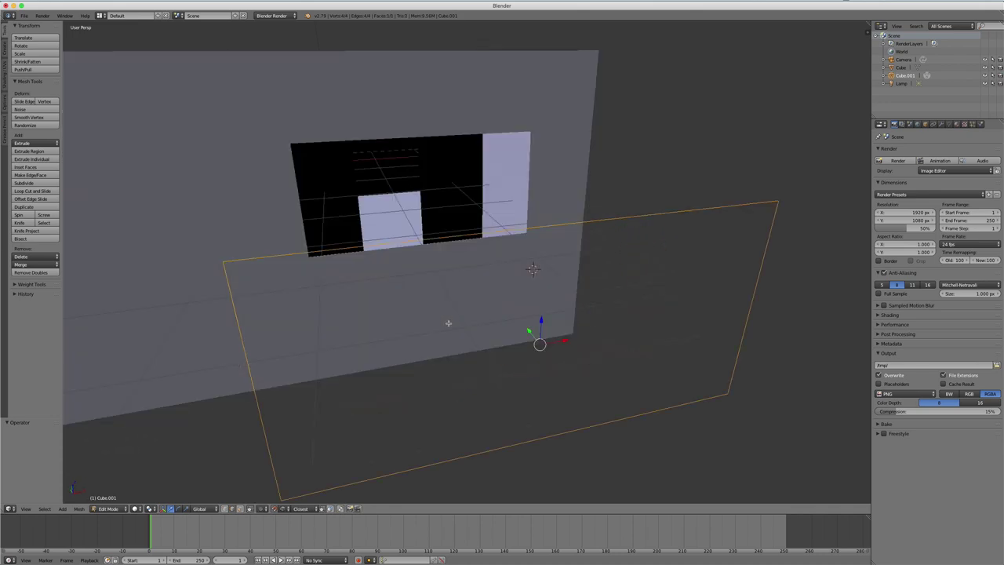
key("z")
key("z")
left_click(136, 508)
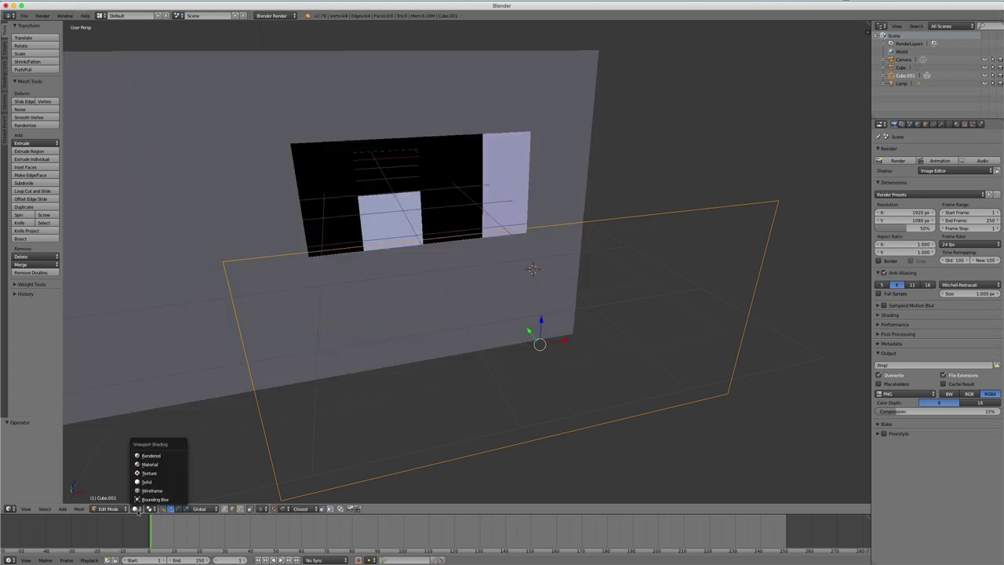
left_click(146, 481)
mouse_move(314, 385)
middle_mouse_down()
mouse_move(399, 343)
mouse_move(419, 349)
mouse_move(392, 347)
middle_mouse_up()
Refill the plane's four vertices with a face and inset it by 0.0397.
key("Tab")
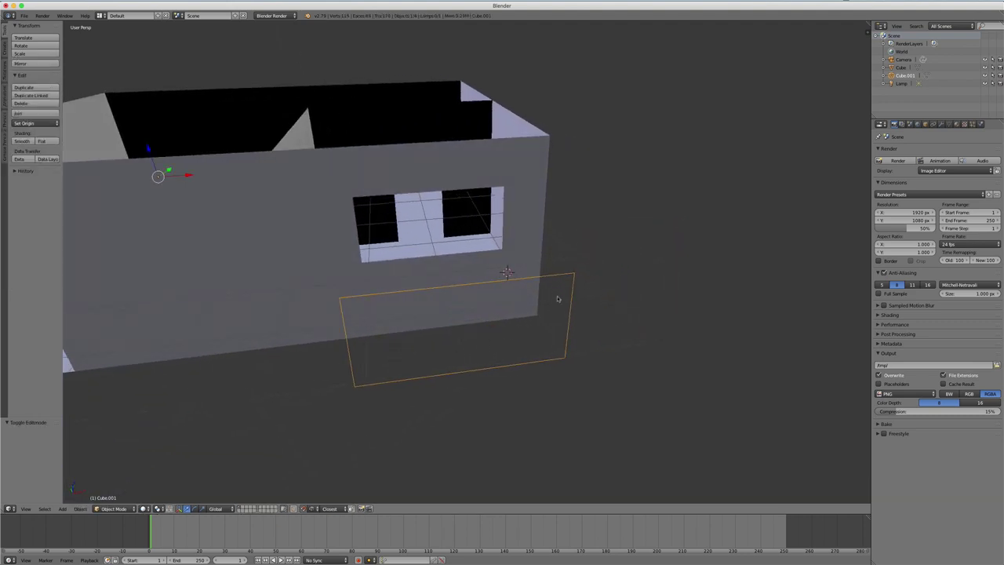
key("Tab")
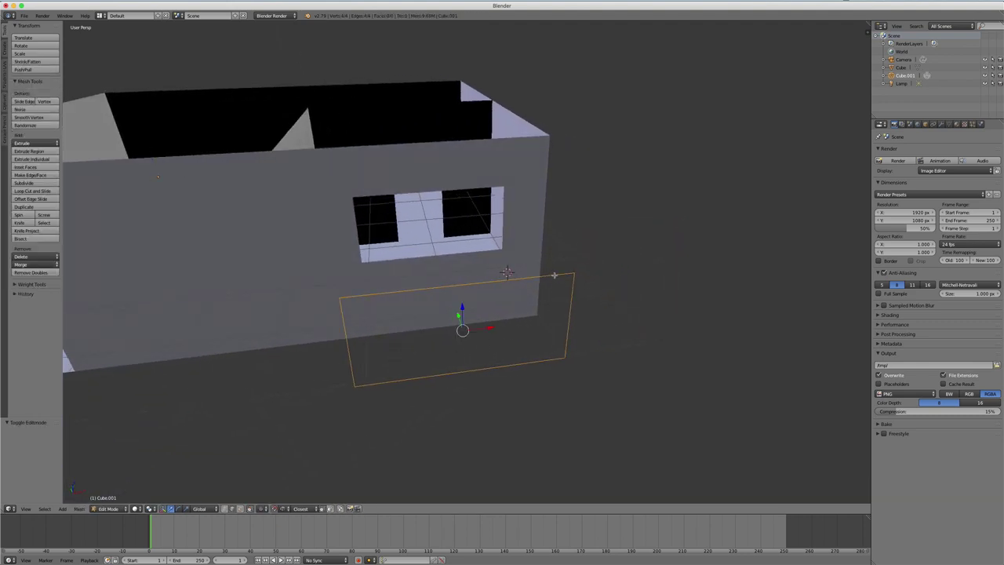
key("f")
middle_click_drag(531, 298, 537, 302)
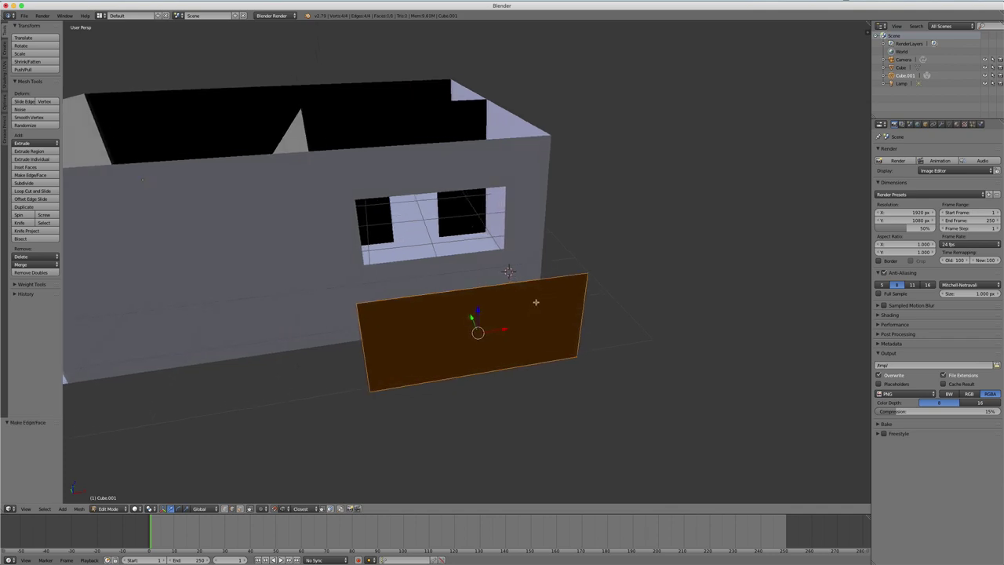
key("i")
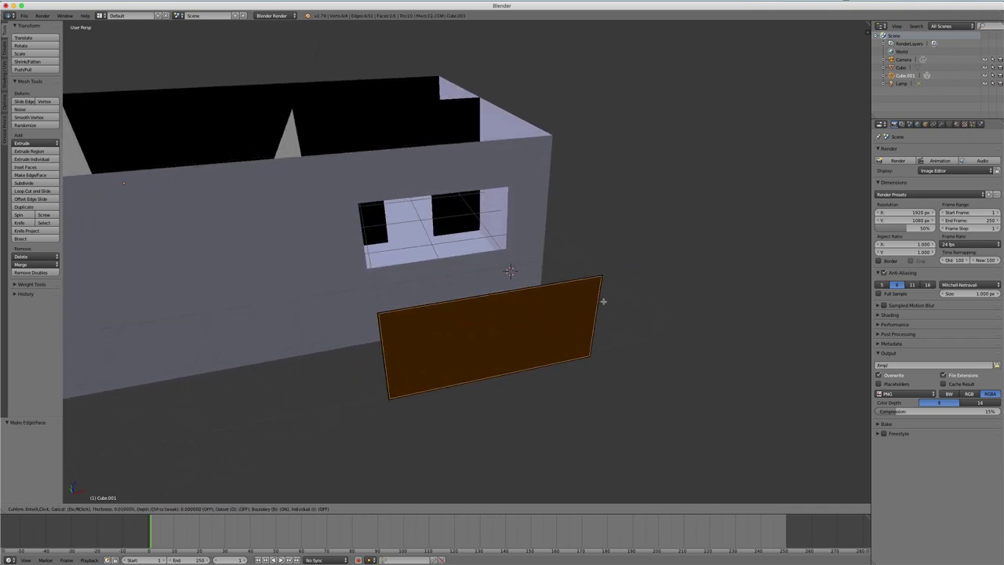
left_click(600, 302)
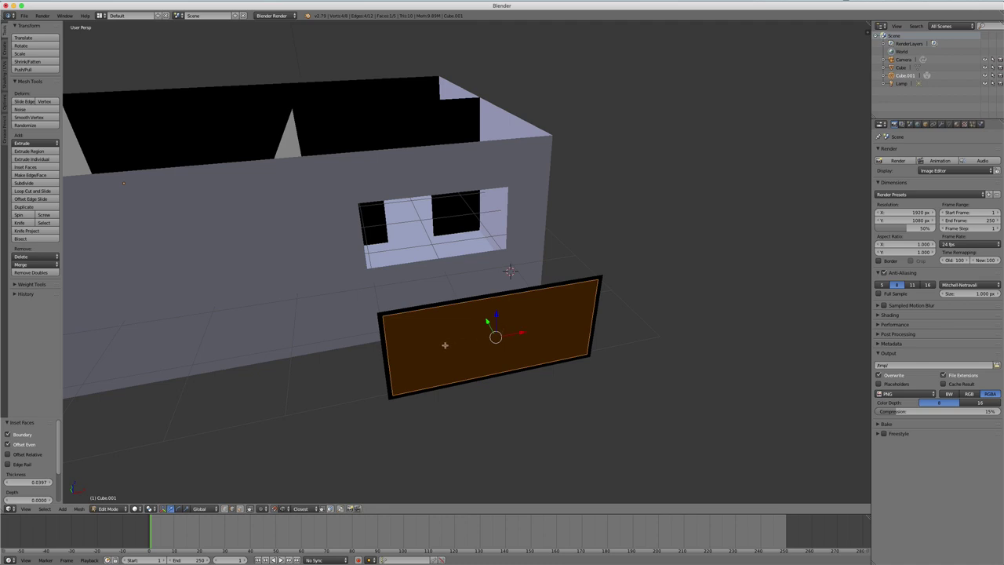
Delete the inset centre face to hollow the frame and return to Object Mode.
key("x")
left_click(444, 345)
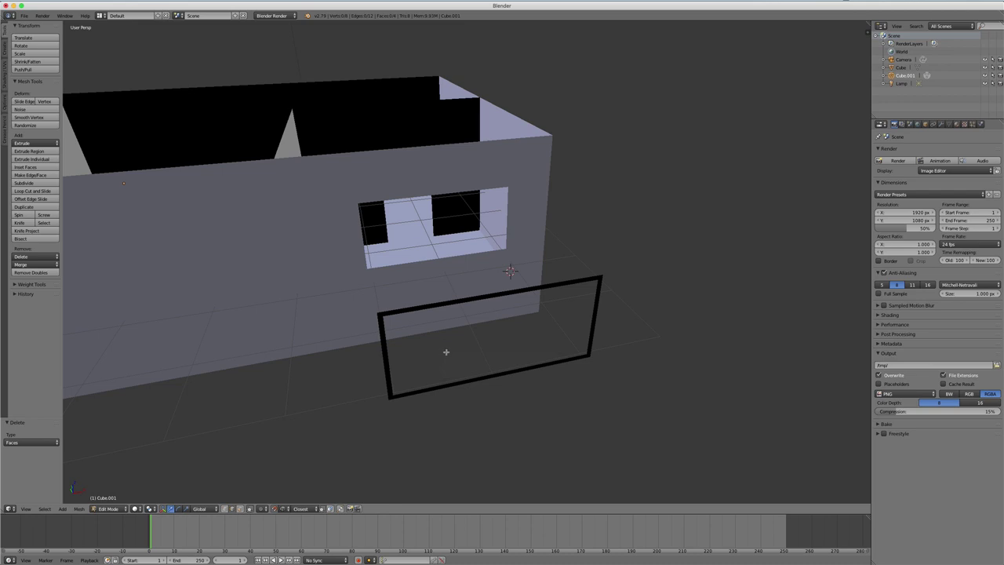
middle_click_drag(445, 346, 476, 349)
key("Tab")
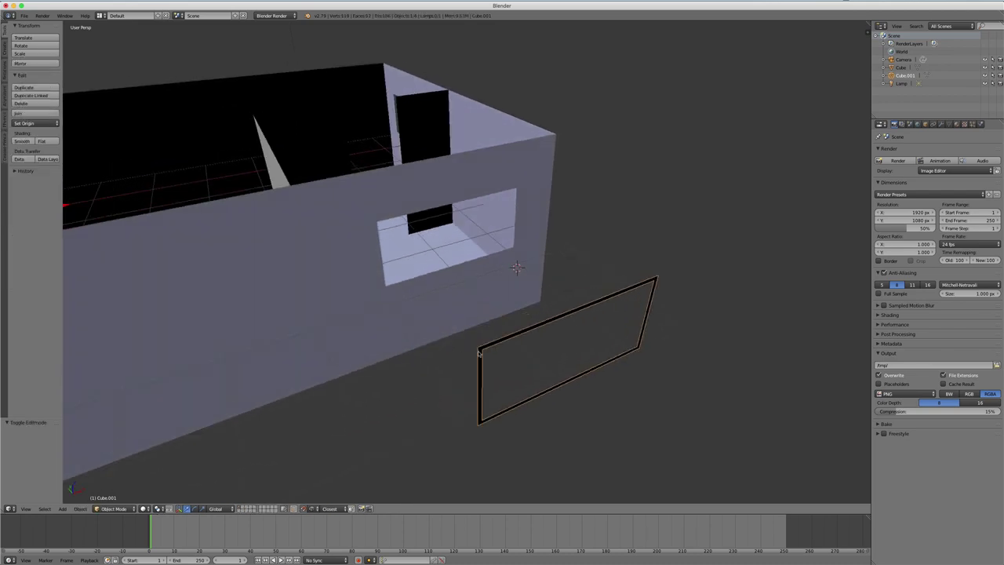
Move the frame into the house's window opening.
key("g")
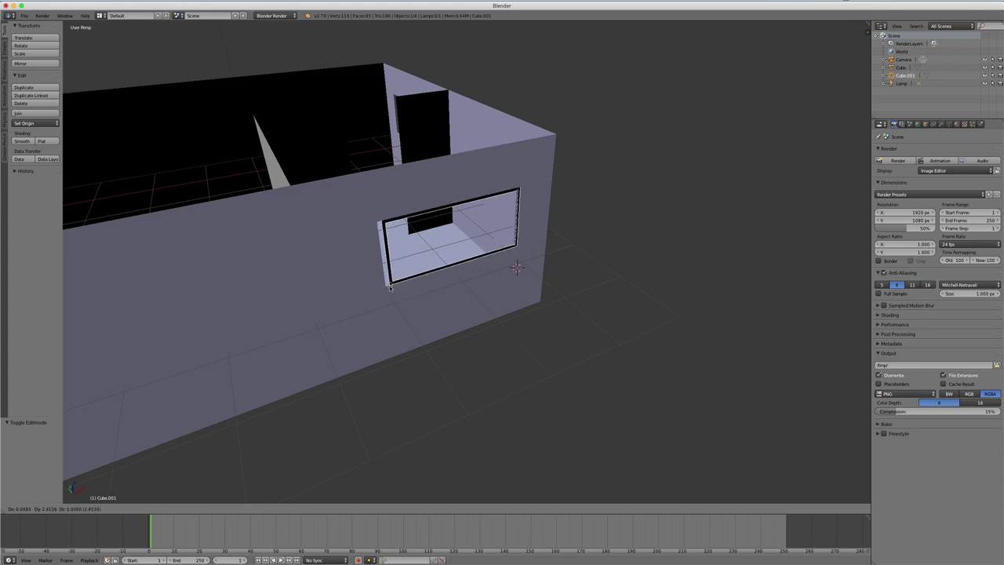
left_click(385, 290)
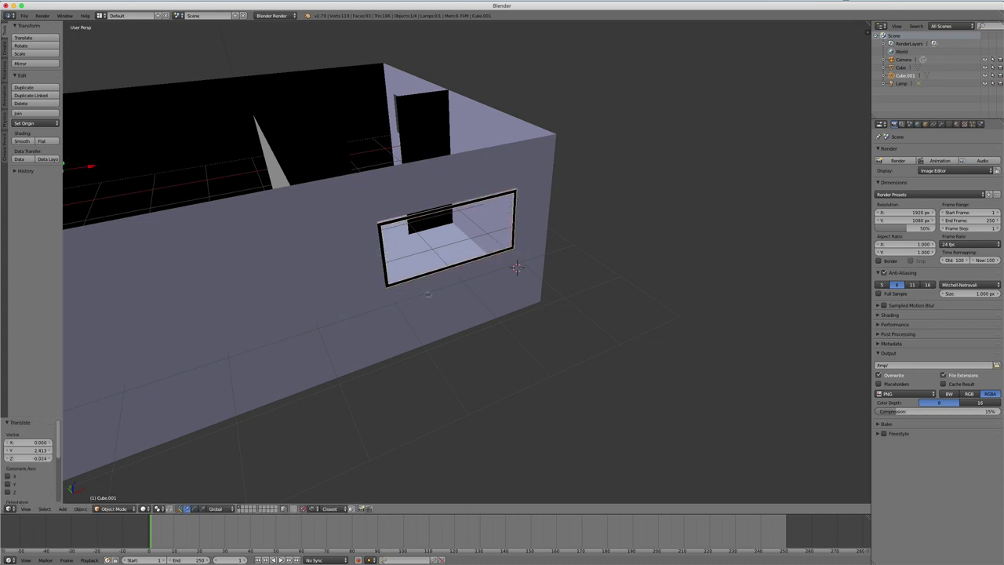
scroll(515, 268, "up", 3)
scroll(605, 366, "up", 4)
scroll(740, 295, "up", 3)
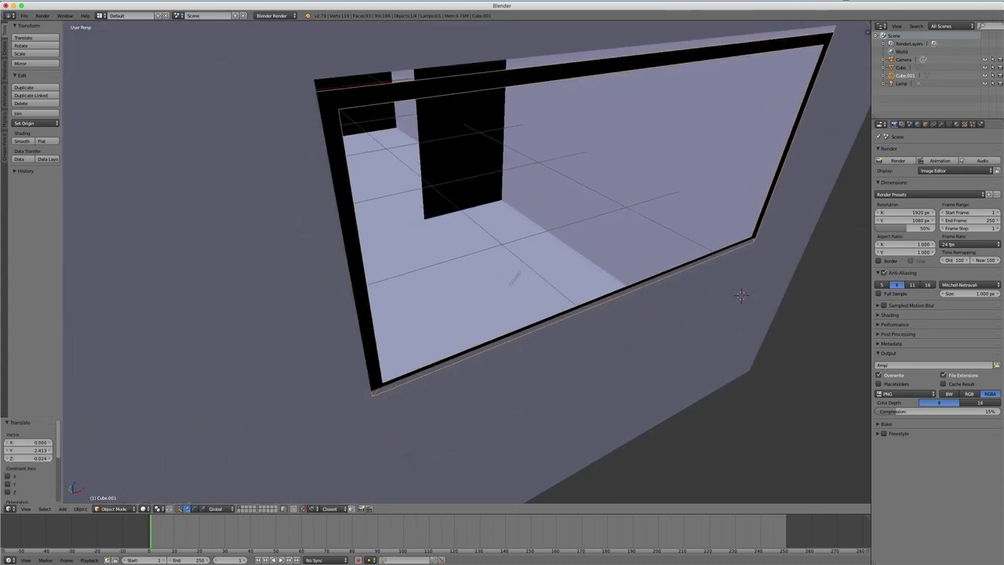
middle_click_drag(515, 276, 479, 334)
middle_click_drag(396, 160, 391, 215)
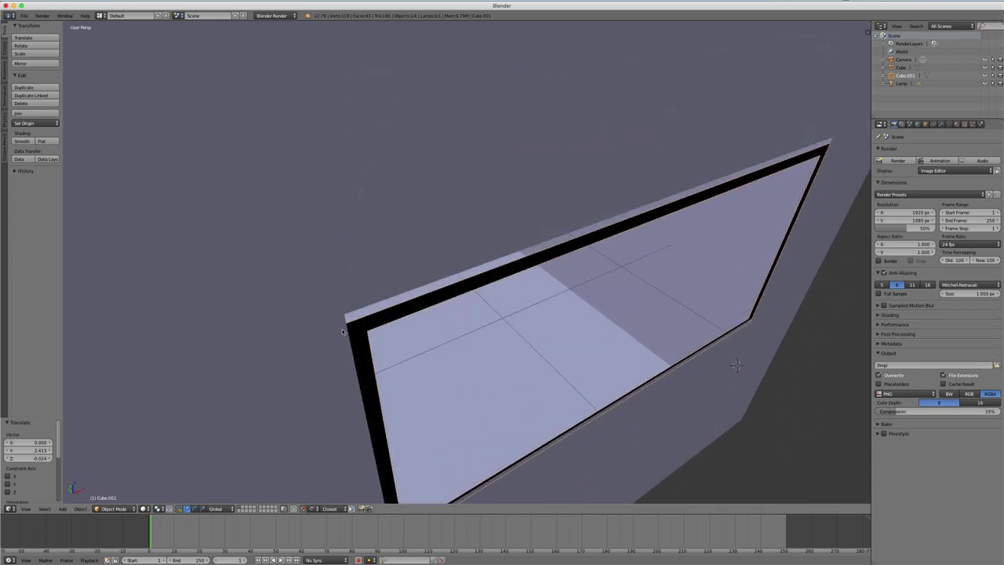
Nudge the frame slightly upward and check it from the orthographic front view.
key("g")
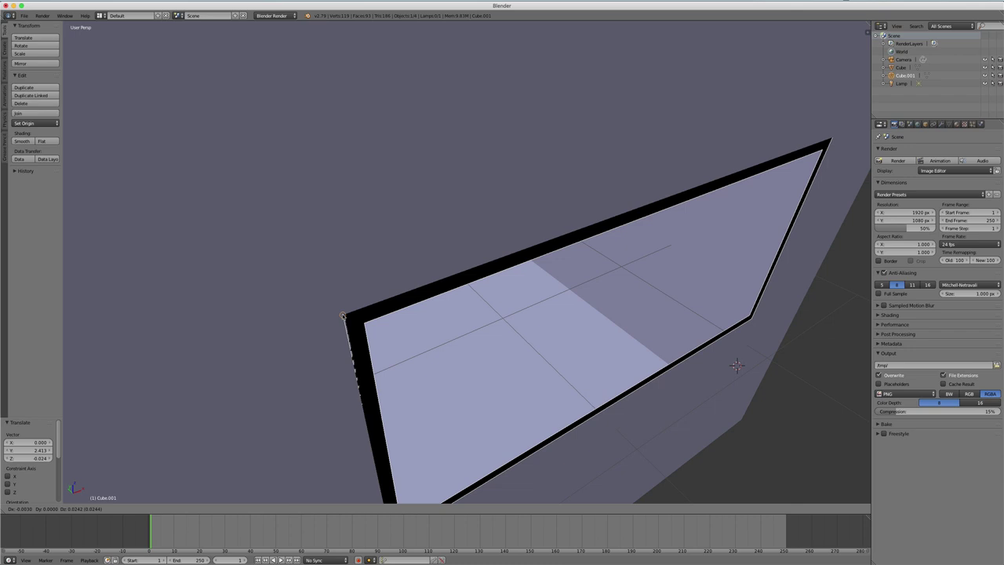
left_click(343, 314)
scroll(368, 316, "down", 5)
middle_click_drag(369, 316, 356, 299)
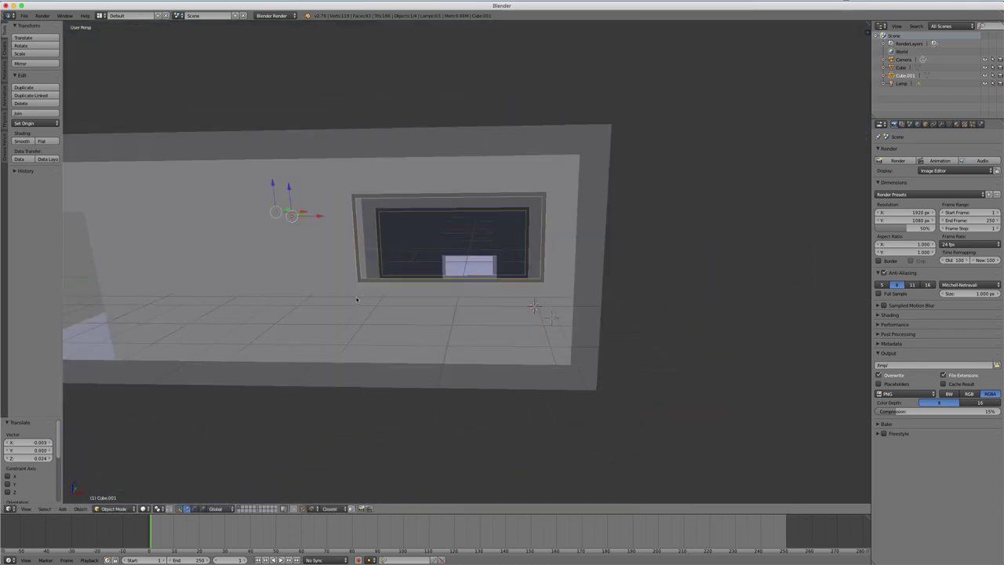
key("KP_5")
key("KP_1")
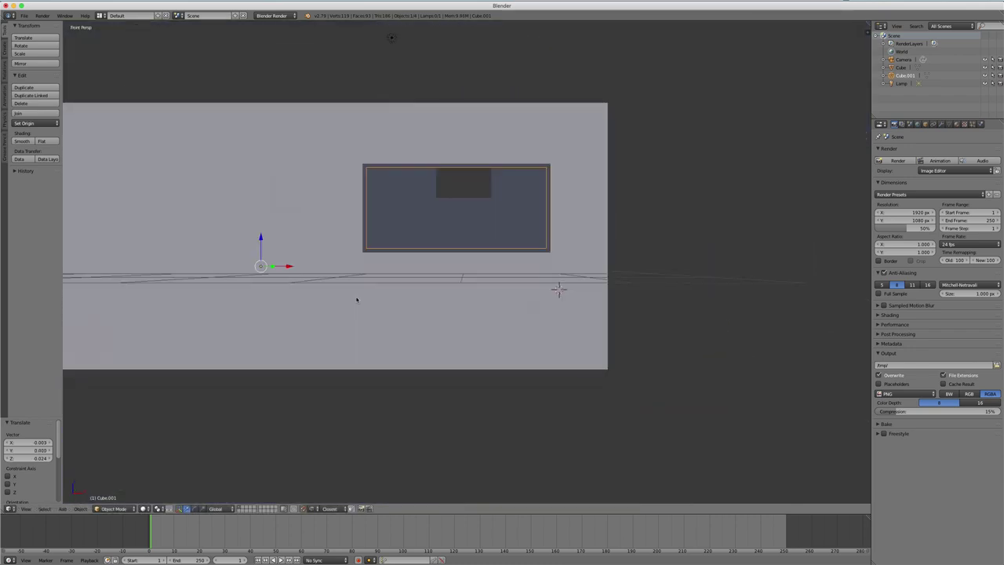
middle_click_drag(382, 276, 385, 340)
scroll(403, 242, "up", 2)
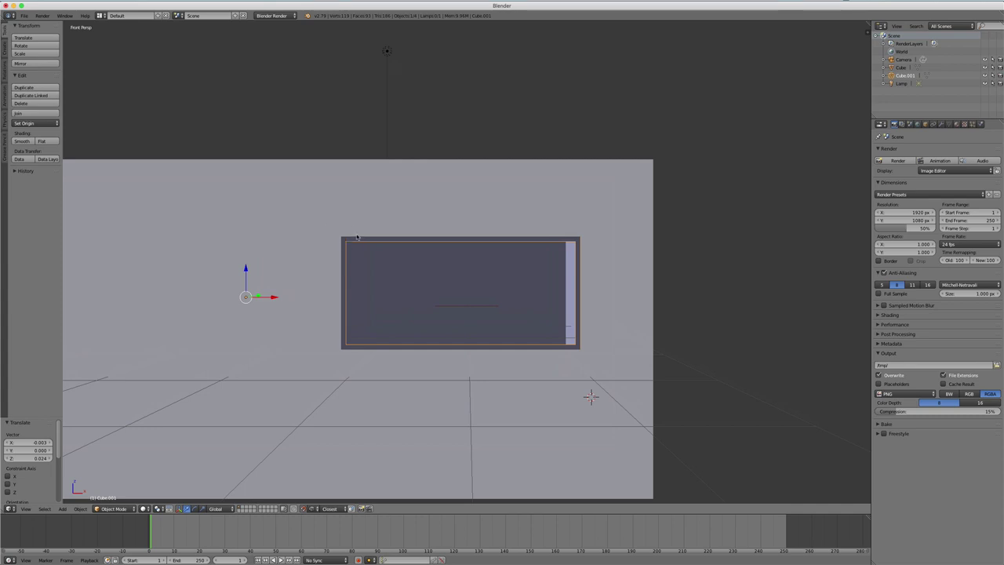
Select the walls and window frame together in wireframe and enter Edit Mode on both.
left_click(371, 215)
right_click(462, 186)
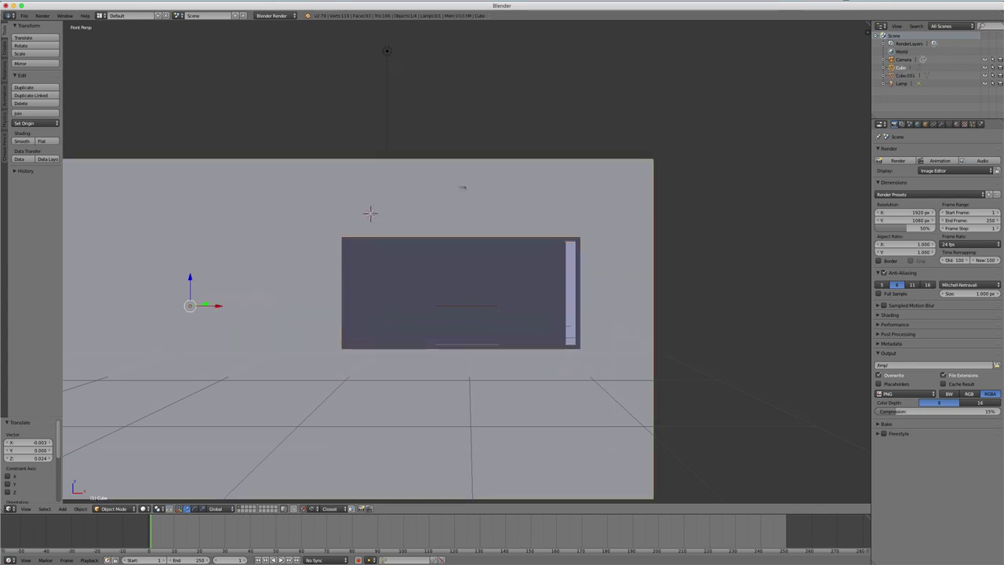
right_click(430, 213, "shift")
key("z")
middle_click_drag(438, 217, 450, 213)
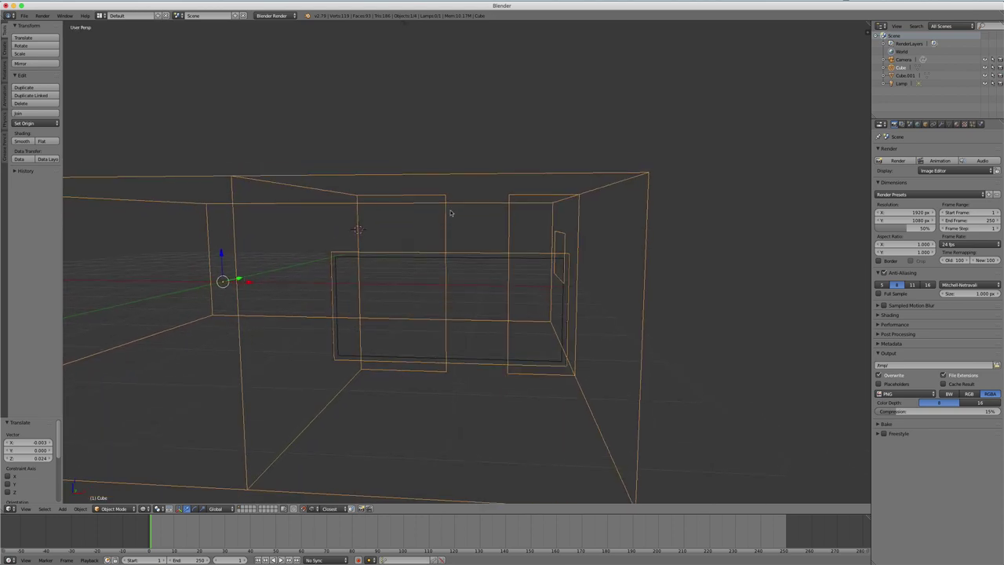
right_click(376, 260, "shift")
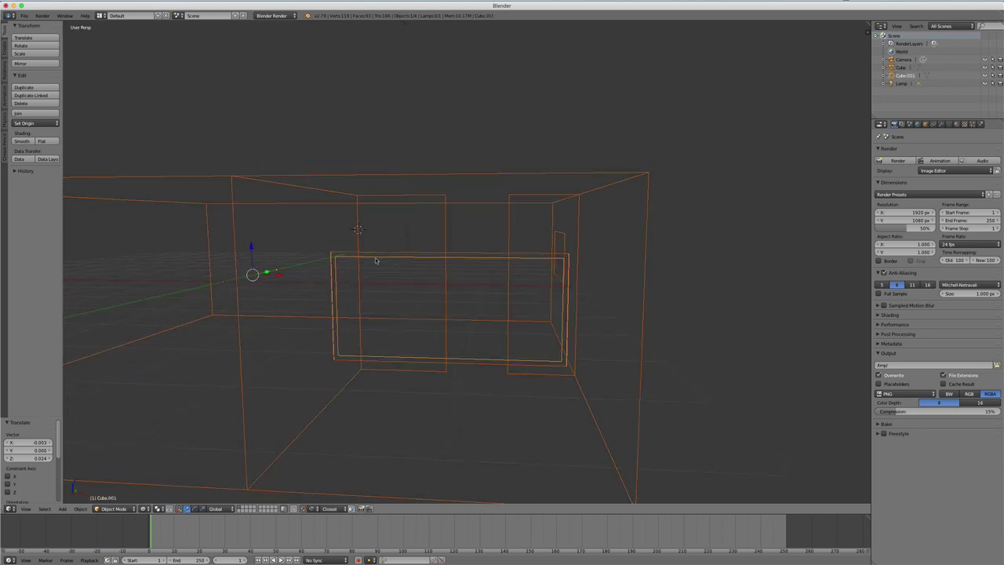
key("Tab")
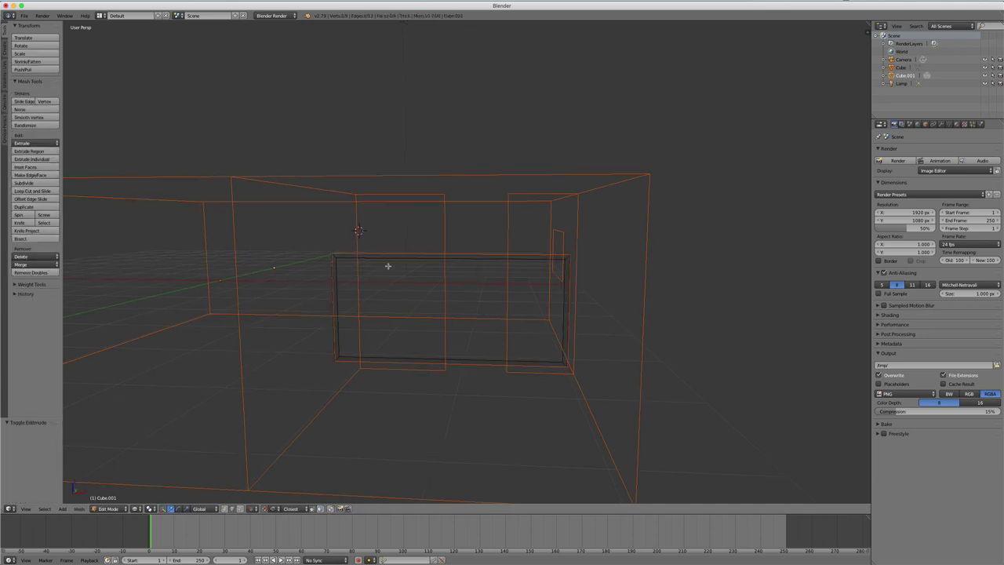
mouse_move(388, 264)
middle_mouse_down()
mouse_move(417, 277)
mouse_move(423, 297)
middle_mouse_up()
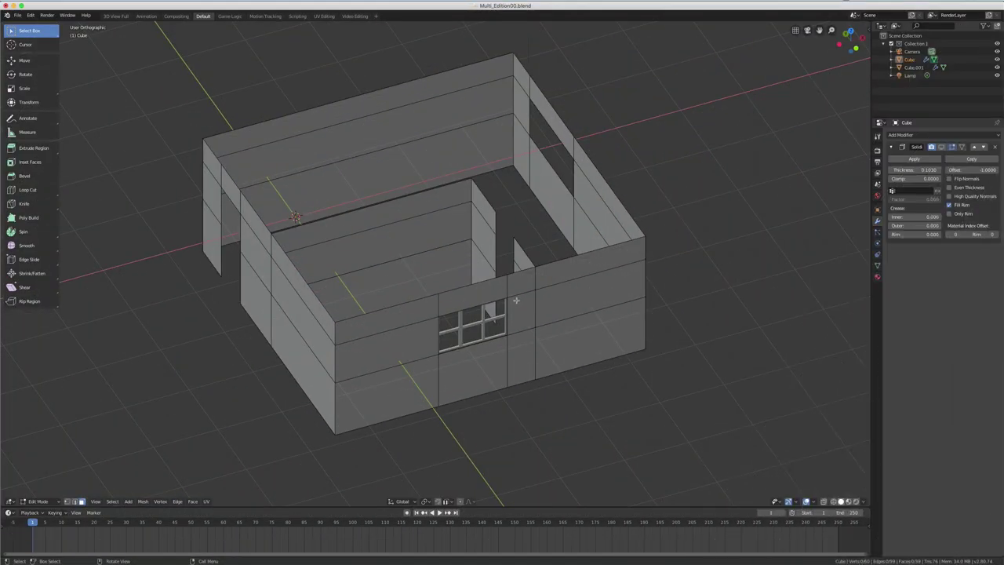
From the front view, edit the walls and window frame together with Wireframe shading.
mouse_move(500, 328)
middle_mouse_down()
mouse_move(517, 306)
mouse_move(481, 316)
middle_mouse_up()
key("KP_1")
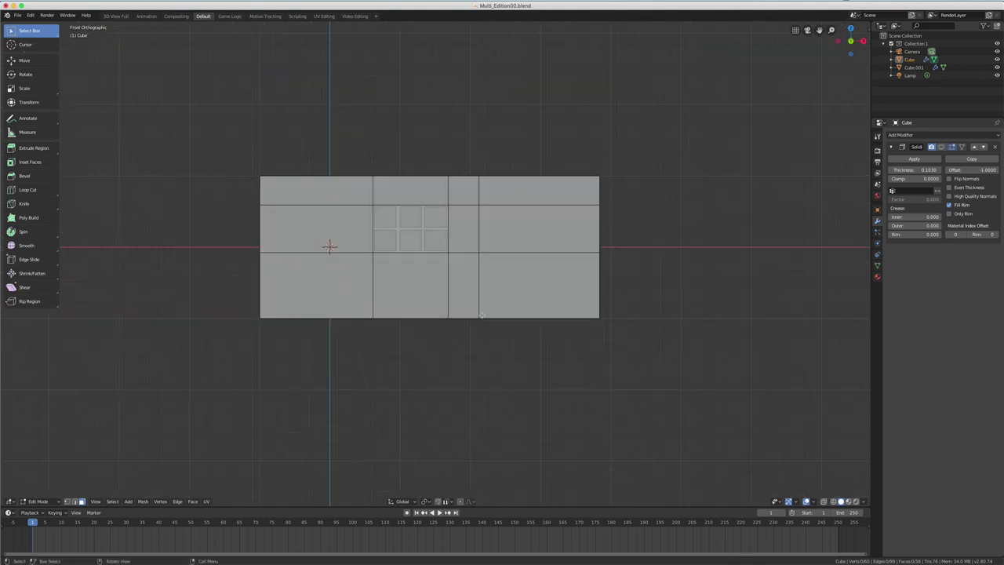
key("Tab")
scroll(409, 214, "up", 1)
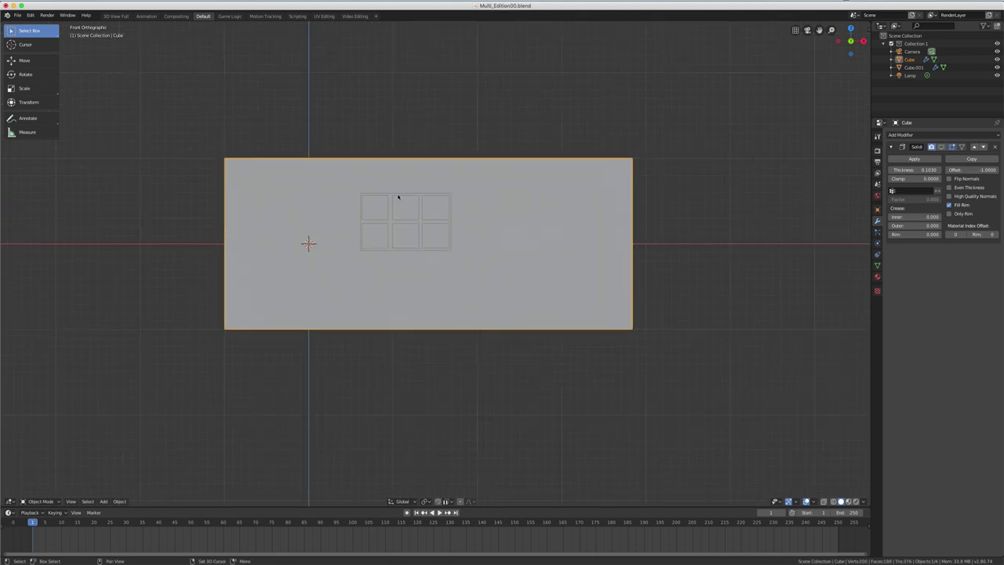
left_click(395, 197, "shift")
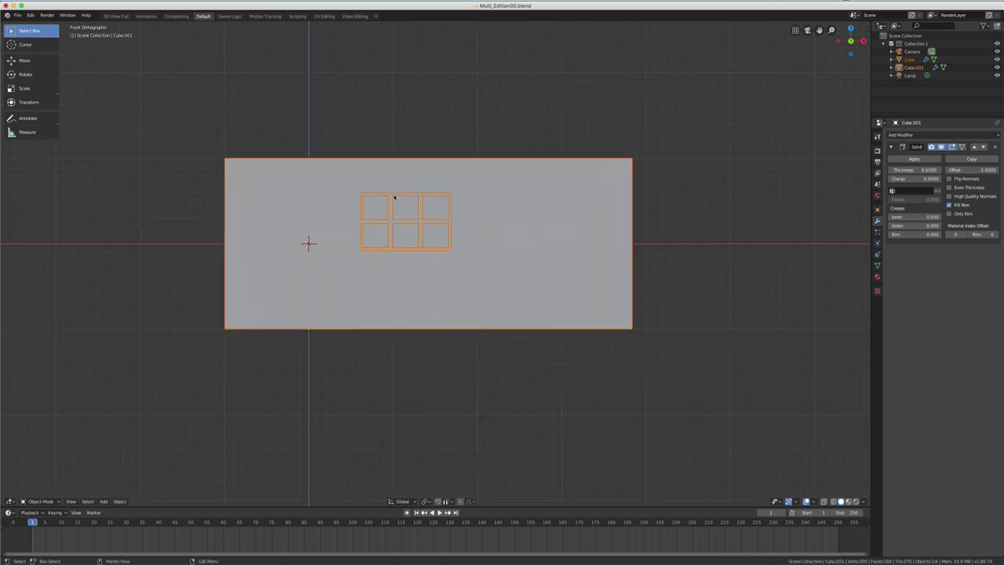
key("Tab")
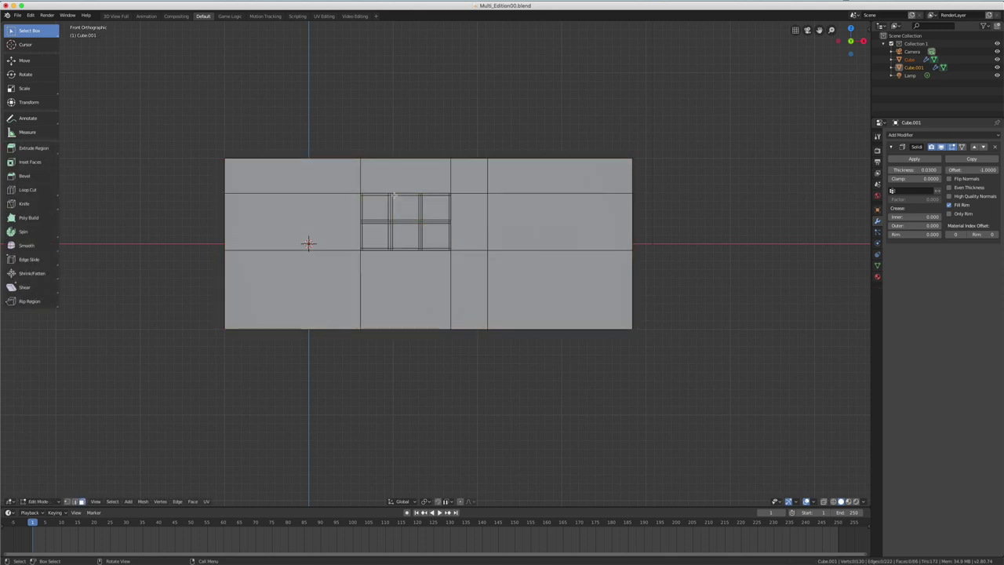
key("z")
left_click(341, 196)
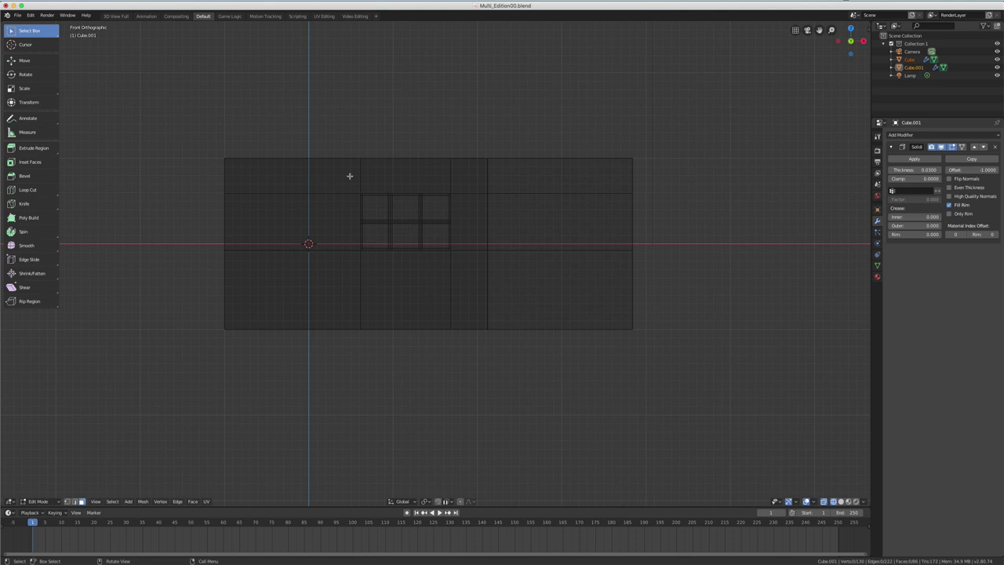
Box-select the window frame's top edge and raise it along Z.
key("b")
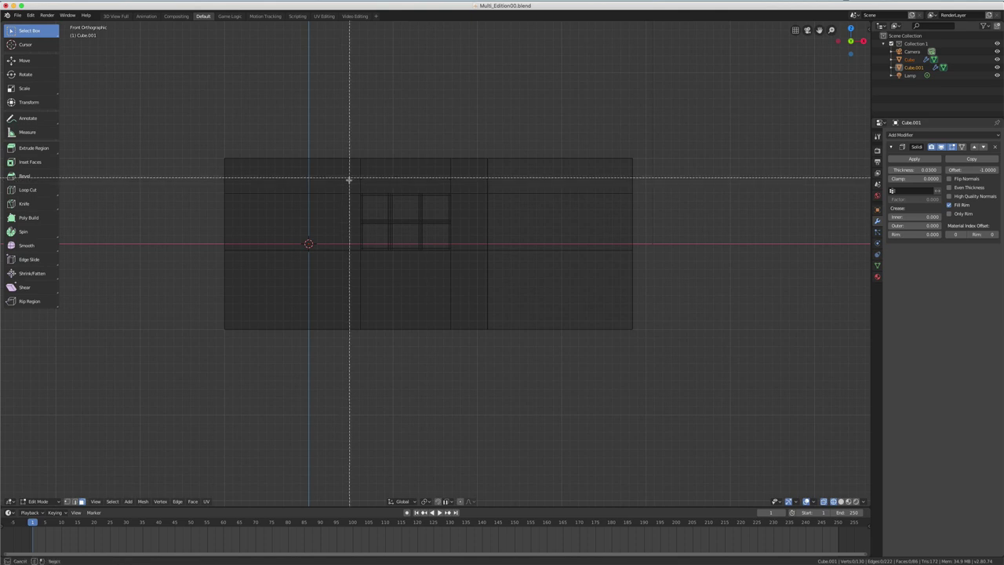
left_click_drag(350, 179, 461, 203)
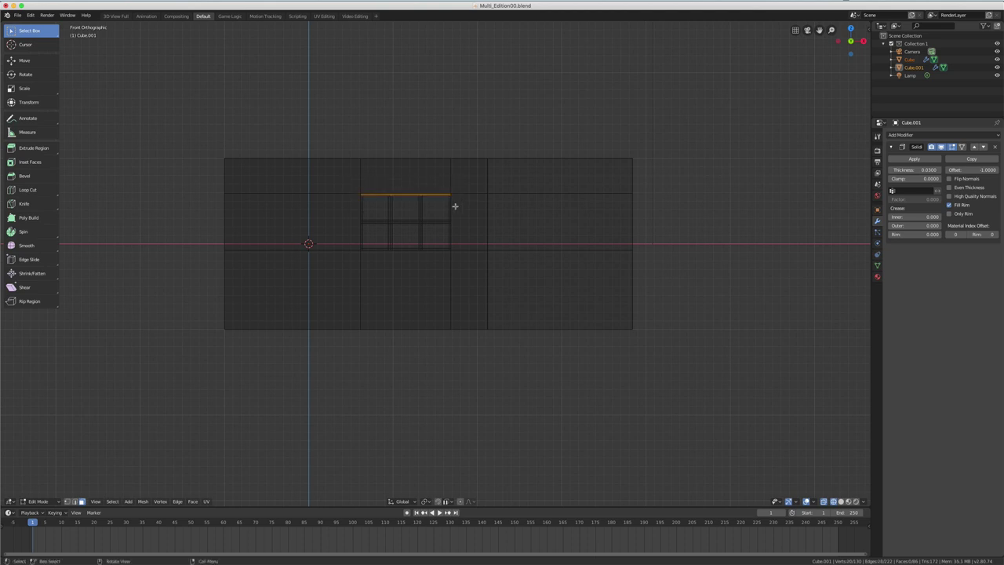
key("g")
key("z")
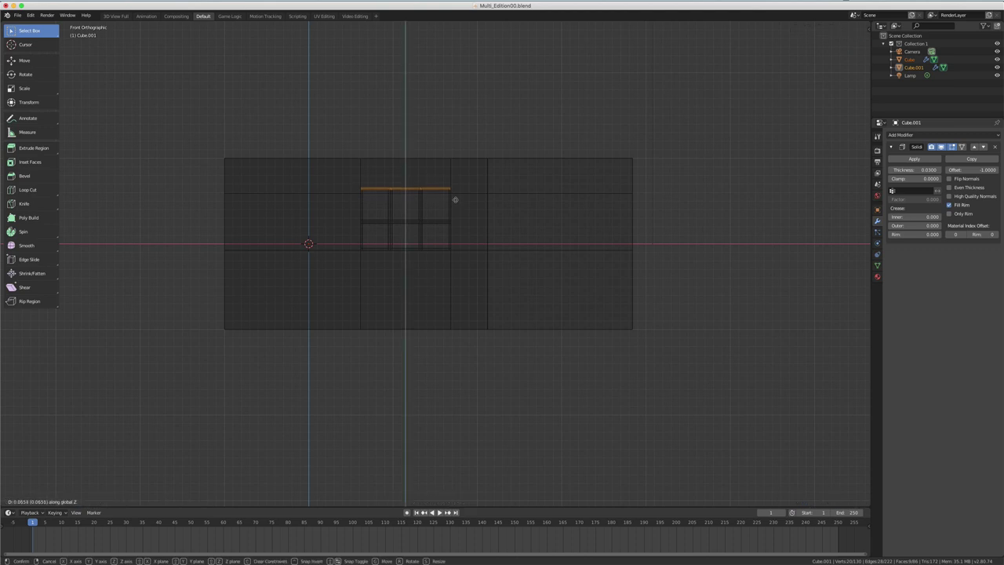
left_click(455, 198)
mouse_move(444, 204)
middle_mouse_down()
mouse_move(473, 225)
mouse_move(450, 218)
middle_mouse_up()
key("KP_1")
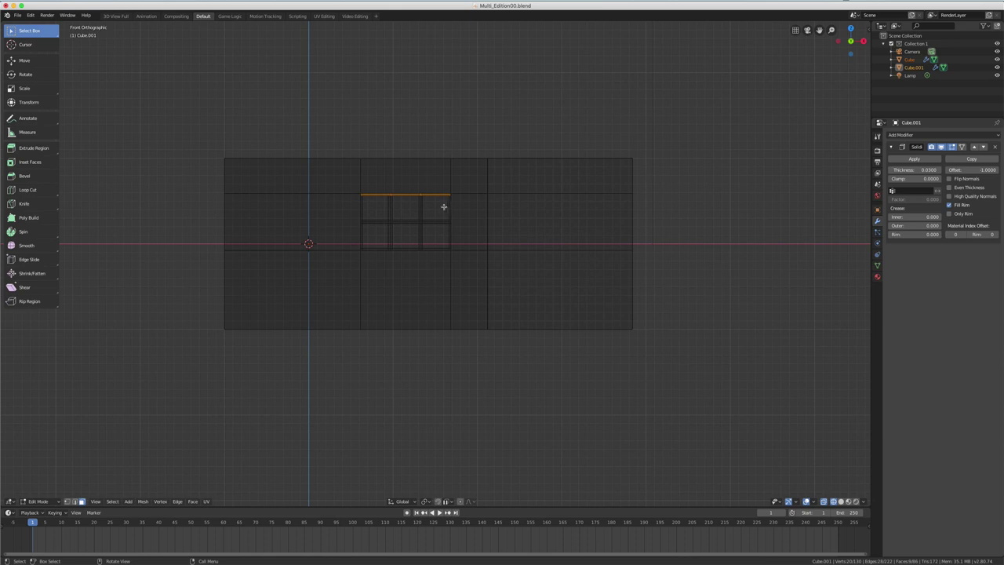
In vertex mode, reselect the frame's top row of vertices and raise it further along Z.
key("1")
key("alt+a")
key("b")
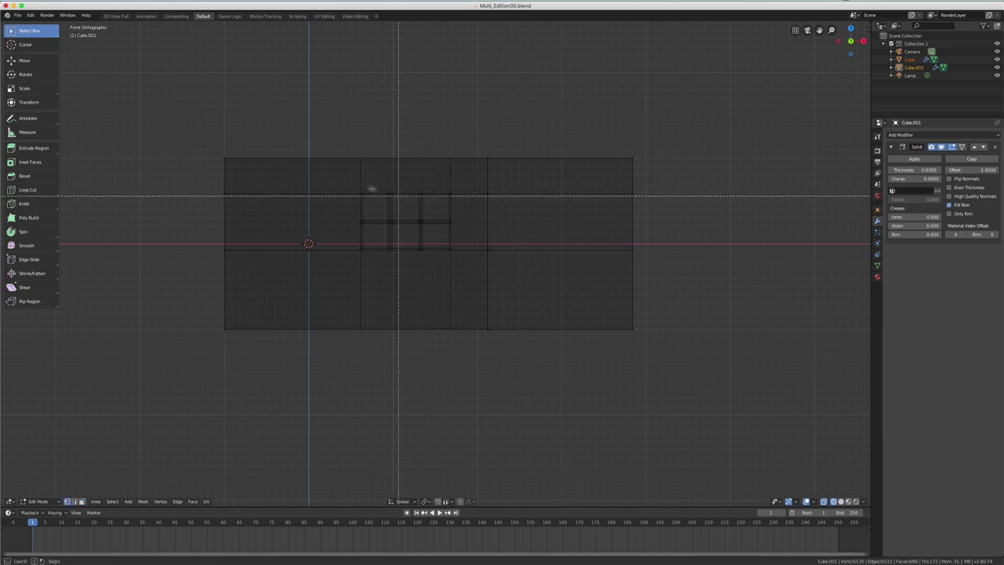
left_click_drag(342, 175, 468, 206)
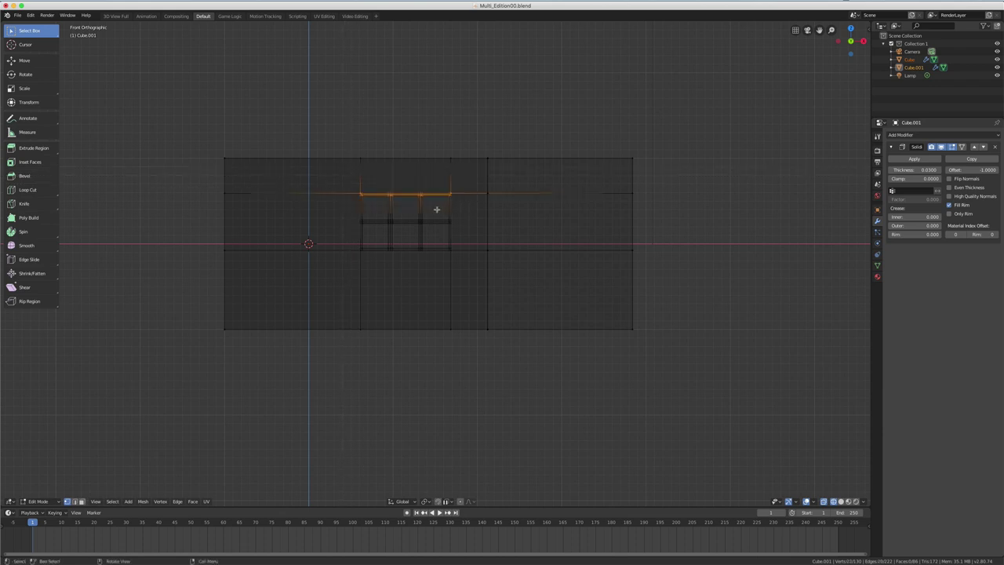
key("g")
key("z")
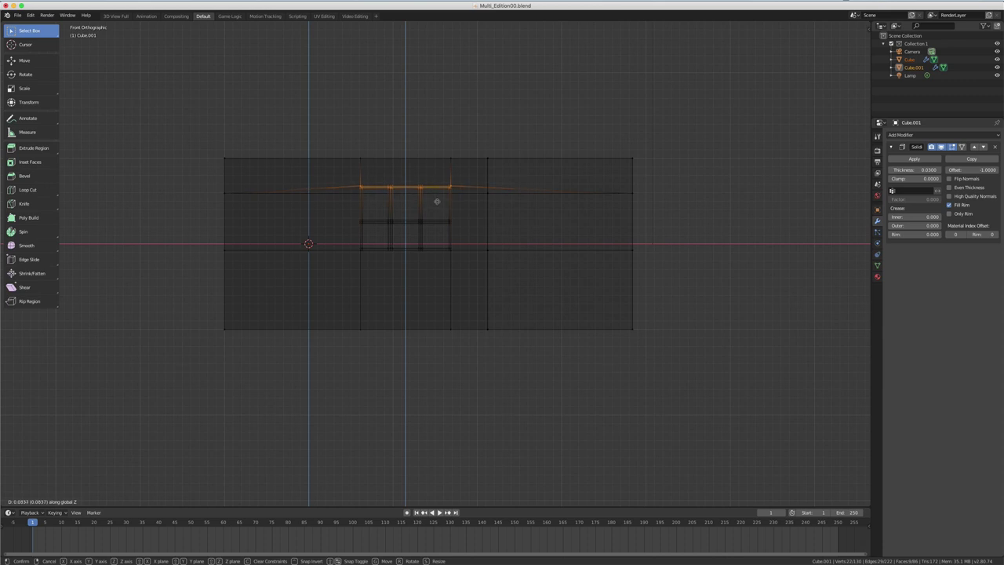
left_click(437, 199)
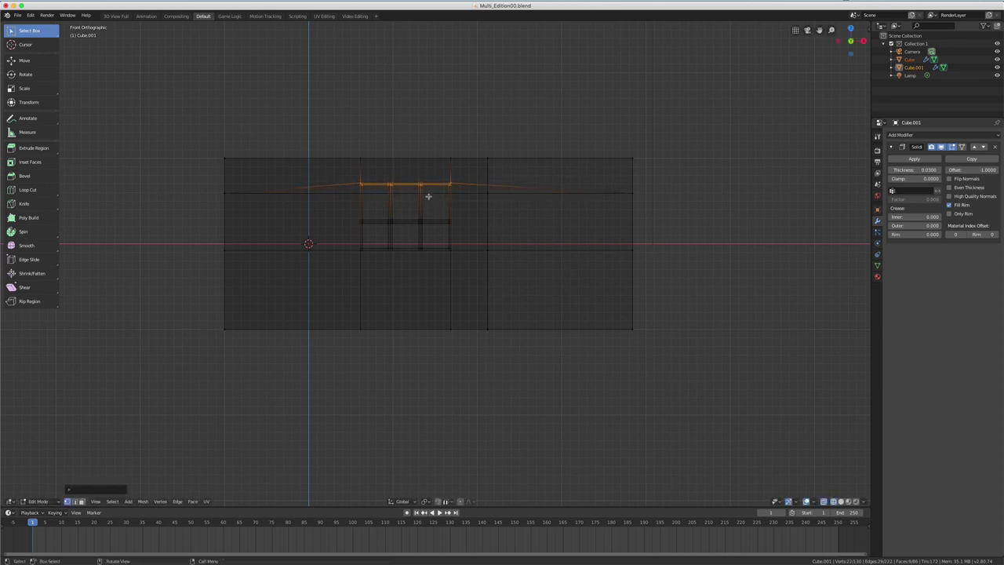
mouse_move(429, 196)
middle_mouse_down()
mouse_move(498, 217)
mouse_move(428, 212)
mouse_move(443, 221)
mouse_move(448, 210)
mouse_move(429, 228)
middle_mouse_up()
Start a new General scene without saving and view the default cube from the front.
key("Tab")
scroll(429, 212, "down", 3)
scroll(430, 215, "down", 4)
scroll(449, 209, "down", 2)
key("Tab")
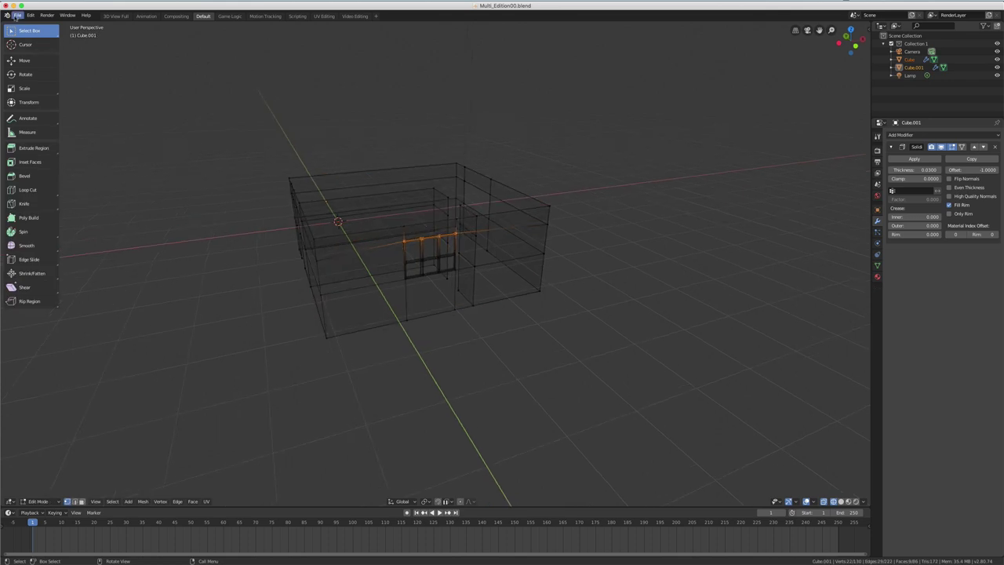
left_click(17, 16)
mouse_move(31, 26)
left_click(106, 26)
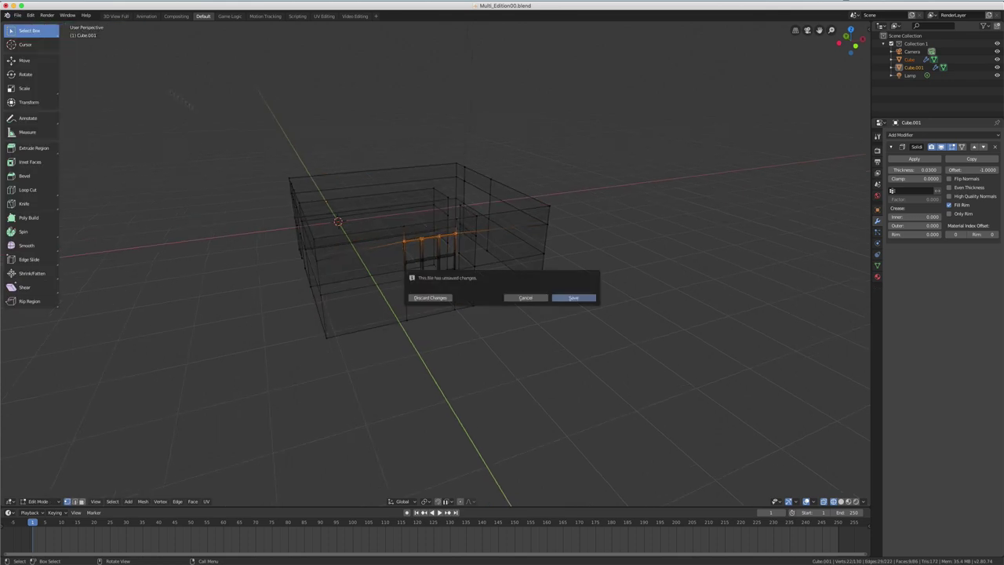
left_click(428, 298)
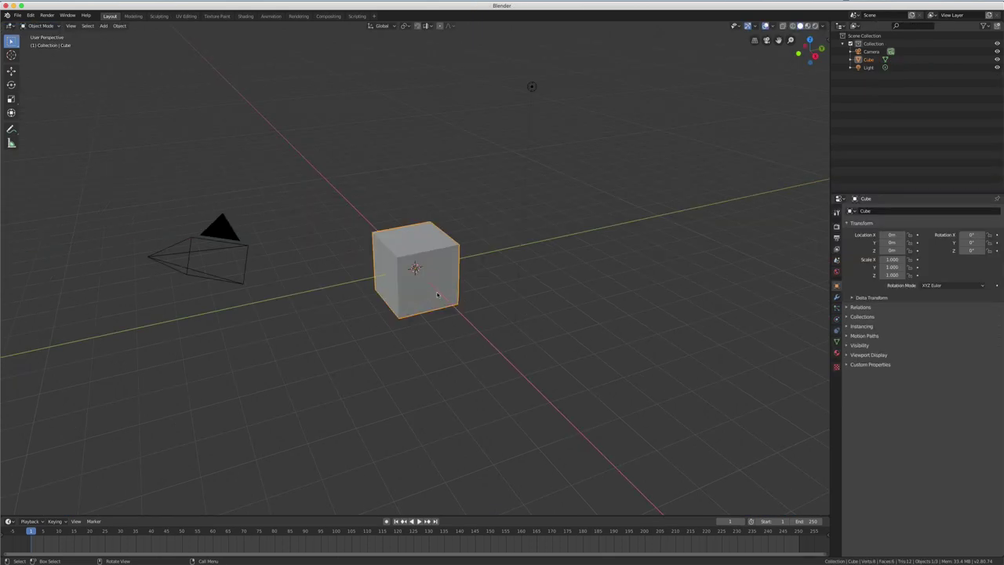
middle_click_drag(437, 295, 413, 274)
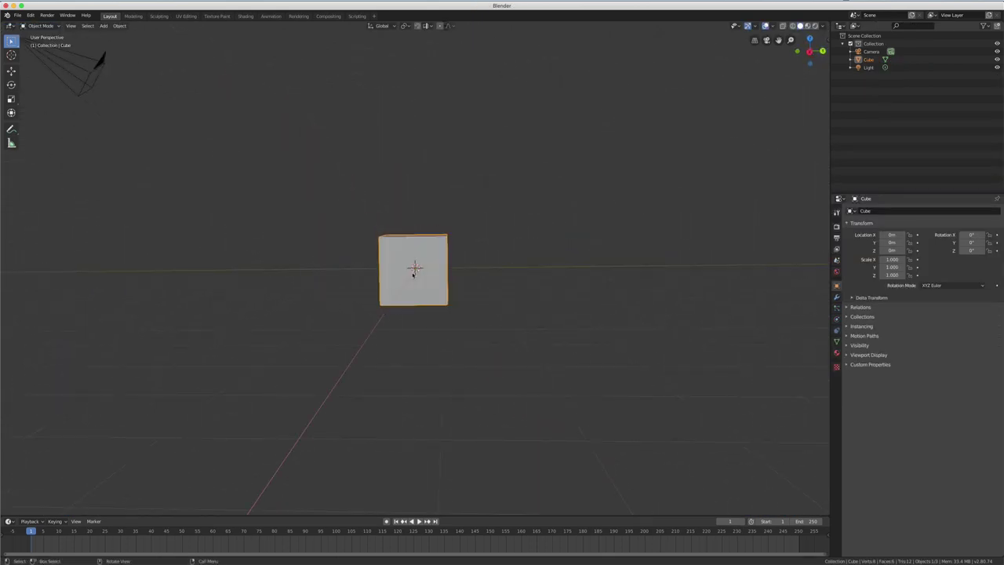
key("KP_1")
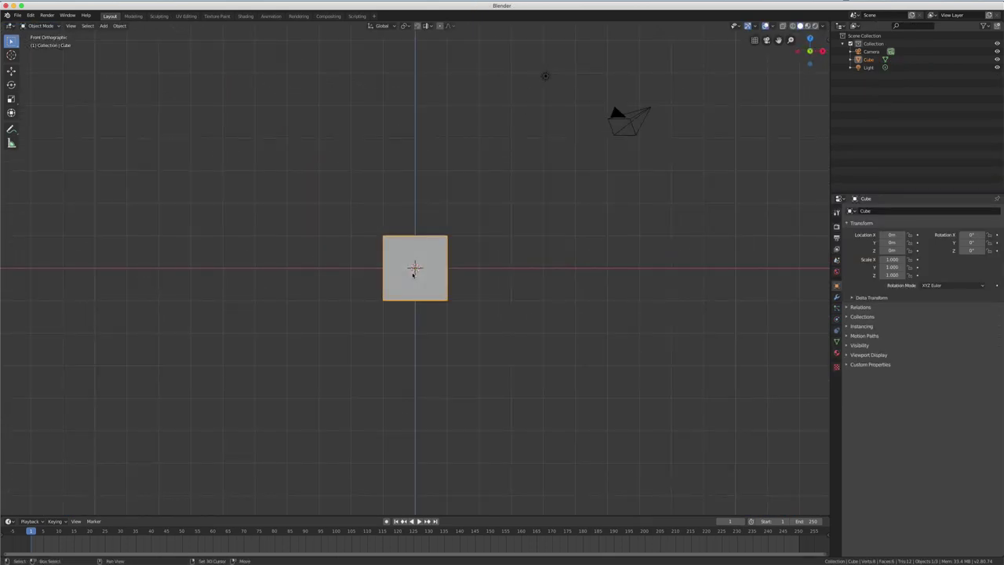
Duplicate the cube up and to the right, select both cubes, and enter Edit Mode.
key("shift+d")
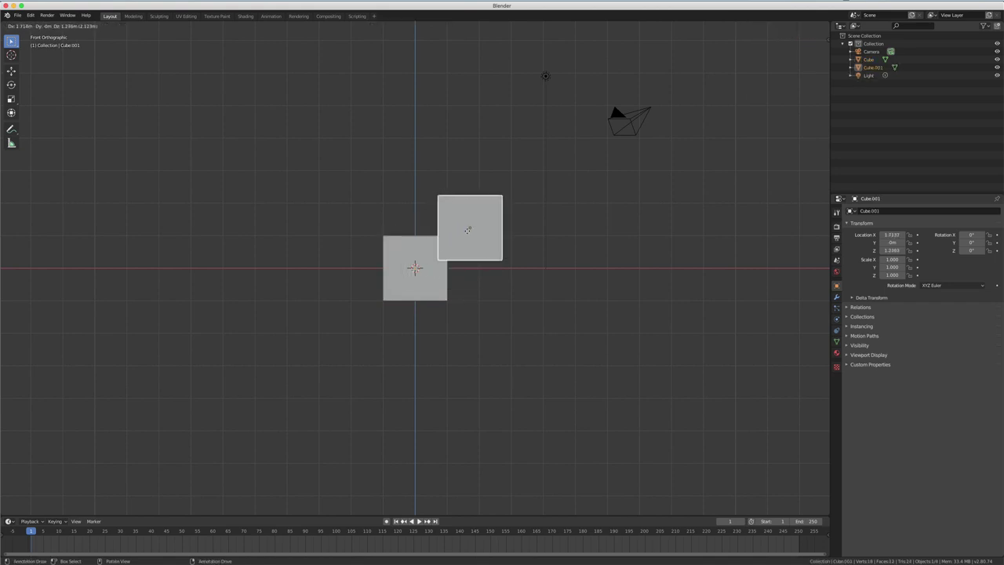
left_click(461, 232)
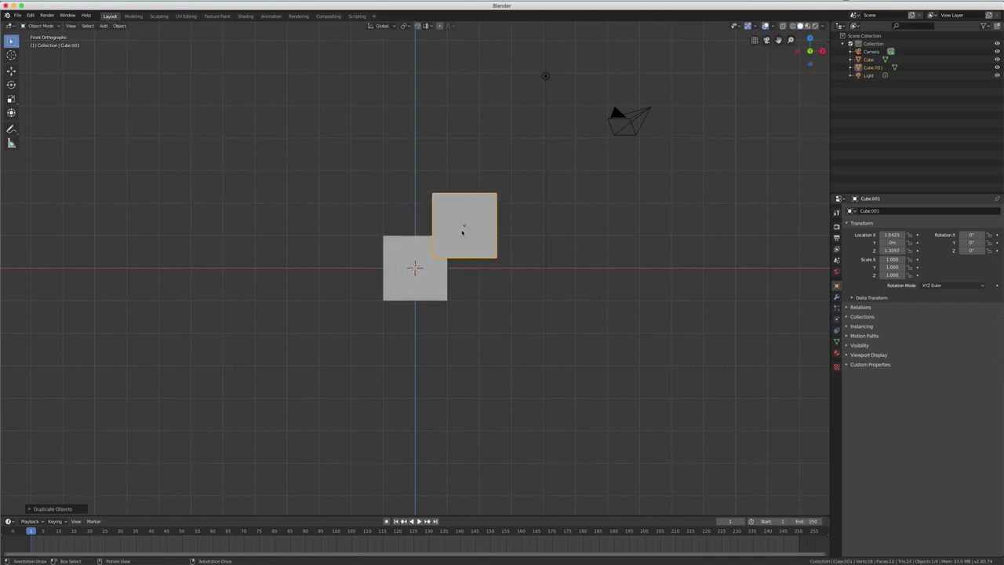
left_click(422, 257, "shift")
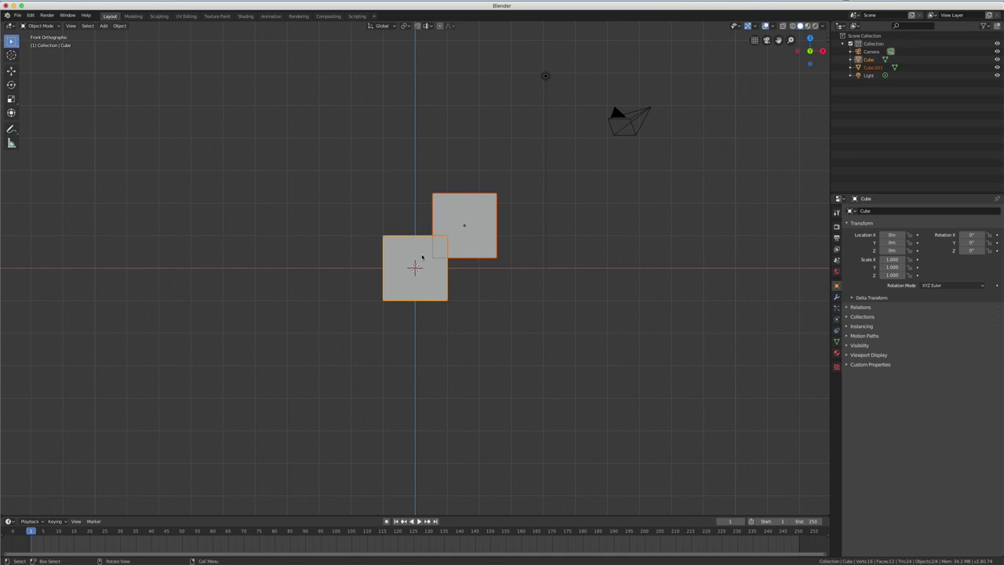
key("Tab")
scroll(449, 249, "up", 4)
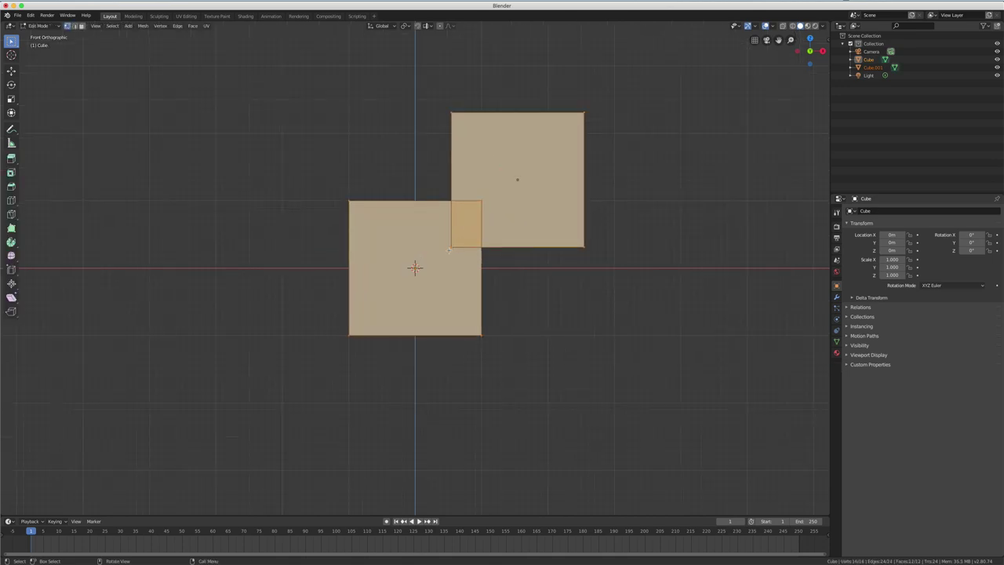
Box-select the square where the two cubes overlap, then cancel the rotate/move transform.
key("alt+a")
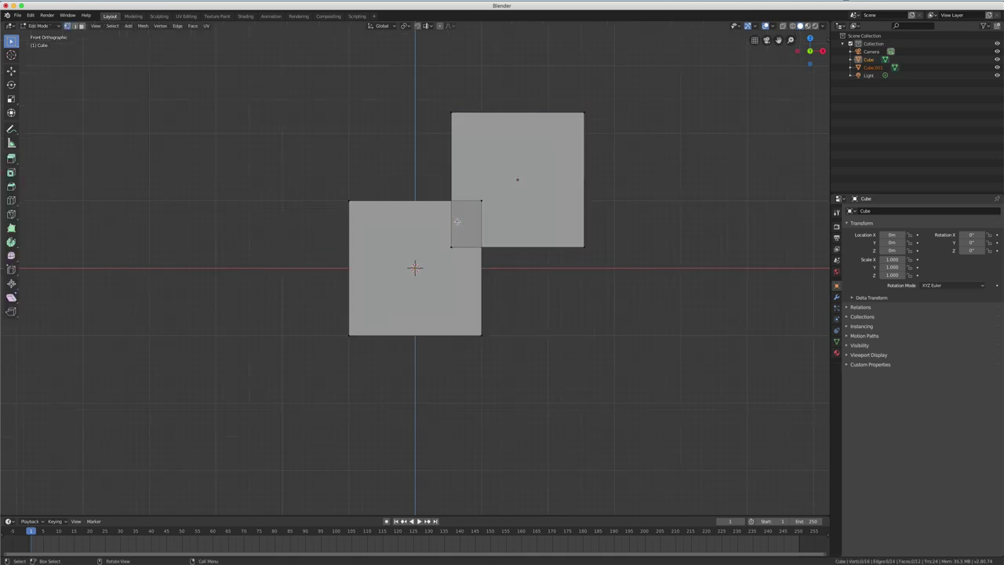
key("a")
key("b")
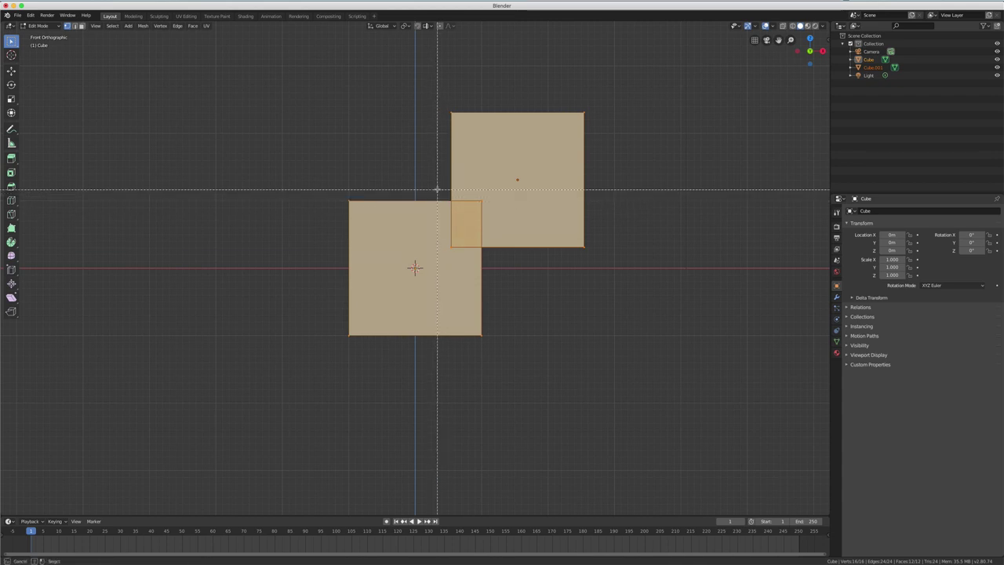
key("Escape")
key("alt+a")
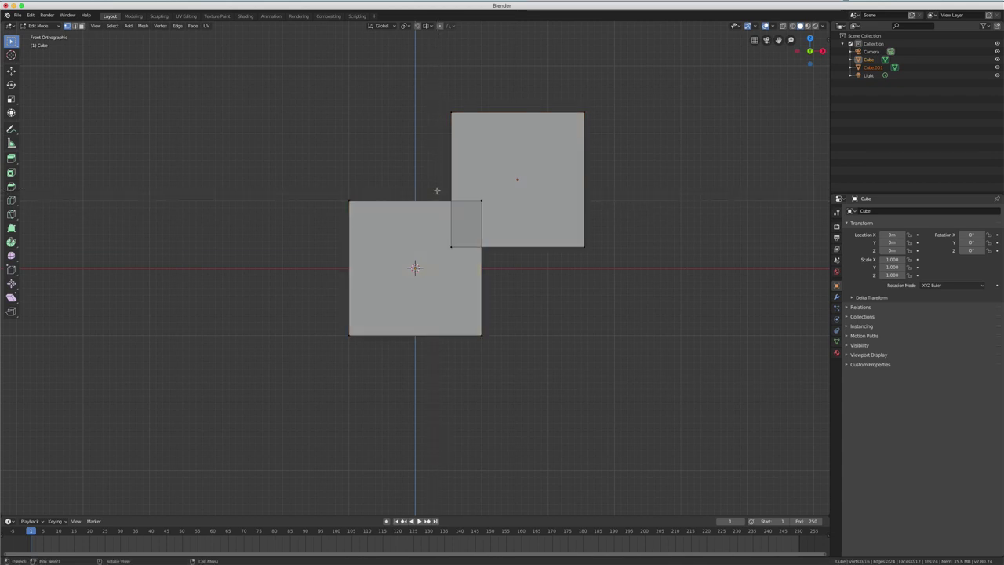
key("b")
left_click_drag(435, 185, 502, 254)
key("r")
key("g")
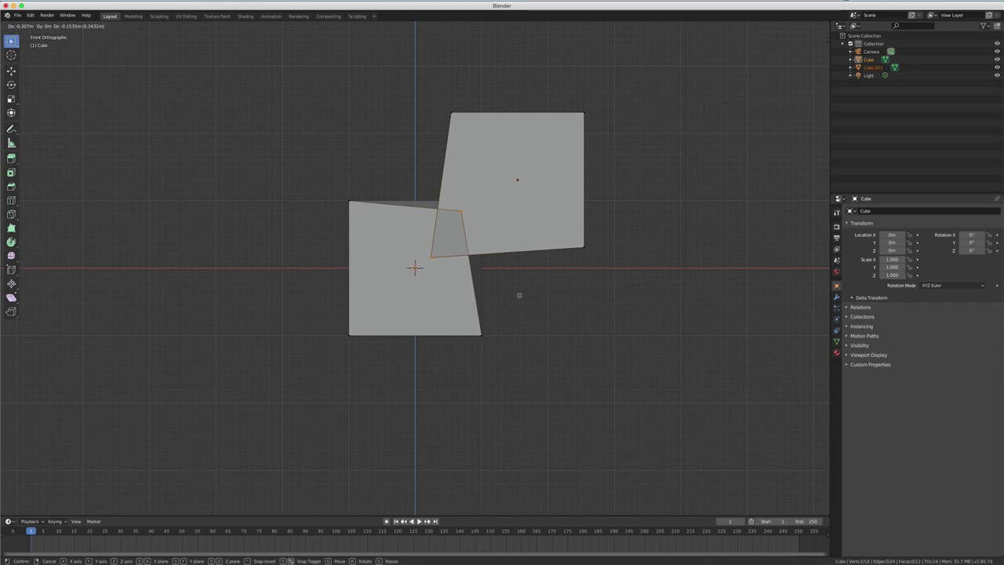
key("Escape")
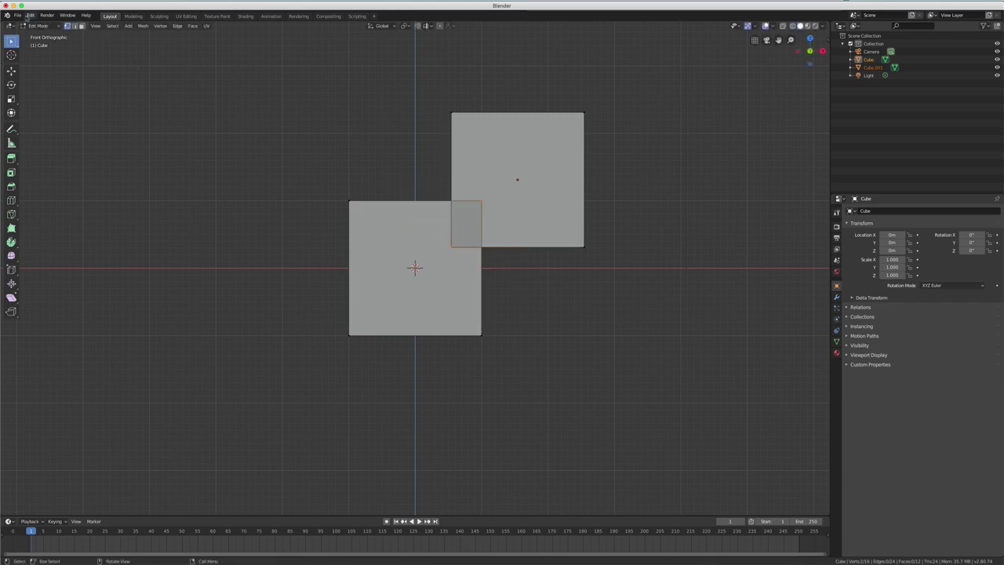
left_click(17, 16)
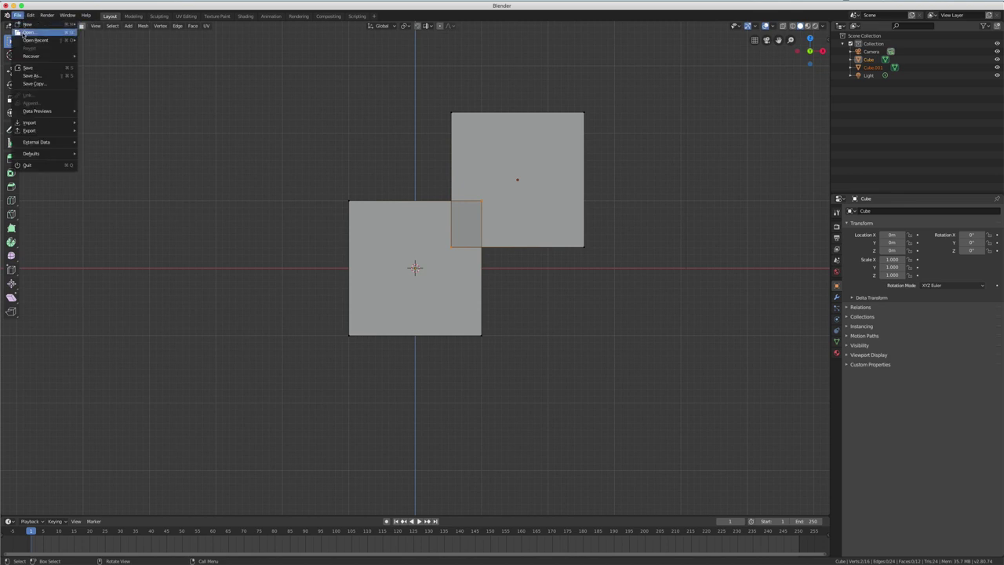
mouse_move(36, 40)
left_click(106, 39)
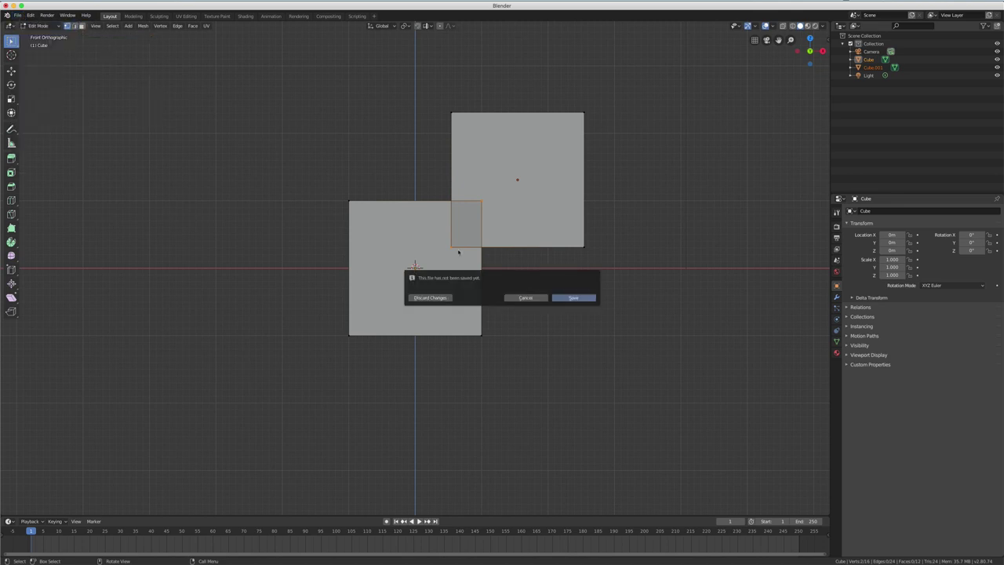
left_click(444, 297)
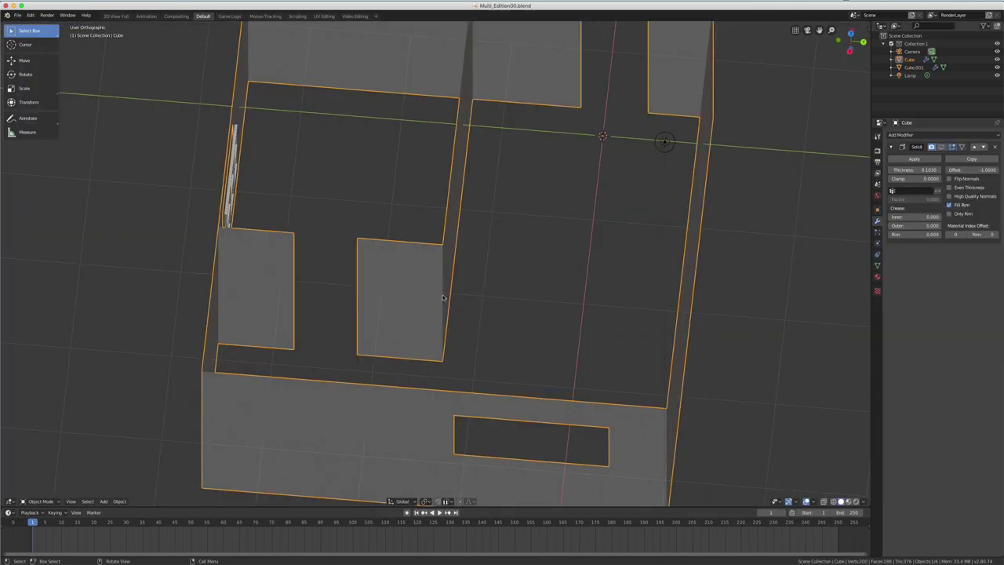
mouse_move(432, 285)
middle_mouse_down()
mouse_move(493, 260)
mouse_move(427, 287)
middle_mouse_up()
scroll(449, 276, "down", 4)
scroll(494, 287, "up", 2)
scroll(427, 287, "up", 1)
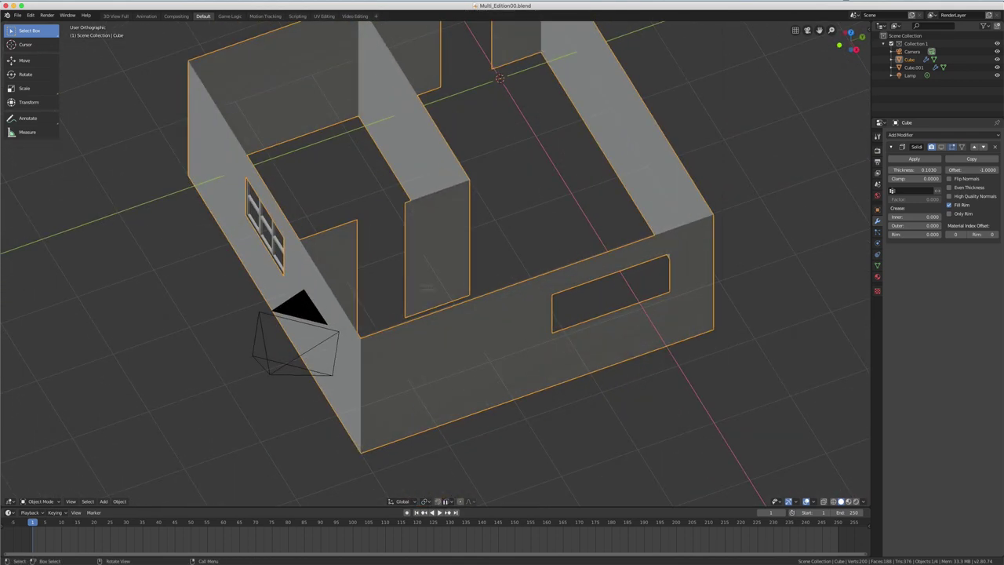
key("alt+a")
left_click(304, 271)
scroll(354, 302, "down", 2)
middle_click_drag(354, 302, 349, 304)
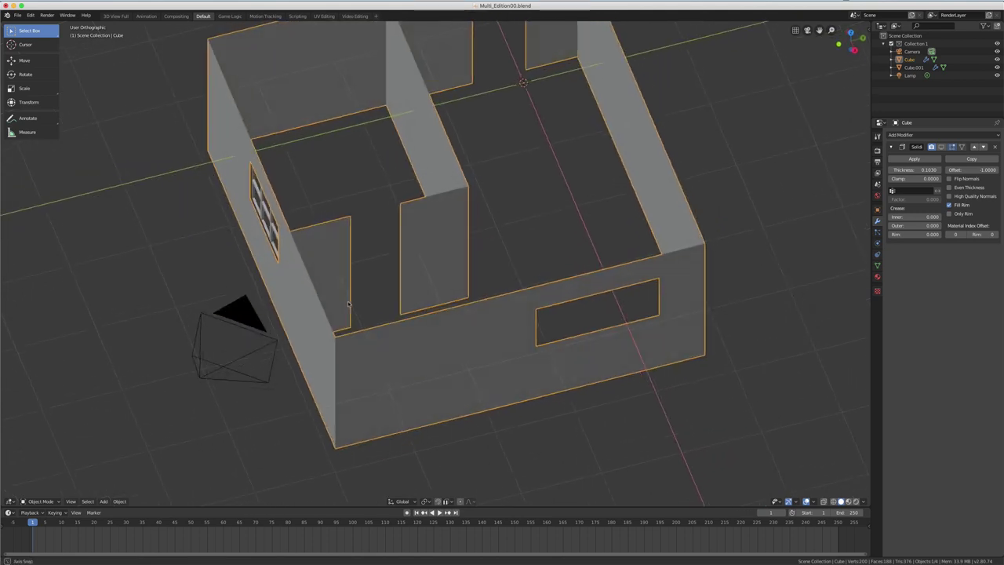
scroll(349, 304, "up", 3)
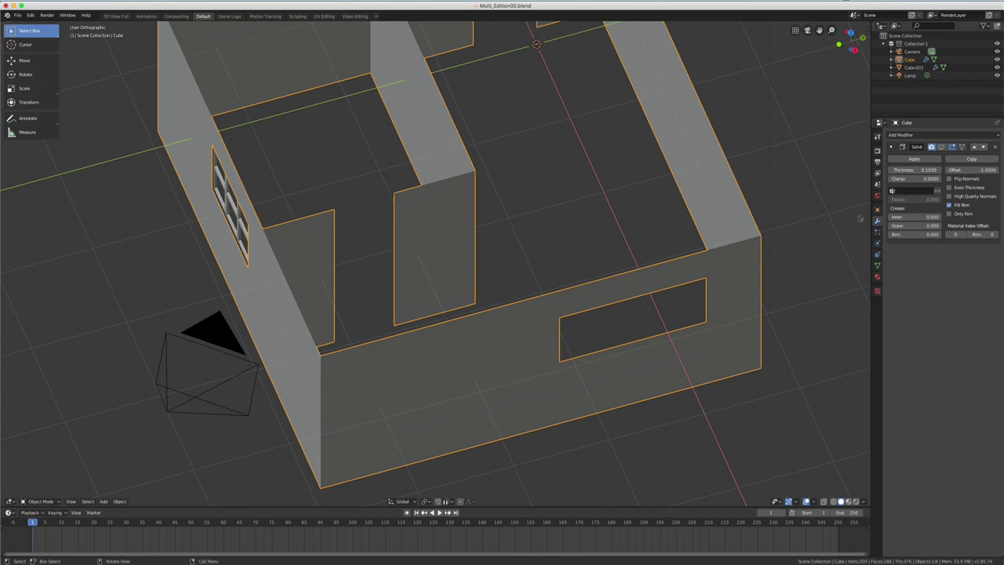
middle_click_drag(493, 268, 498, 281)
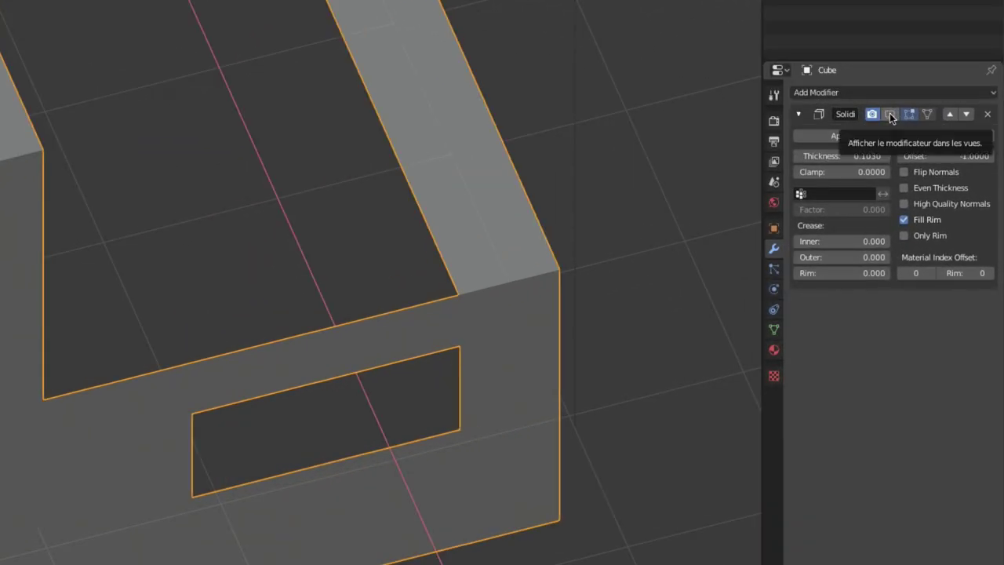
Enable the walls' Solidify modifier display in the viewport and zoom toward the window wall.
left_click(890, 115)
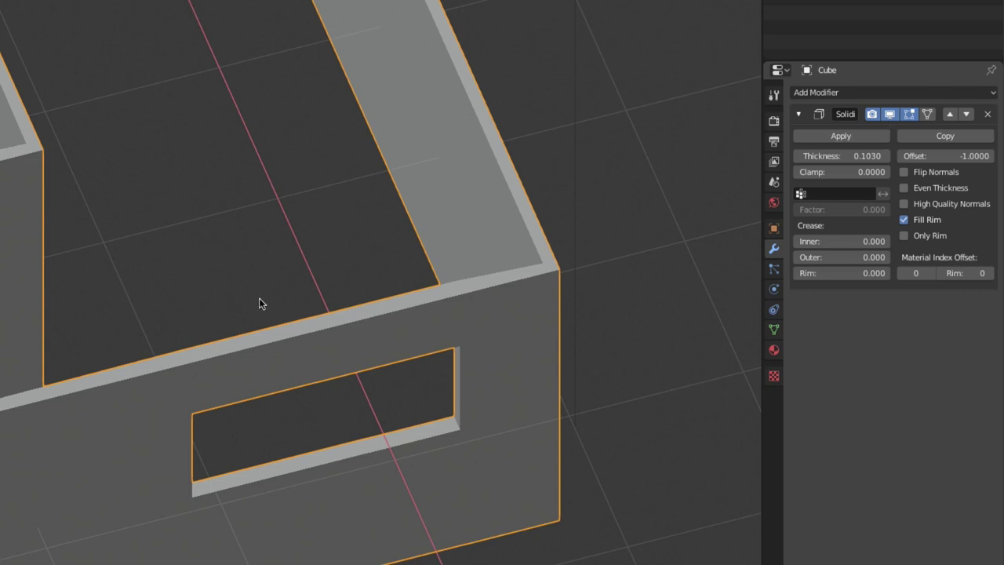
middle_click_drag(259, 297, 265, 292)
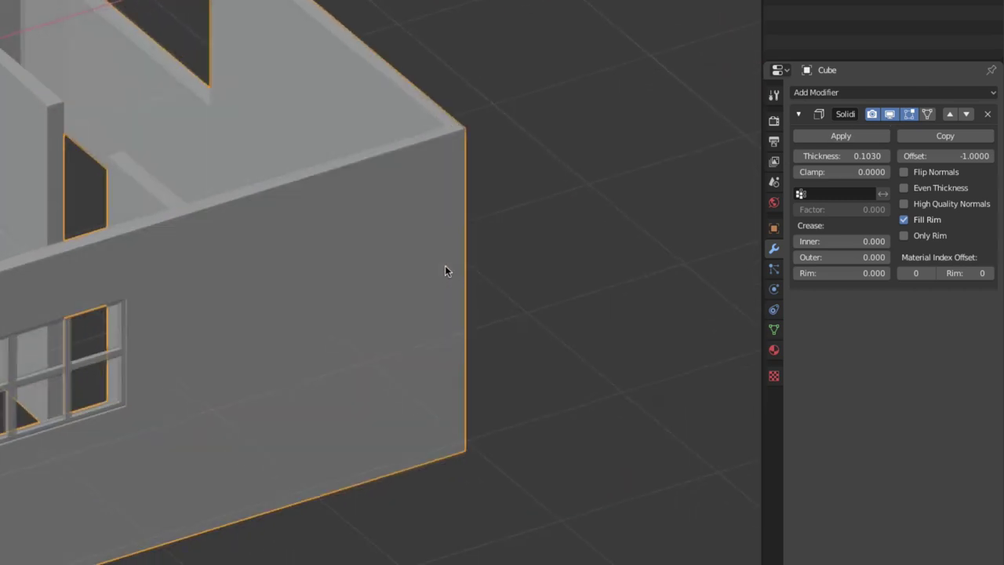
scroll(75, 441, "up", 2)
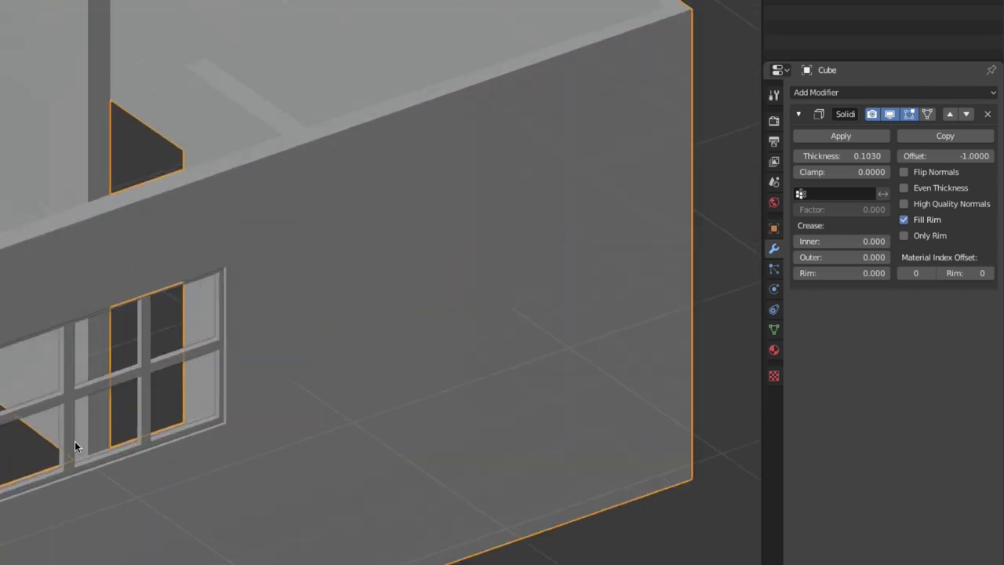
scroll(75, 441, "up", 2)
scroll(76, 455, "up", 2)
scroll(99, 411, "up", 2)
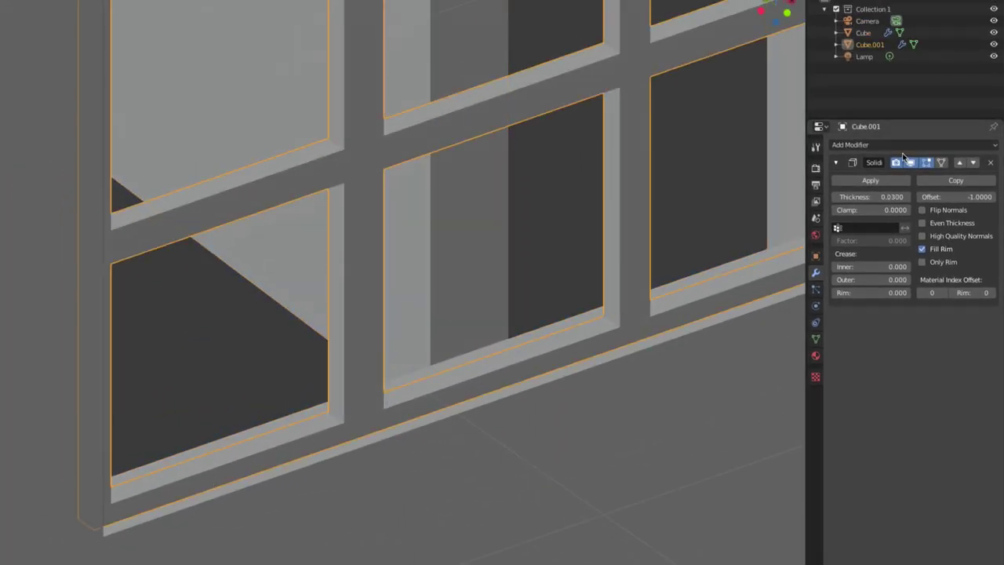
Add a Solidify modifier to window frame Cube.001 and drag its thickness from 0.0300 to 0.0190.
left_click(867, 146)
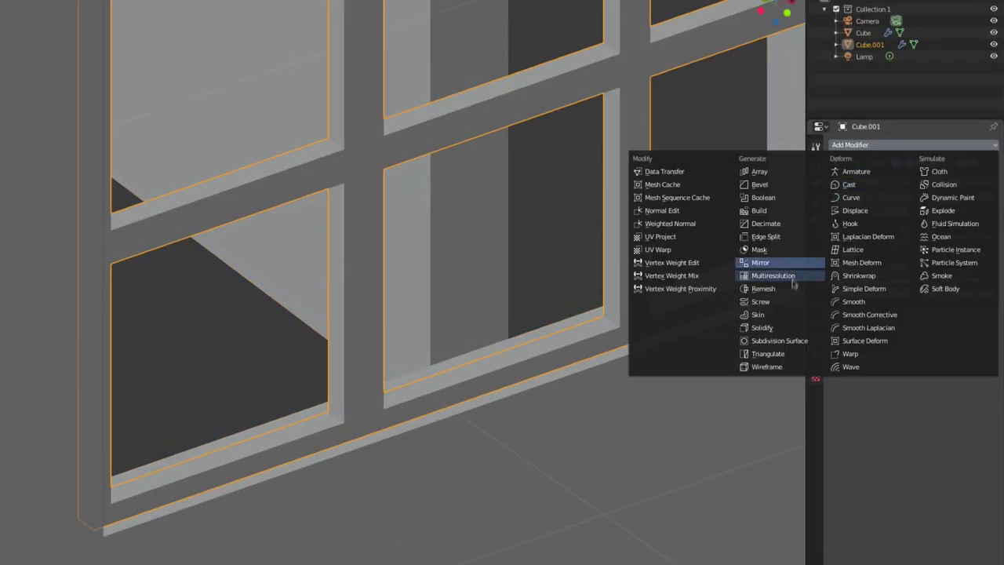
left_click(761, 327)
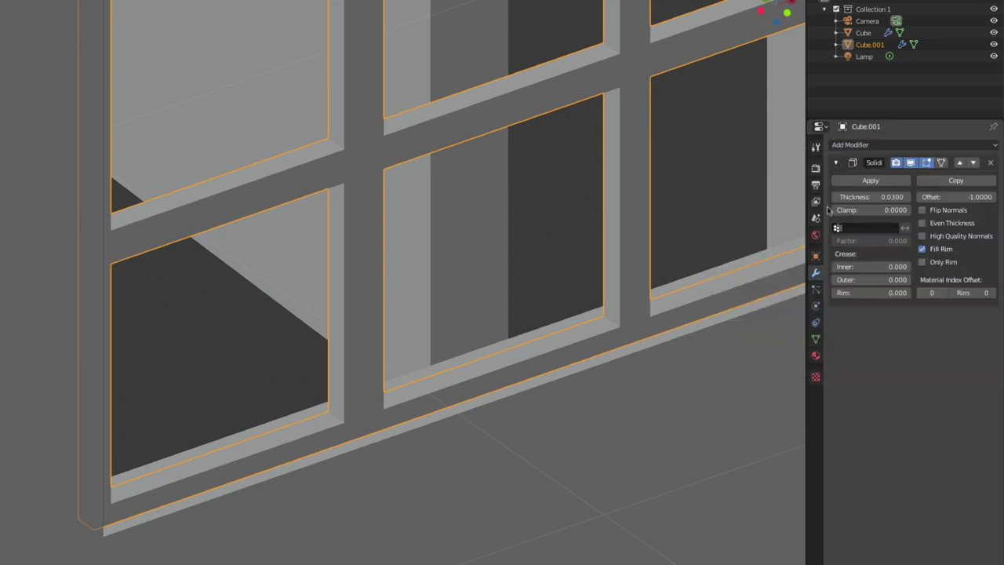
left_click_drag(869, 198, 847, 197)
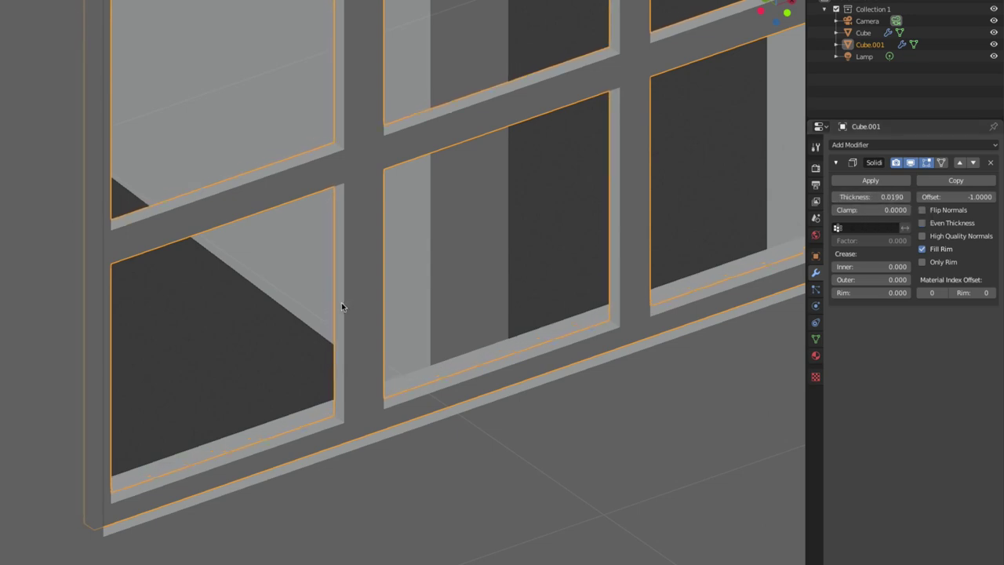
scroll(341, 302, "down", 3)
scroll(348, 287, "down", 2)
scroll(393, 271, "down", 2)
scroll(423, 258, "down", 1)
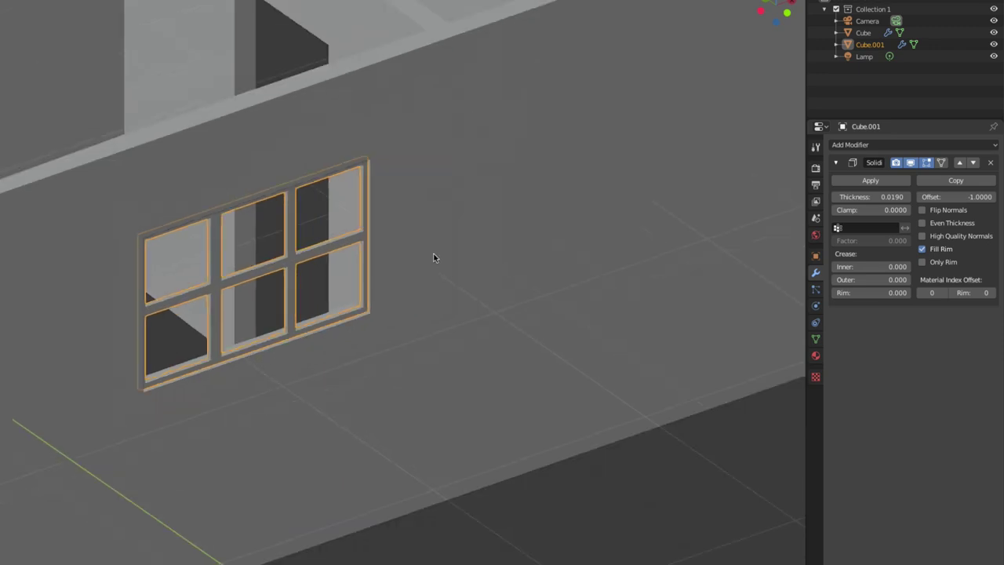
mouse_move(434, 258)
middle_mouse_down()
mouse_move(416, 259)
mouse_move(422, 272)
mouse_move(347, 325)
mouse_move(274, 318)
mouse_move(394, 319)
middle_mouse_up()
scroll(439, 269, "down", 3)
scroll(439, 269, "down", 1)
scroll(337, 322, "up", 3)
scroll(332, 319, "down", 3)
scroll(233, 314, "down", 2)
scroll(278, 329, "down", 2)
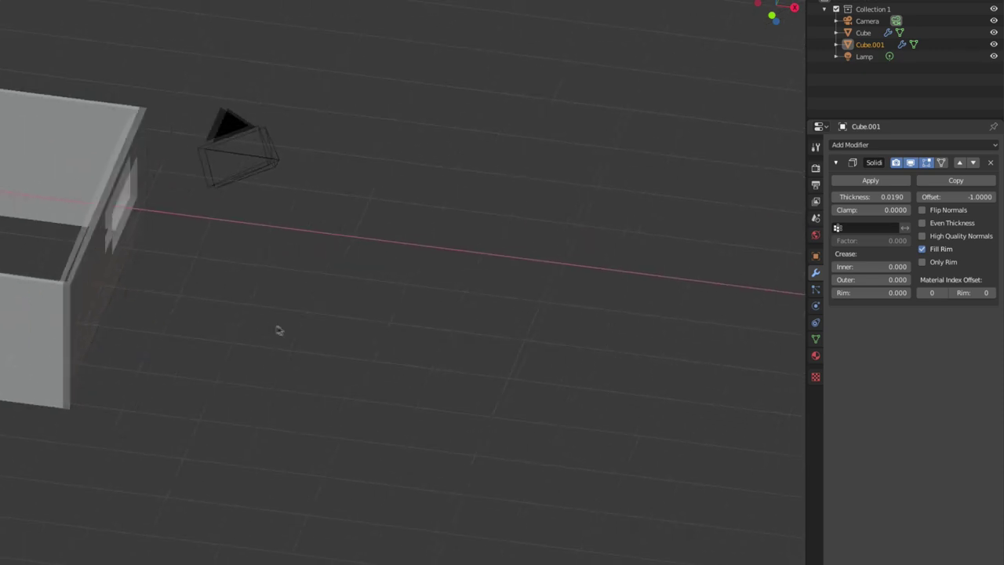
Add a new cube mesh and place it beside the house.
key("shift+a")
mouse_move(245, 321)
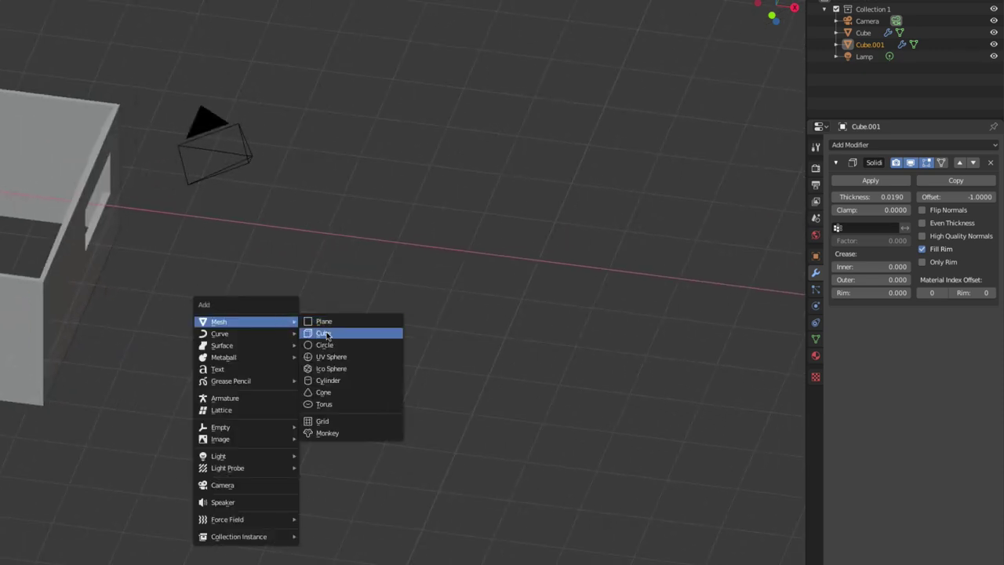
left_click(329, 335)
key("g")
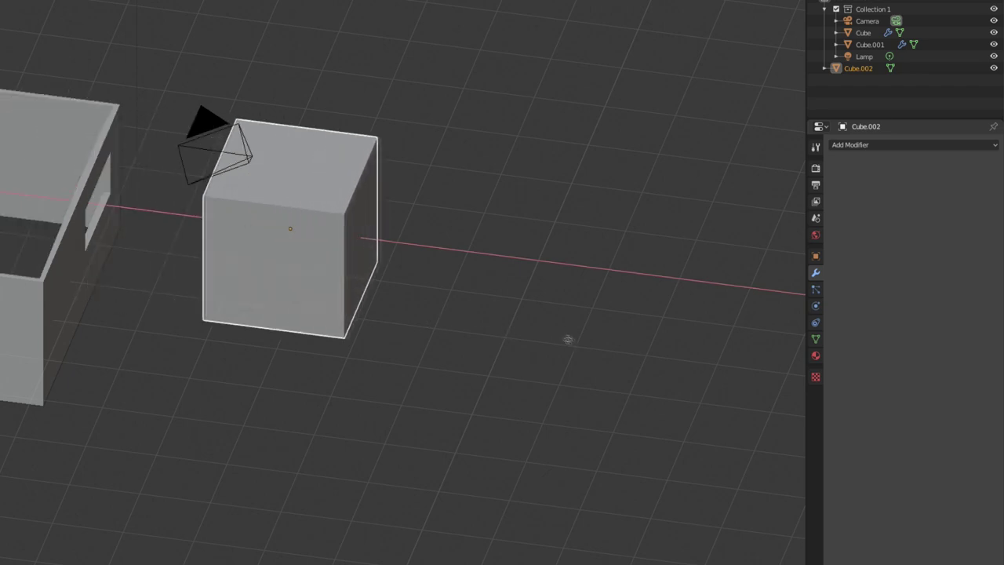
left_click(520, 287)
scroll(479, 254, "up", 1)
In Edit Mode, delete only the cube's top face to leave an open-topped box.
key("Tab")
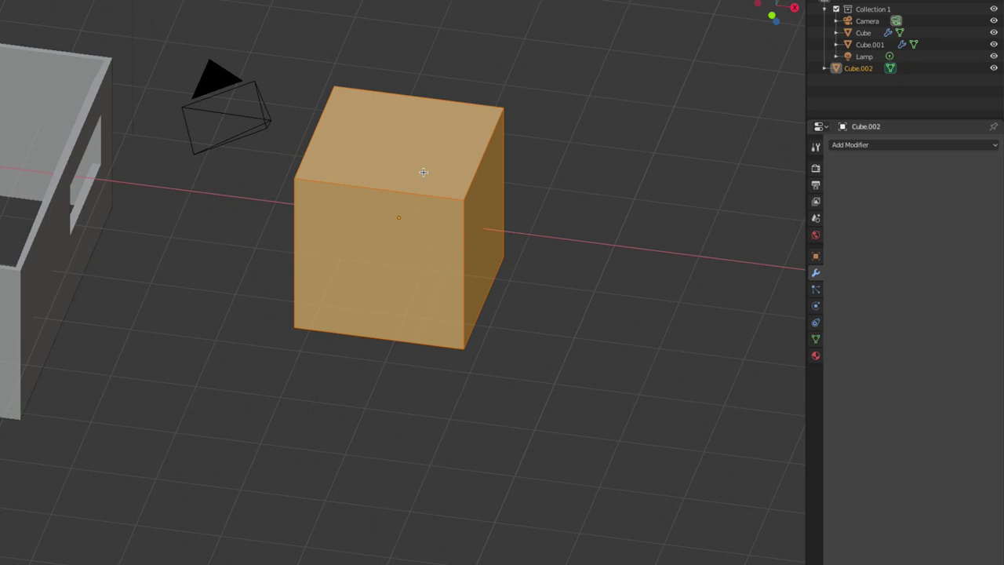
left_click(423, 172)
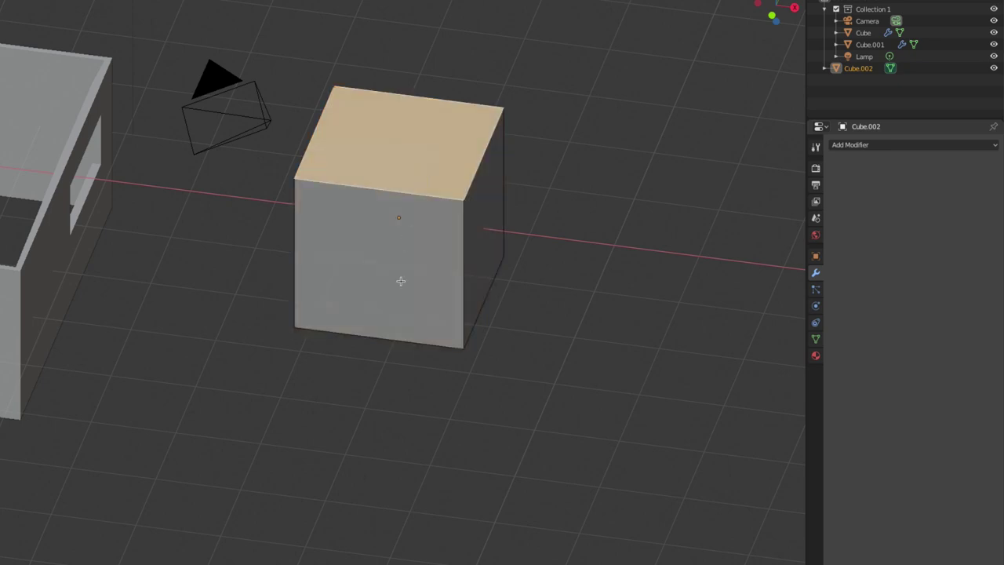
mouse_move(400, 281)
middle_mouse_down()
mouse_move(394, 242)
mouse_move(413, 288)
middle_mouse_up()
key("x")
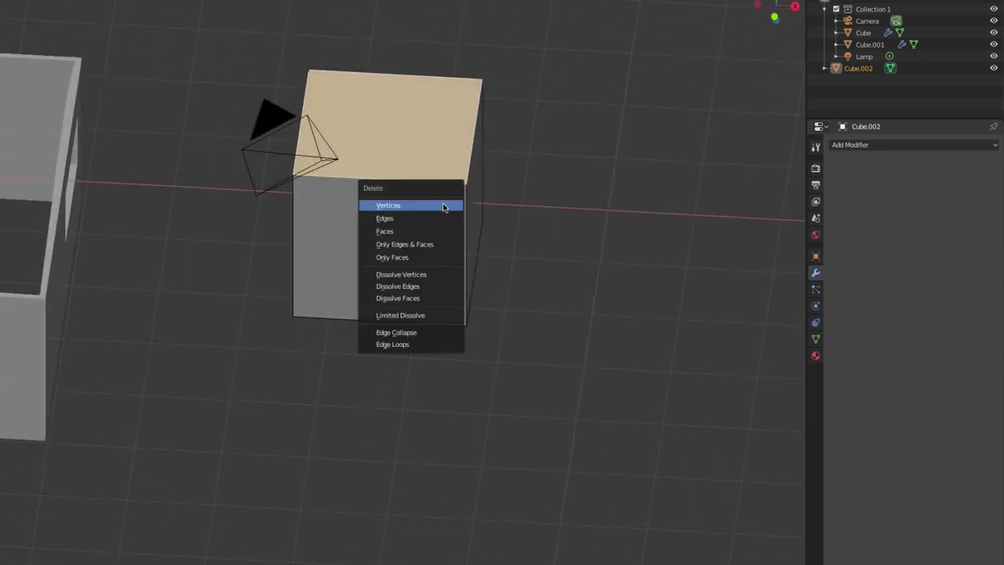
left_click(443, 206)
key("ctrl+z")
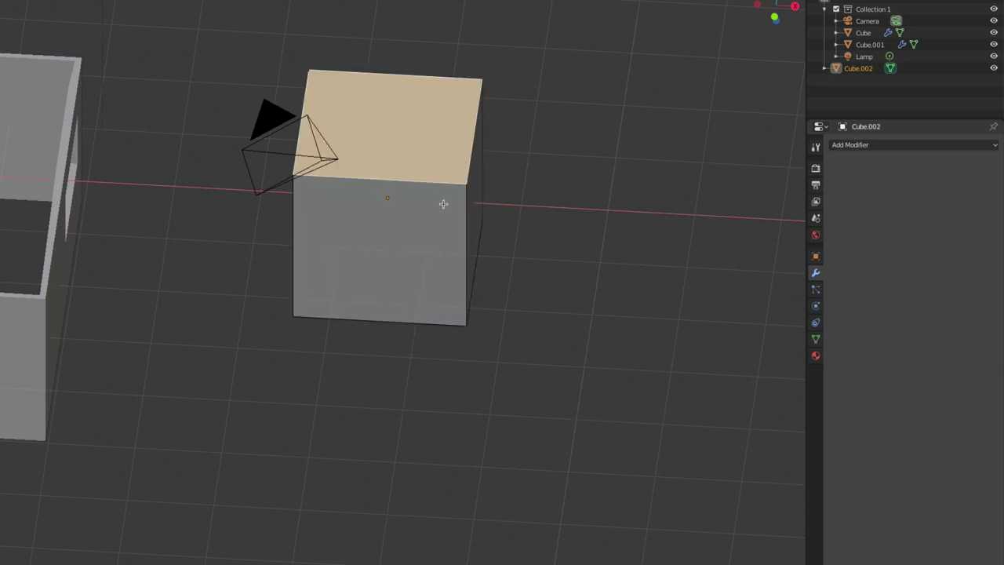
key("x")
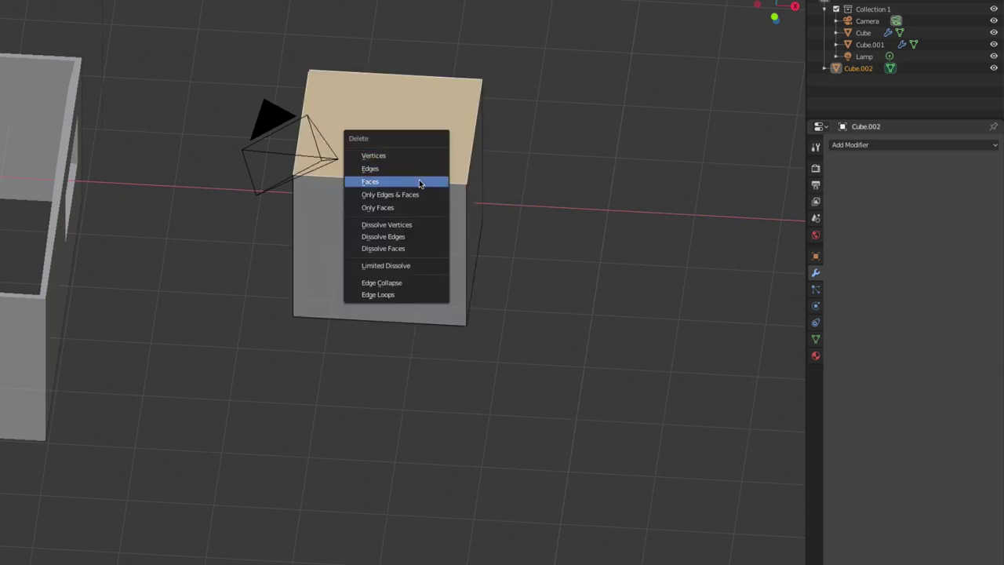
left_click(419, 183)
middle_click_drag(480, 177, 377, 251)
key("Tab")
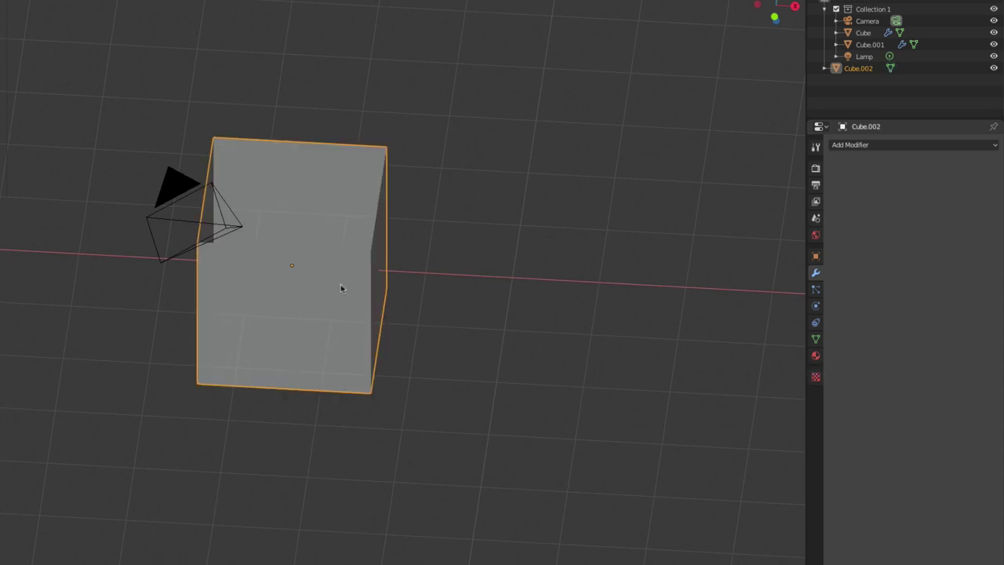
Add a Solidify modifier to Cube.002 and raise its Thickness to 0.0600.
left_click(863, 145)
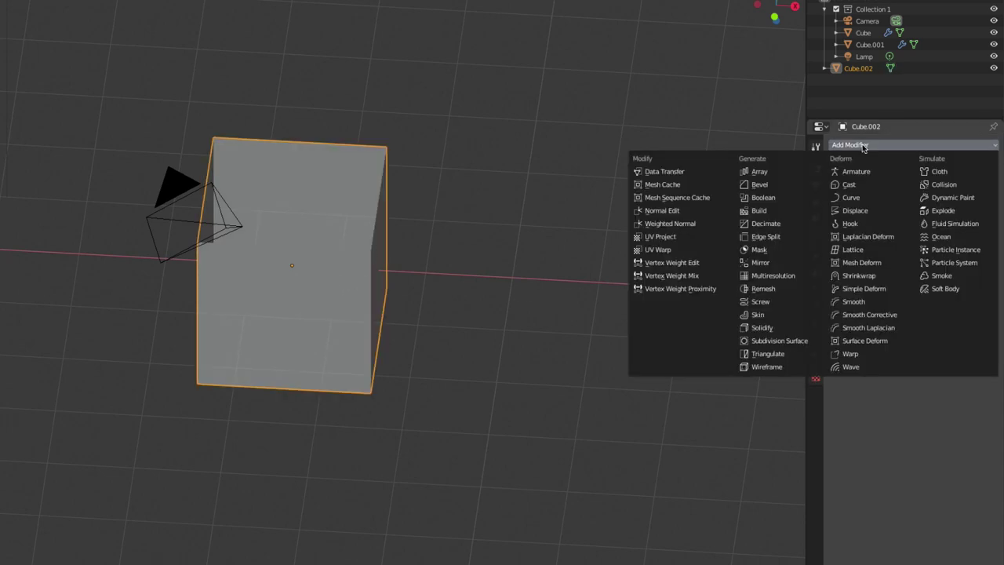
left_click(761, 327)
scroll(459, 248, "up", 4)
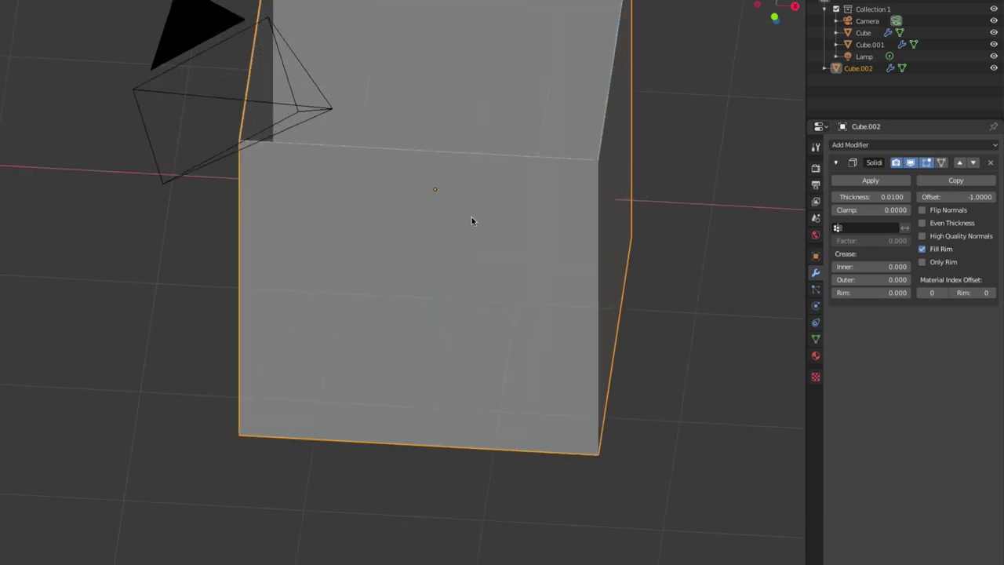
middle_click_drag(471, 220, 313, 368)
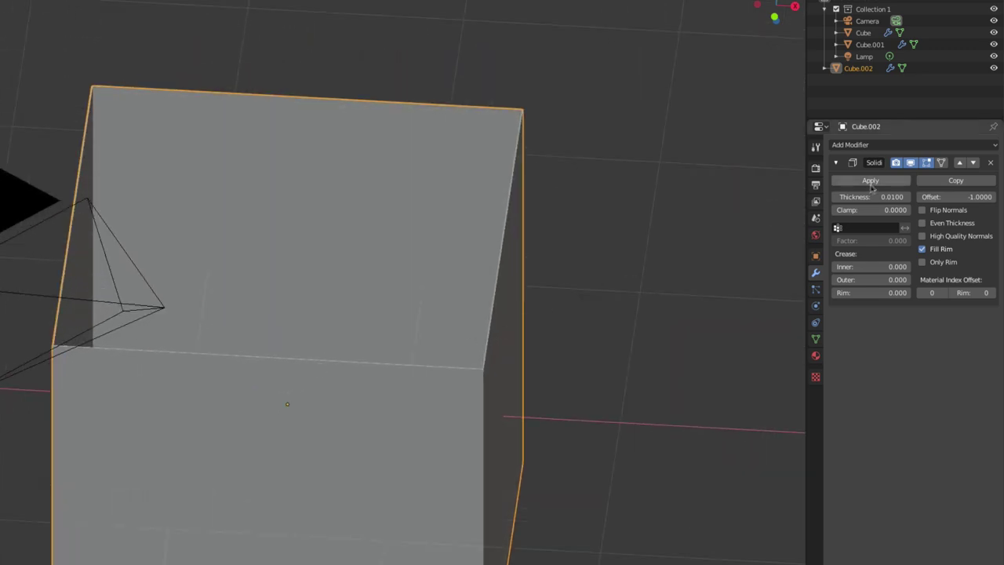
left_click_drag(854, 197, 949, 197)
scroll(466, 215, "down", 3)
mouse_move(381, 248)
middle_mouse_down()
mouse_move(413, 244)
mouse_move(572, 167)
middle_mouse_up()
scroll(549, 176, "down", 2)
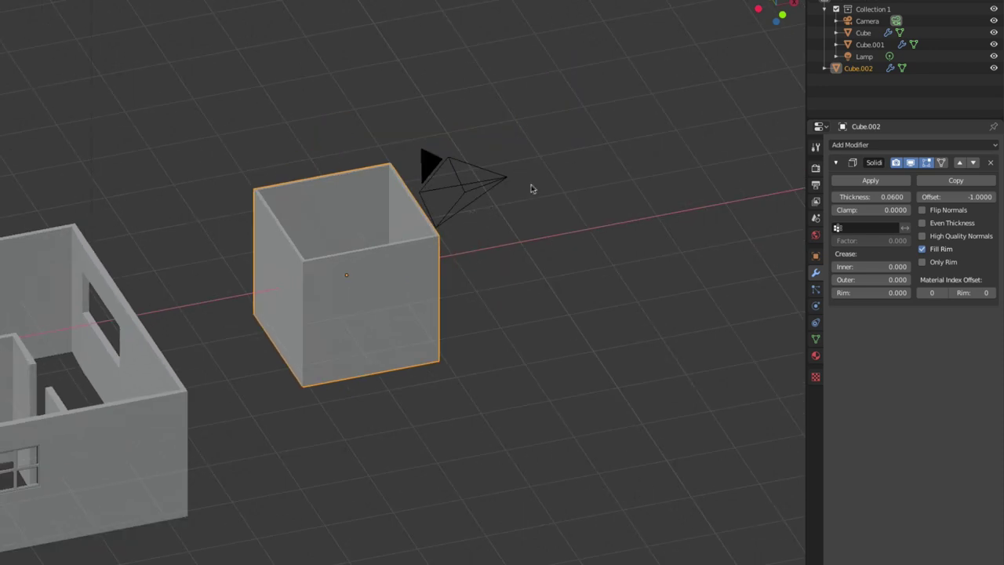
scroll(522, 204, "up", 1)
middle_click_drag(512, 218, 516, 218, "shift")
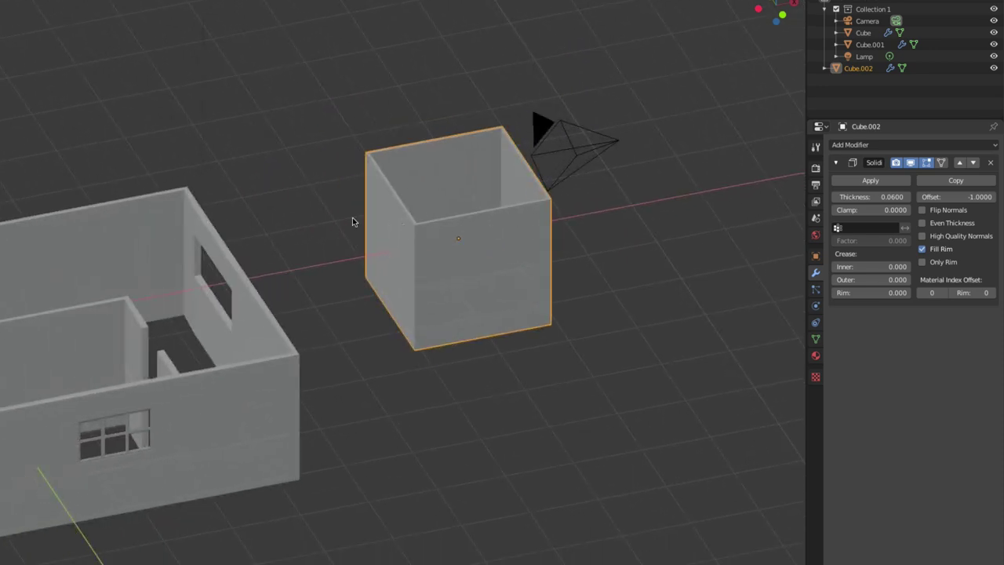